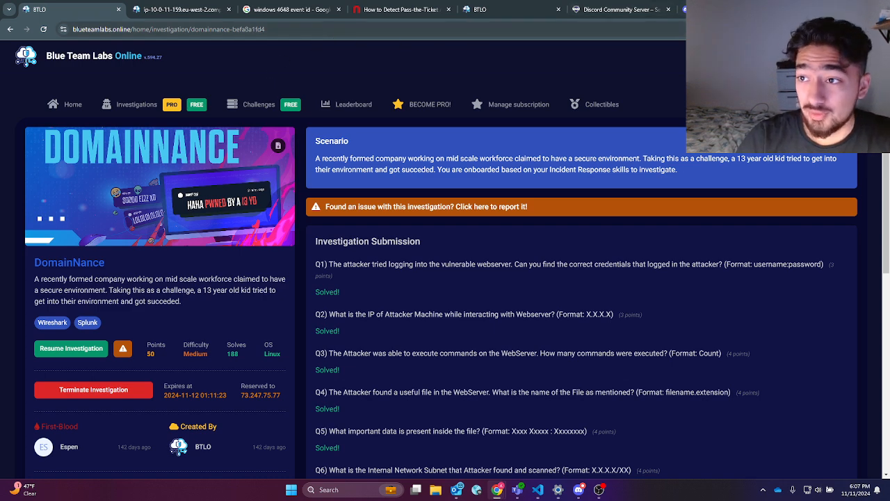
Step: Load the DomainNance investigation page from the BTLO bookmarks in a new tab, then return to the lab machine tab
key(ctrl+t)
click(380, 47)
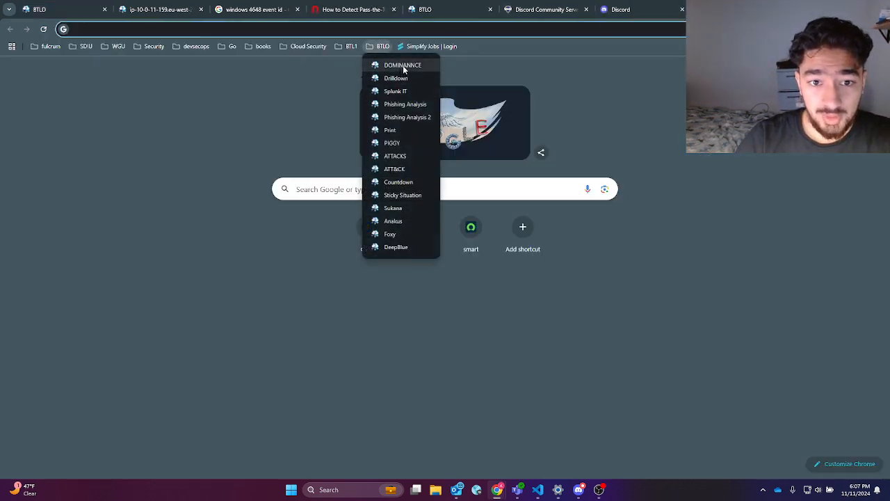
click(402, 65)
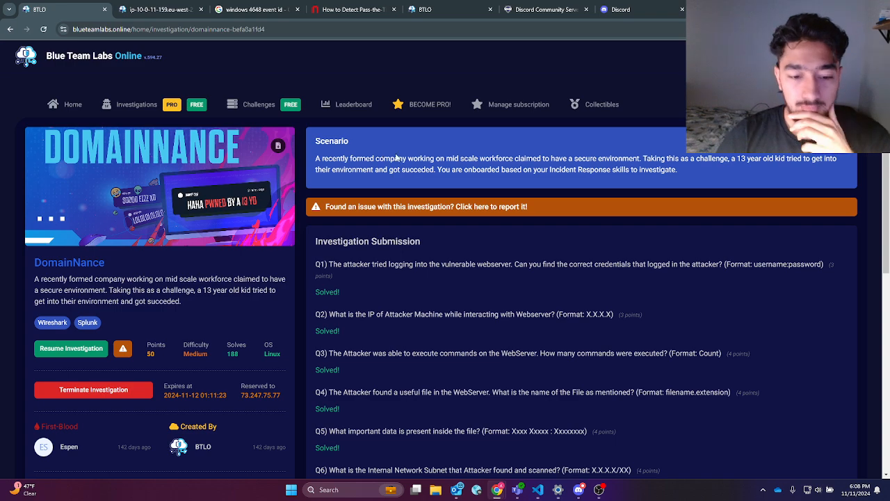
scroll(256, 213, down, 2)
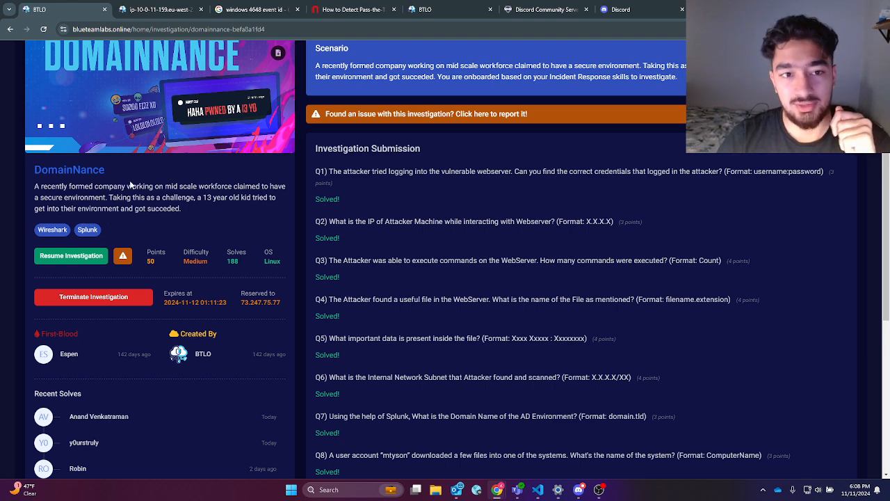
click(144, 6)
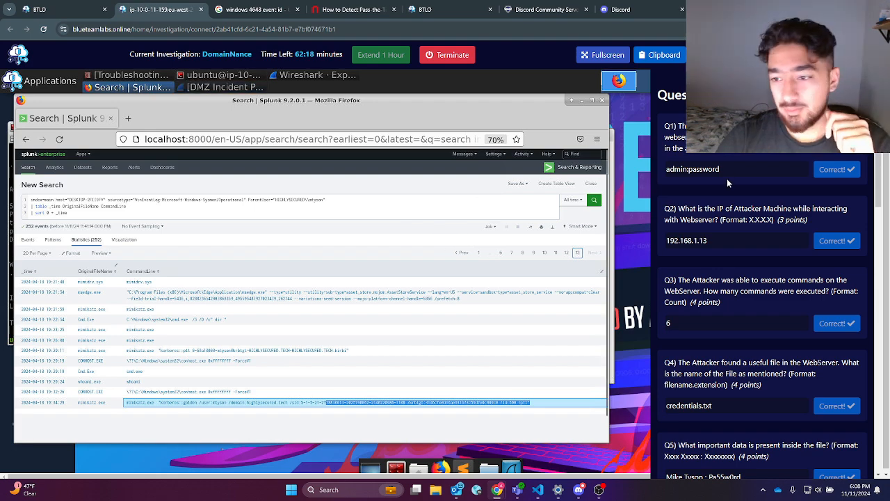
Step: Minimize Firefox and Wireshark, rearrange the terminal, and open the Investigation Files folder
click(572, 101)
click(585, 135)
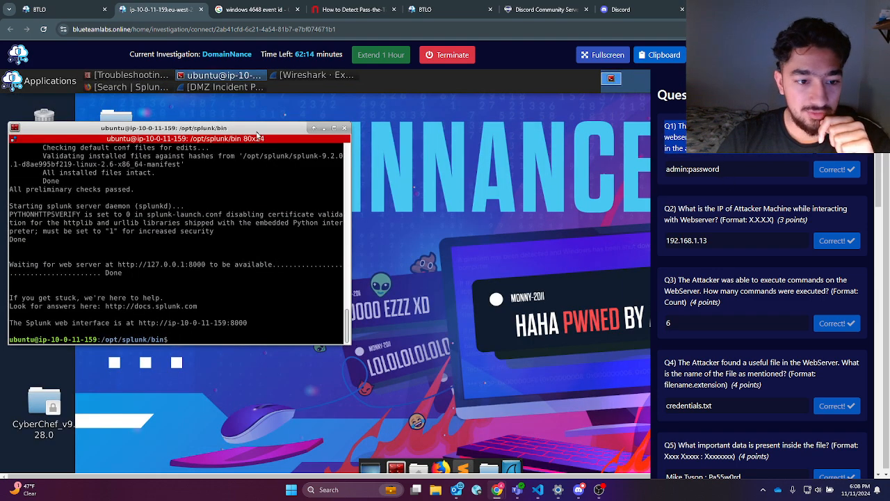
drag(261, 132, 466, 131)
scroll(720, 362, up, 10)
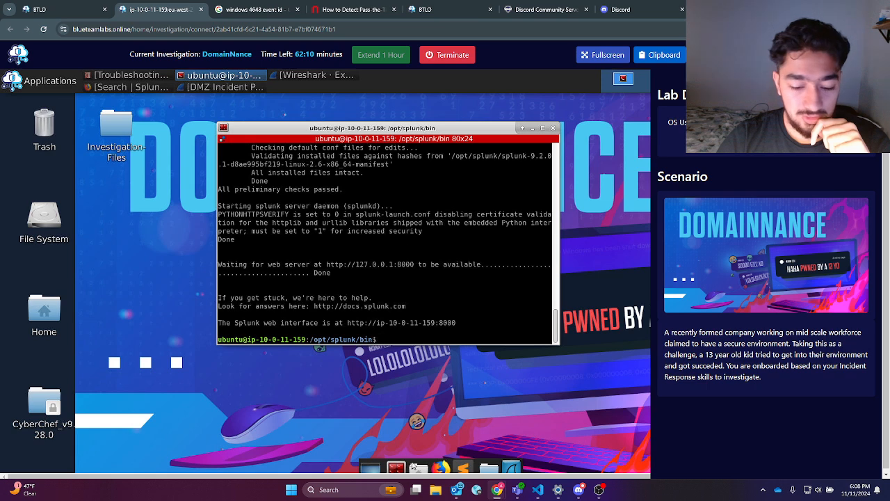
double_click(122, 146)
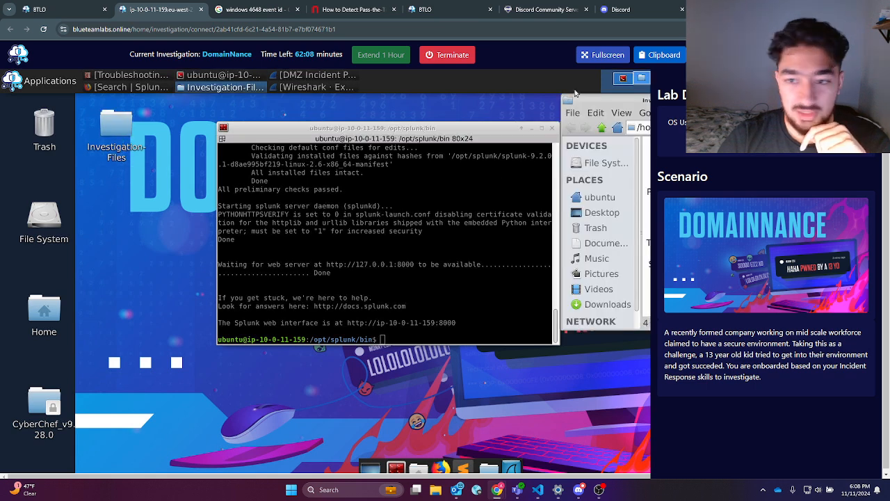
drag(633, 107, 264, 121)
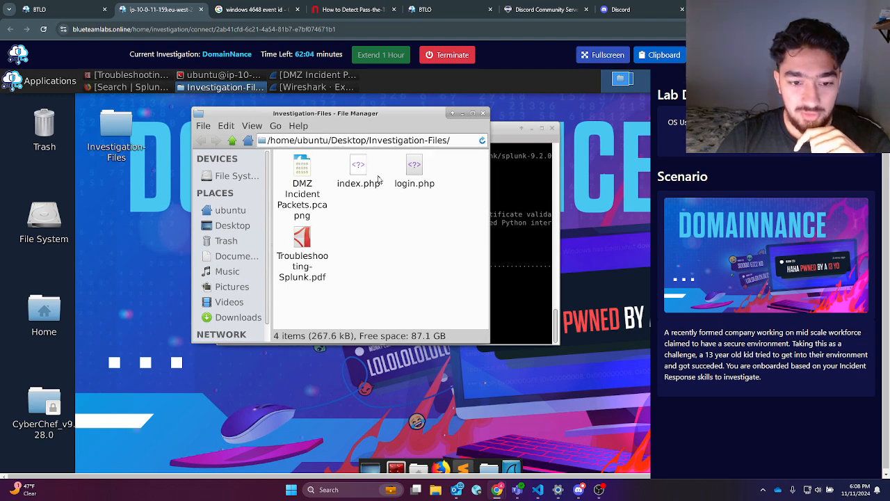
Step: Read Troubleshooting-Splunk.pdf, highlighting the steps for starting Splunk, then minimize the viewer
double_click(302, 245)
scroll(491, 278, up, 3)
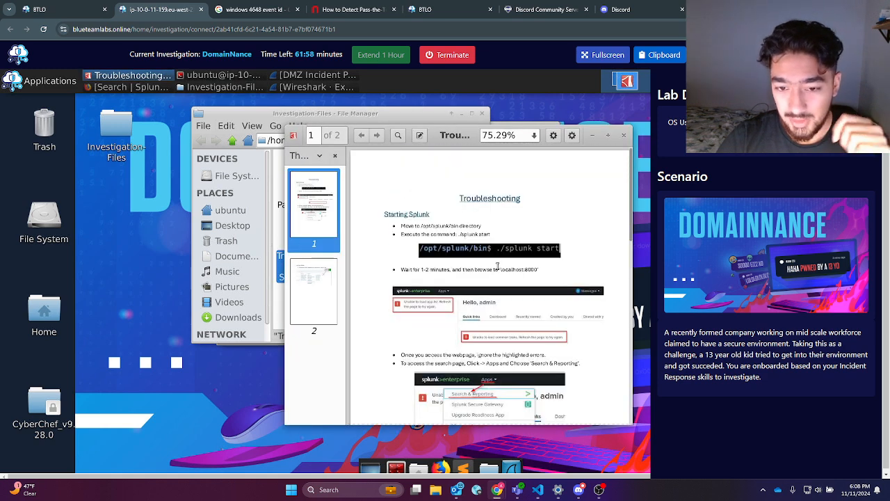
scroll(494, 273, down, 10)
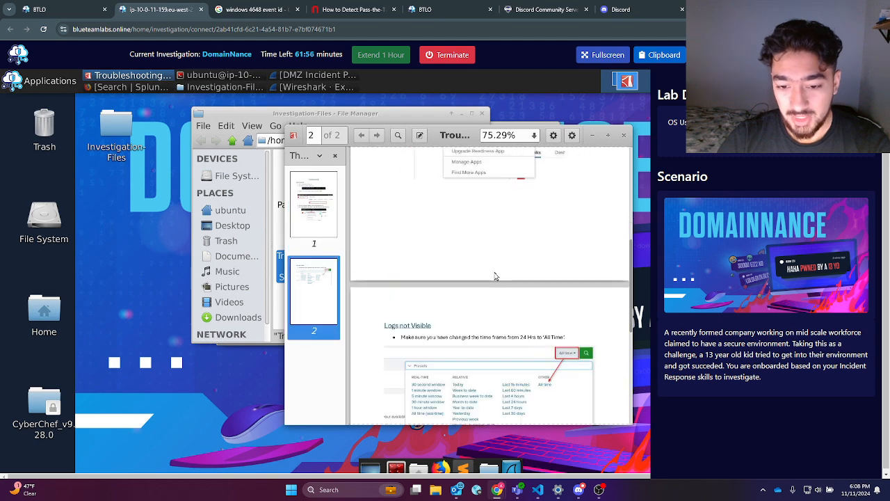
scroll(495, 273, up, 9)
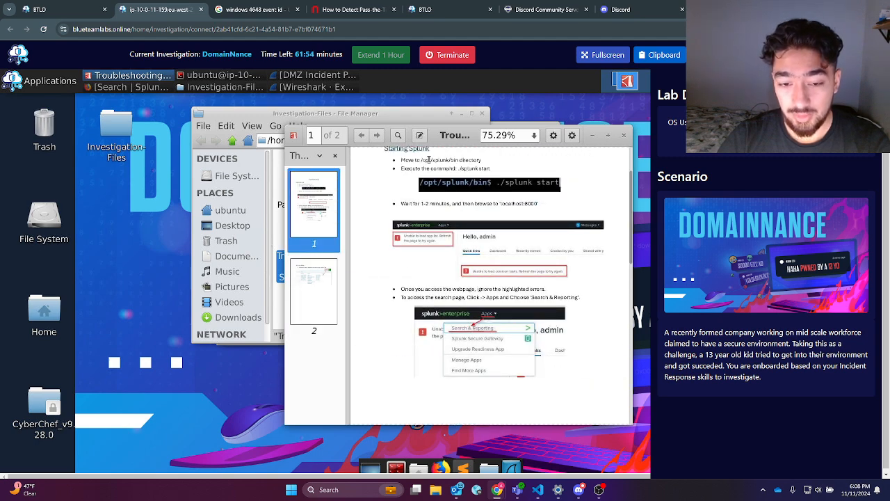
scroll(426, 166, up, 1)
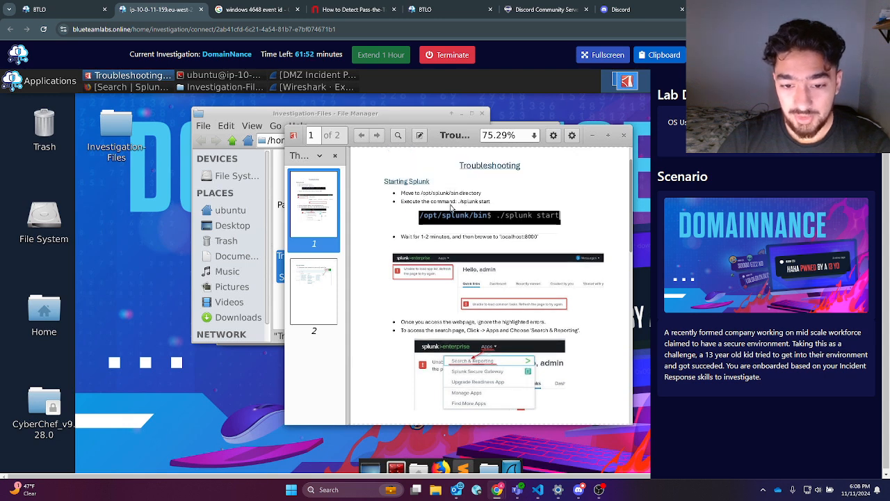
drag(425, 195, 464, 212)
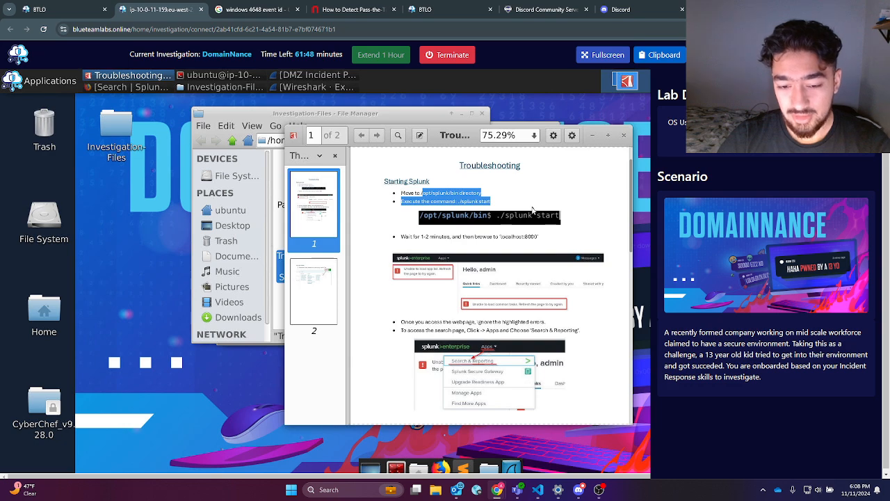
scroll(533, 210, down, 2)
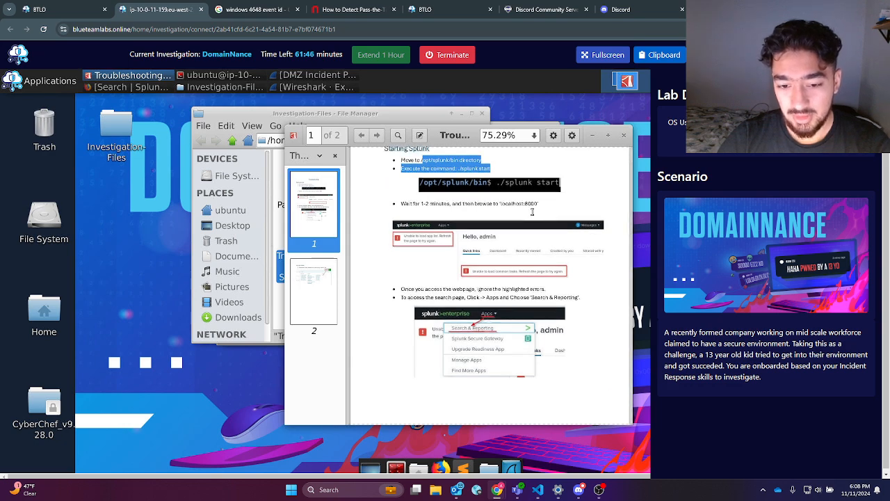
click(591, 139)
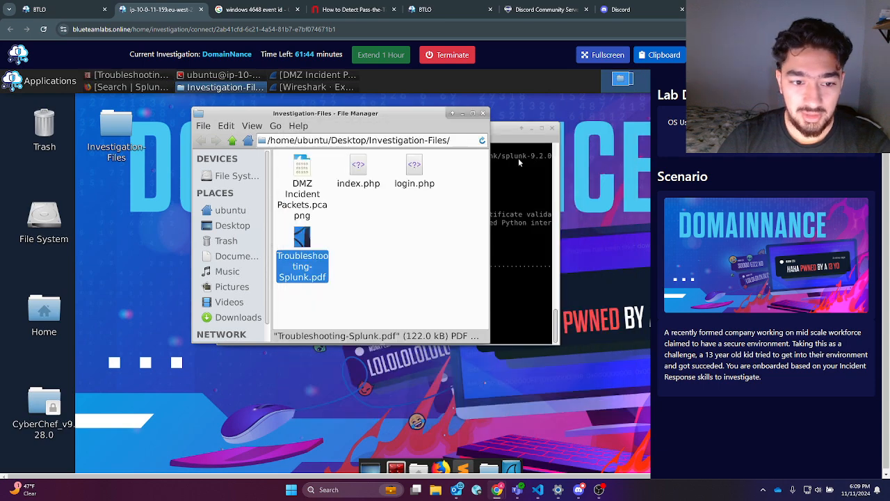
Step: Open DMZ Incident Packets.pcapng in Wireshark and scroll through the packet list
click(322, 195)
double_click(322, 194)
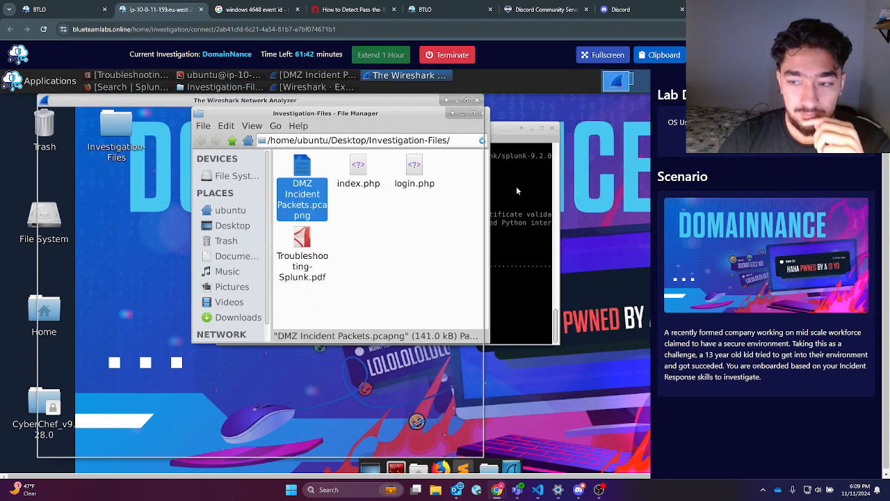
scroll(654, 220, down, 5)
scroll(688, 210, down, 1)
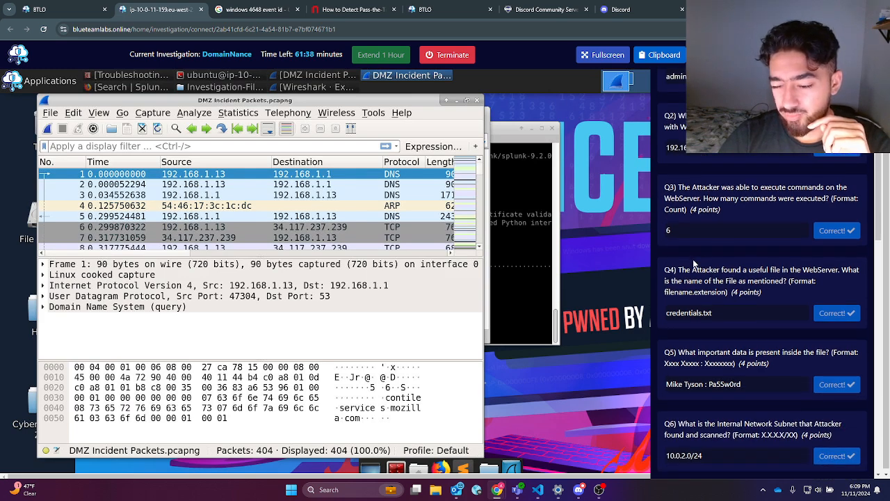
scroll(716, 343, down, 1)
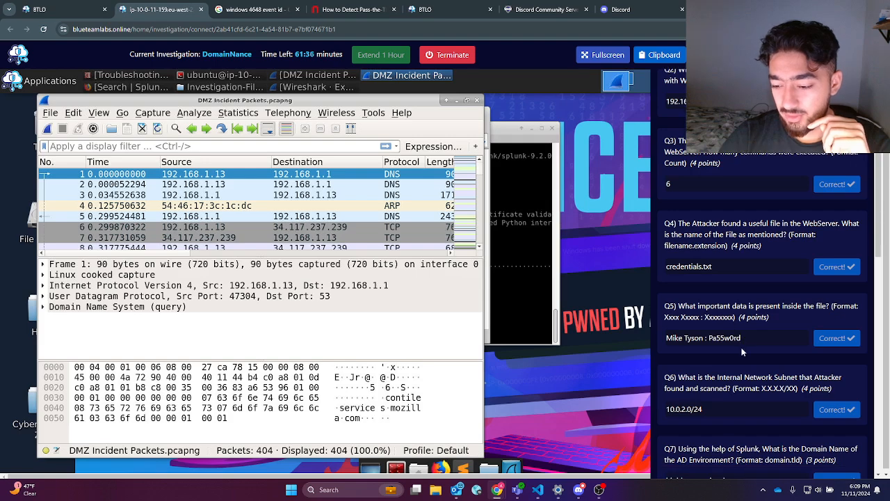
scroll(730, 348, down, 1)
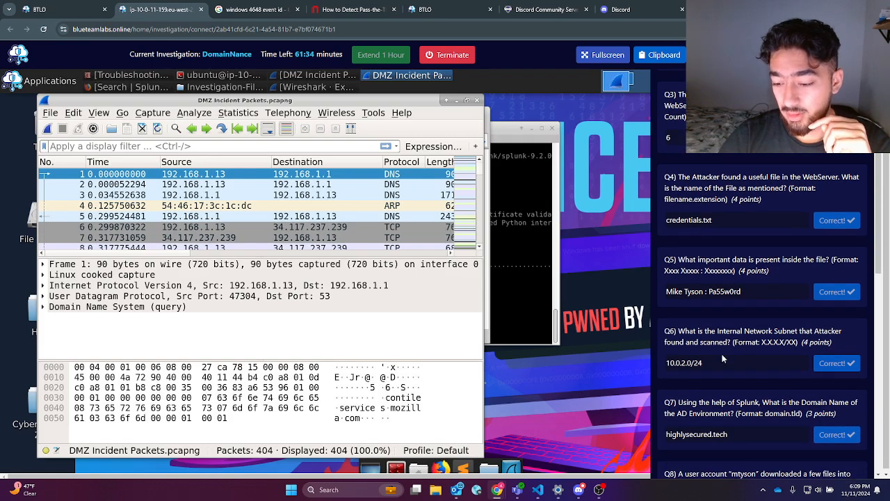
scroll(723, 357, up, 4)
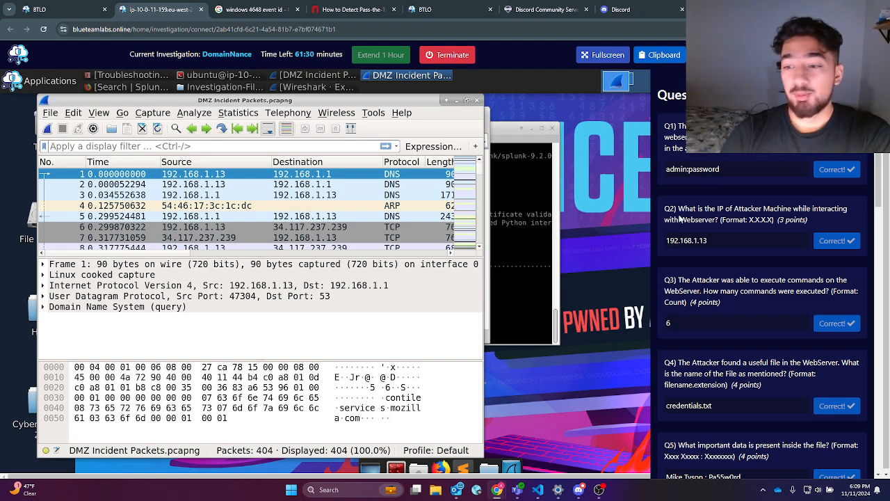
double_click(694, 169)
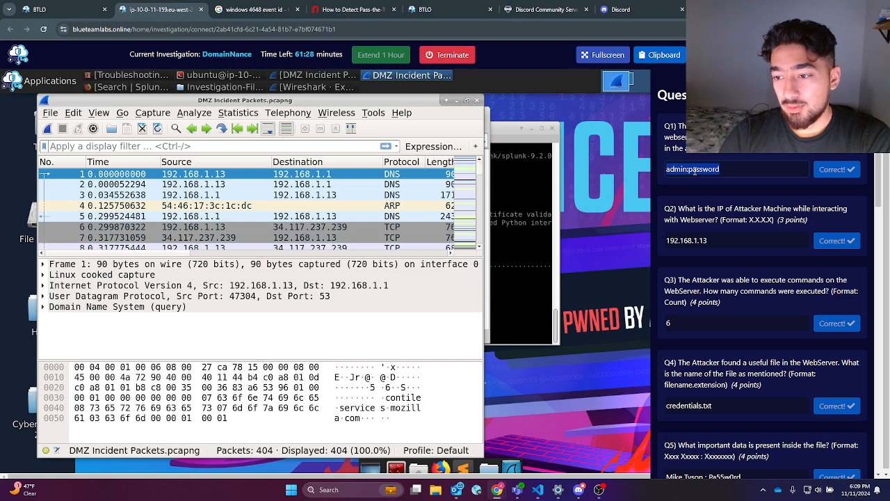
drag(683, 129, 765, 137)
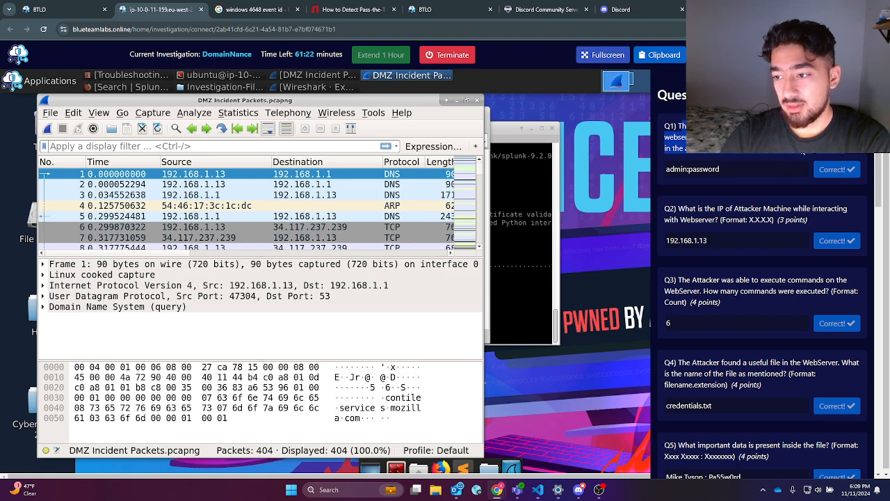
click(751, 151)
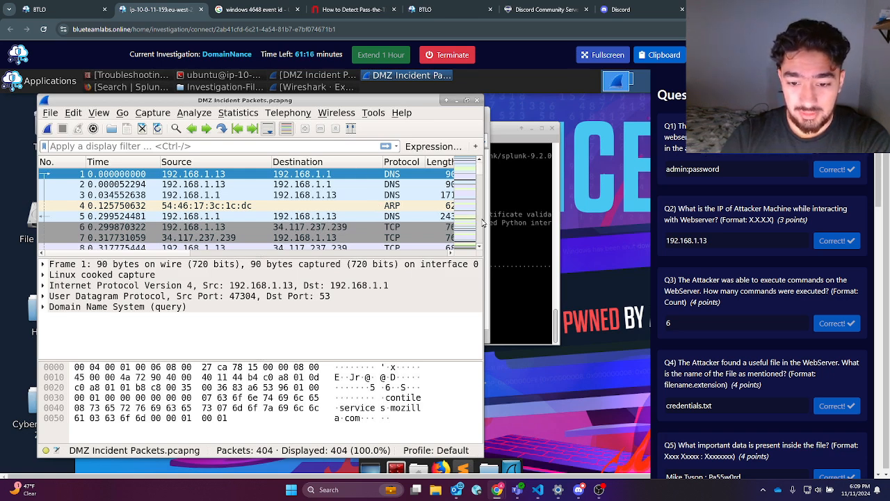
Step: Widen the Wireshark window and scroll through all 404 DNS, TCP, TLS and ARP packets
drag(576, 219, 612, 219)
scroll(487, 226, down, 1)
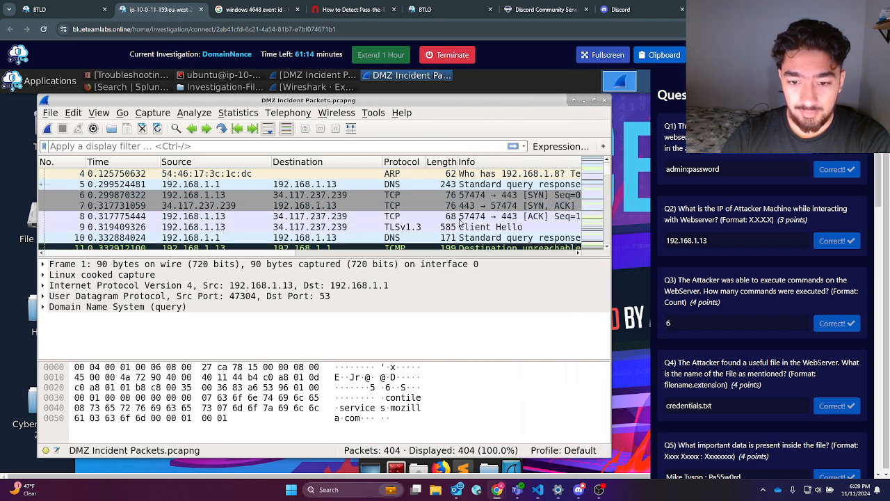
drag(231, 254, 325, 228)
scroll(325, 228, down, 6)
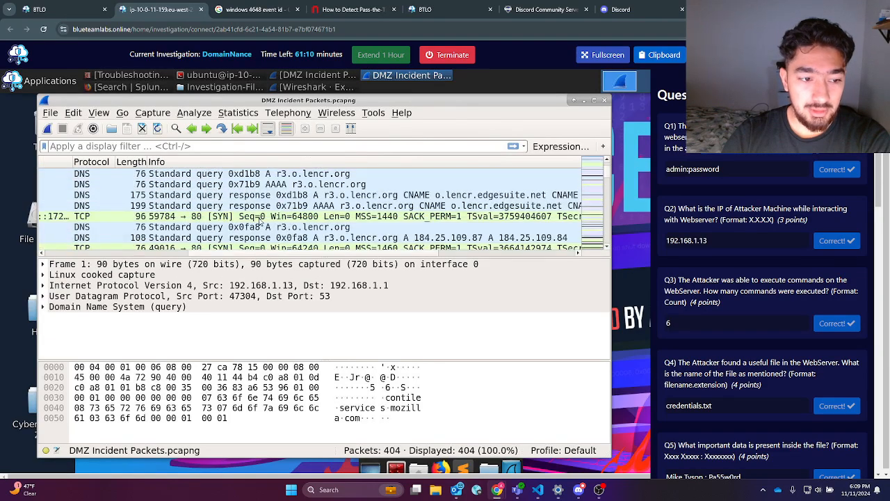
scroll(260, 222, down, 5)
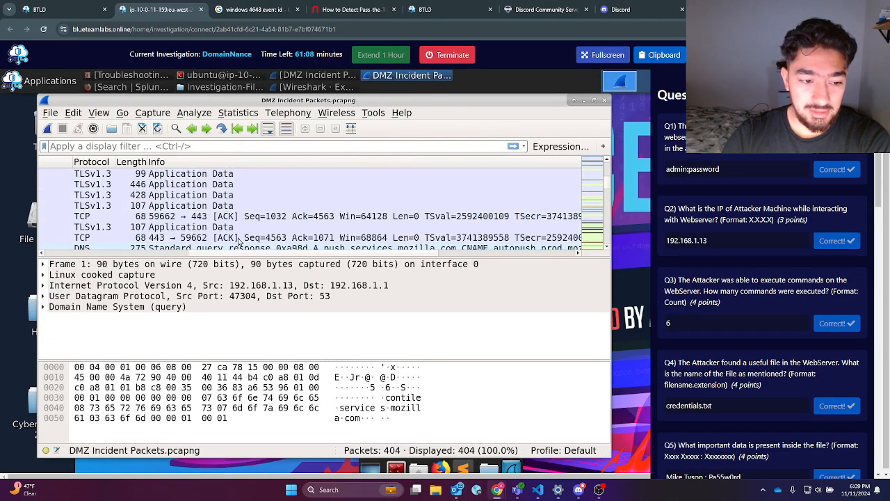
scroll(244, 237, down, 6)
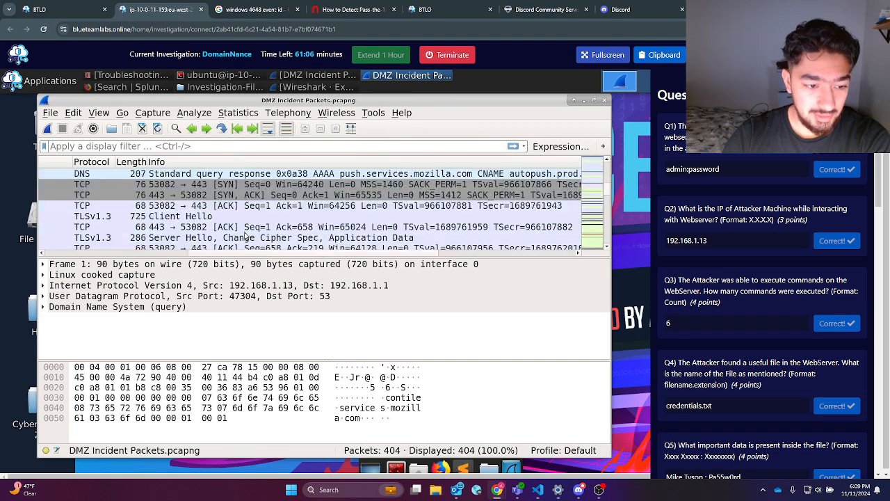
scroll(235, 229, down, 2)
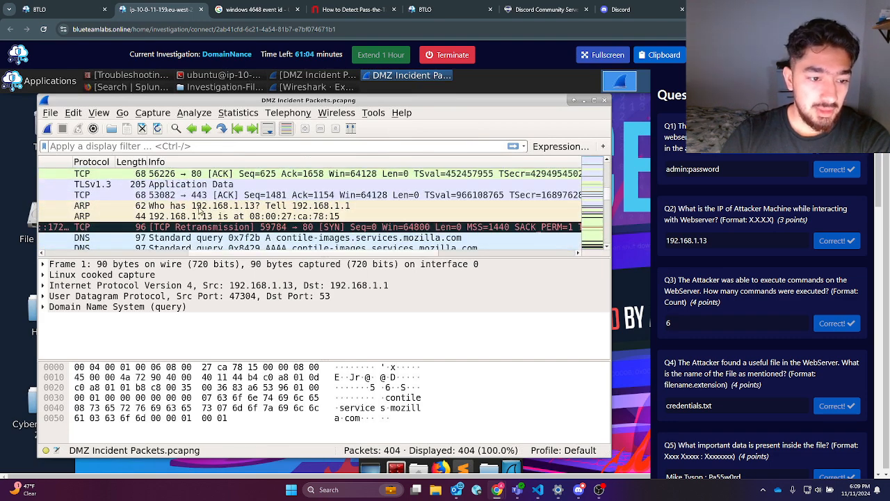
scroll(202, 210, up, 2)
Step: Apply the display filter http.request.method == "POST" to show the 13 POST requests
click(178, 147)
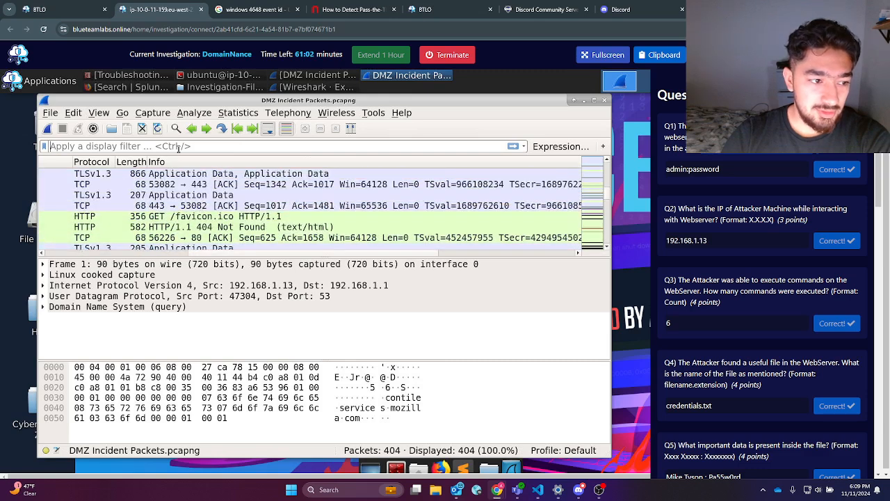
text(https)
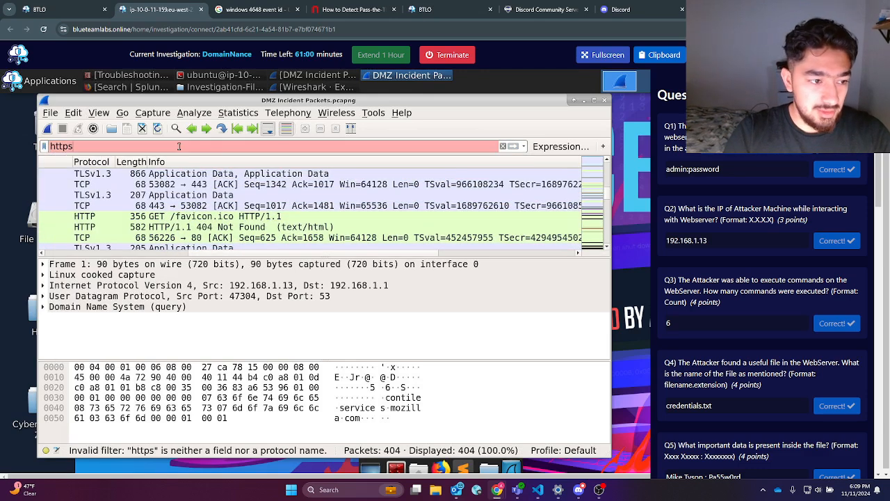
key(BackSpace)
text(.)
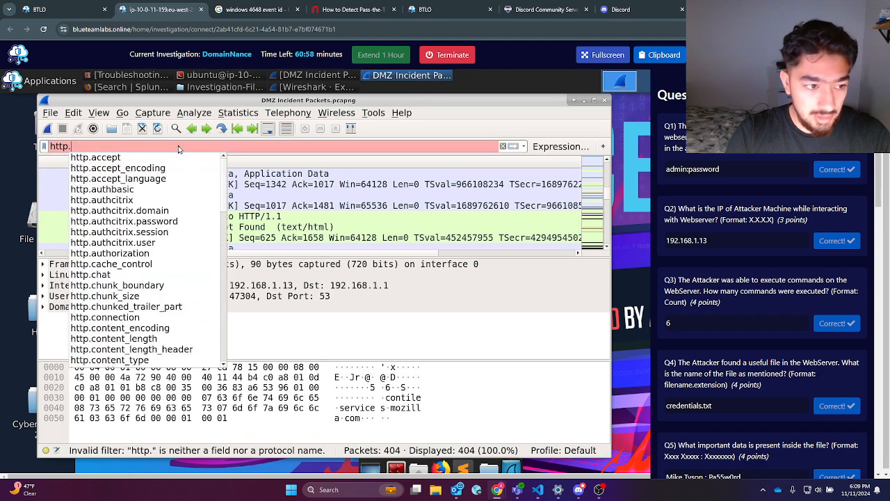
text(post)
key(BackSpace)
key(BackSpace)
key(BackSpace)
key(BackSpace)
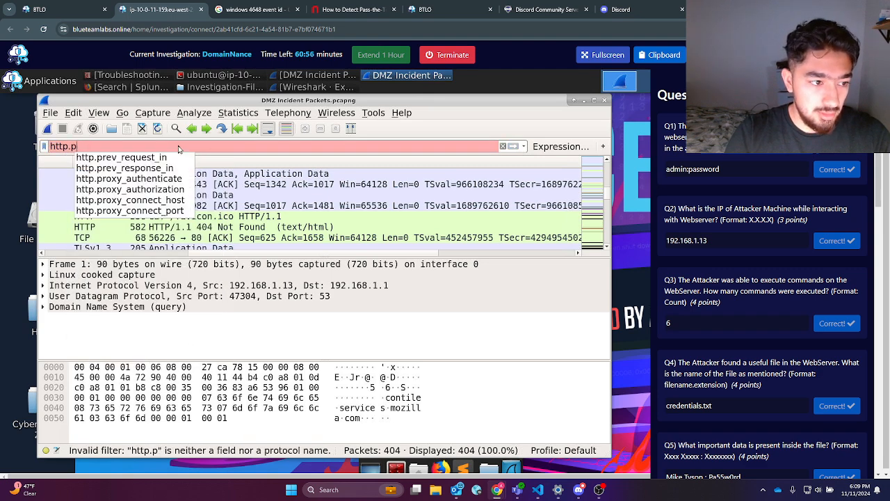
text(resp)
key(Down)
key(Return)
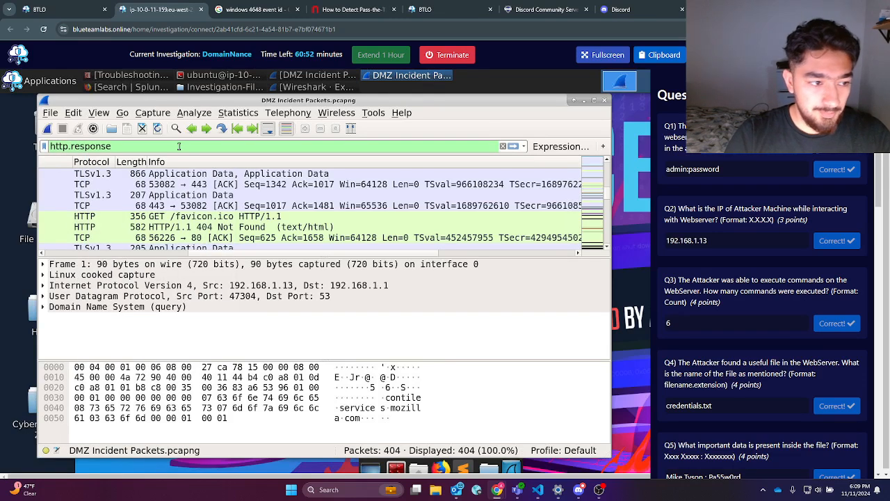
text(==)
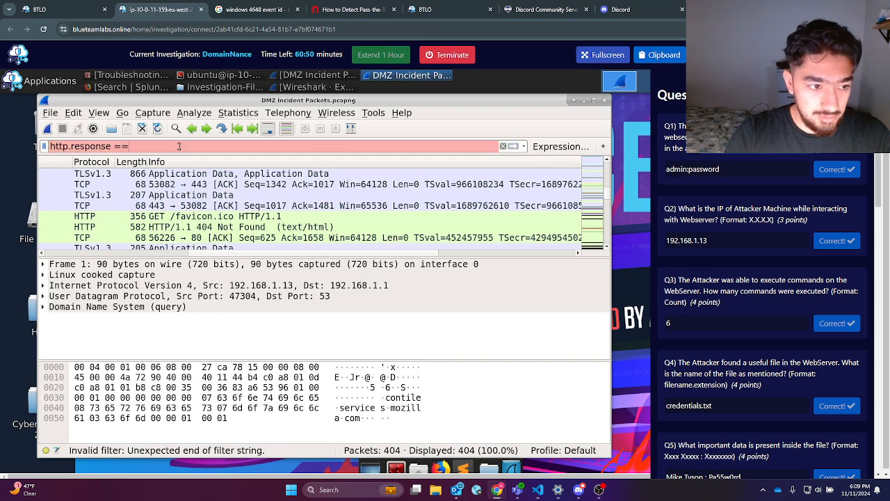
key(BackSpace)
text("Pos)
key(BackSpace)
key(BackSpace)
text(OST)
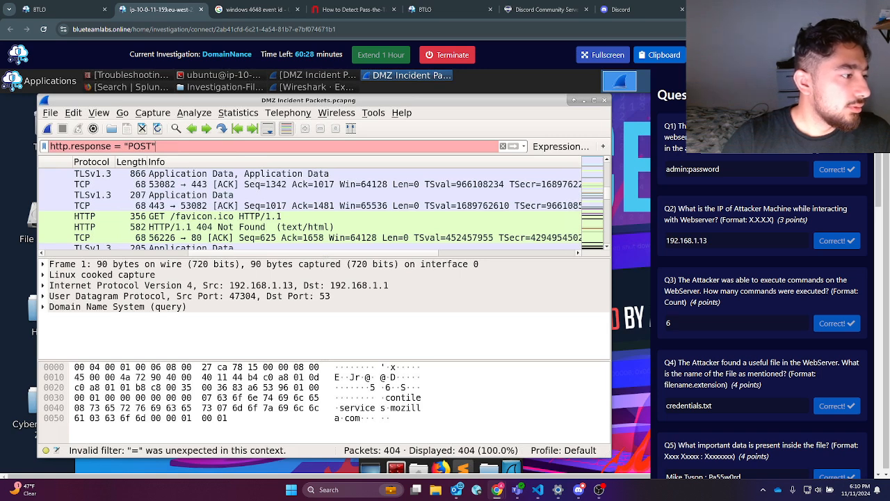
drag(111, 147, 75, 147)
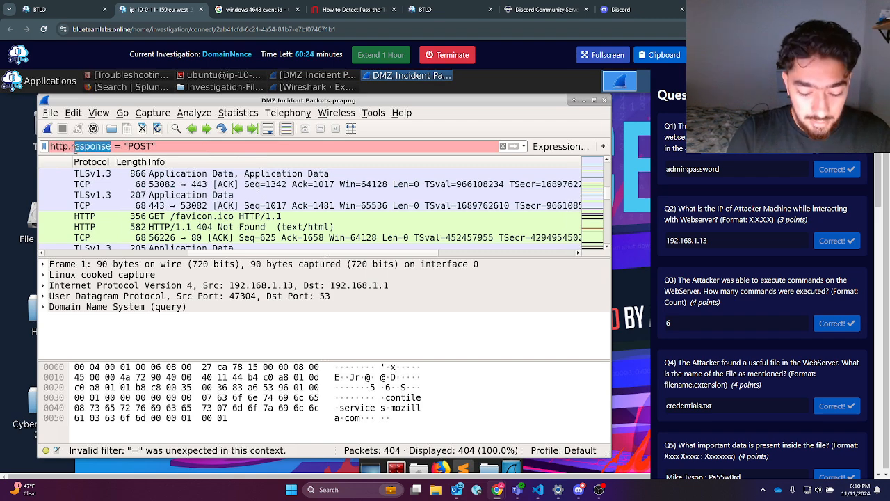
text(equest.method)
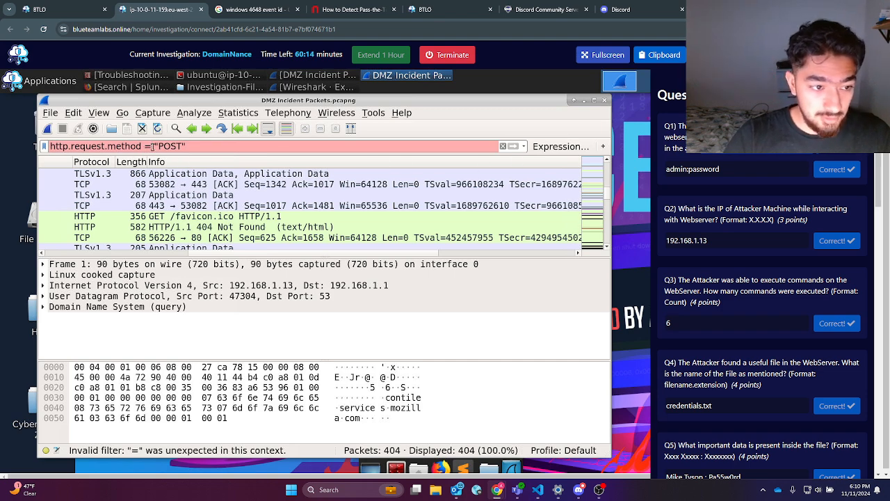
text(=)
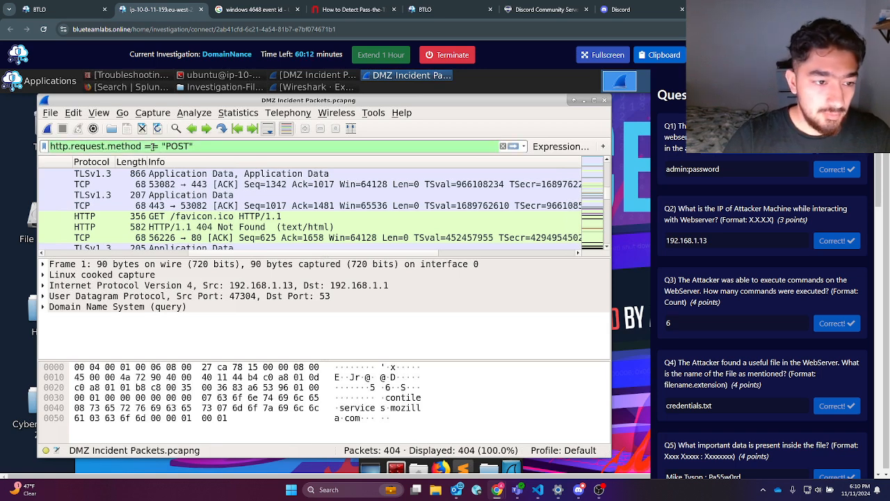
key(Return)
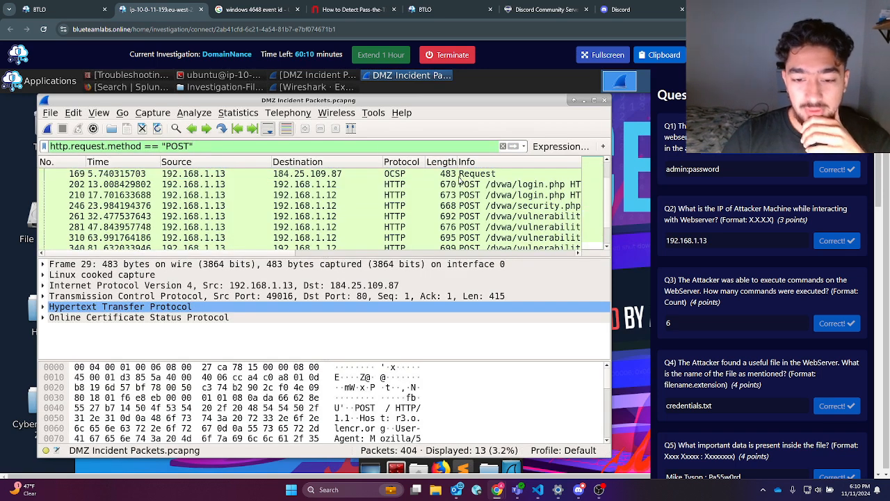
Step: Expand the HTML Form URL Encoded login fields of the frame 202 POST to /dvwa/login.php
scroll(465, 205, up, 1)
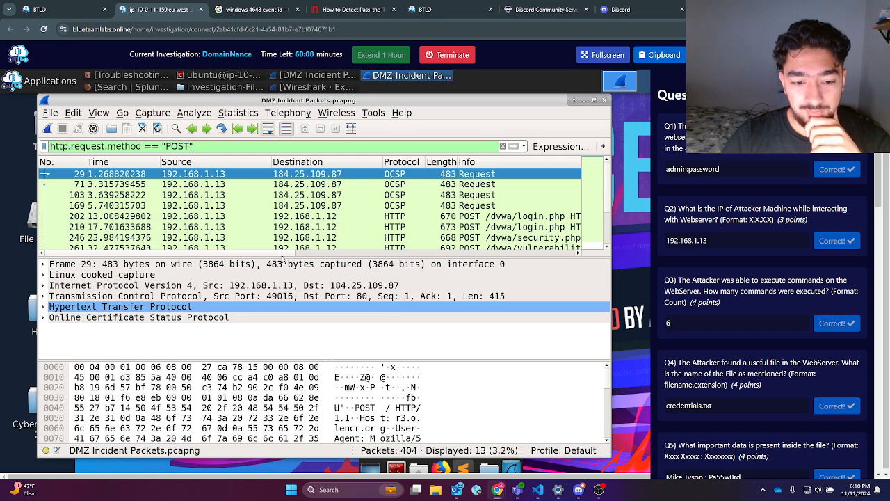
drag(285, 254, 422, 254)
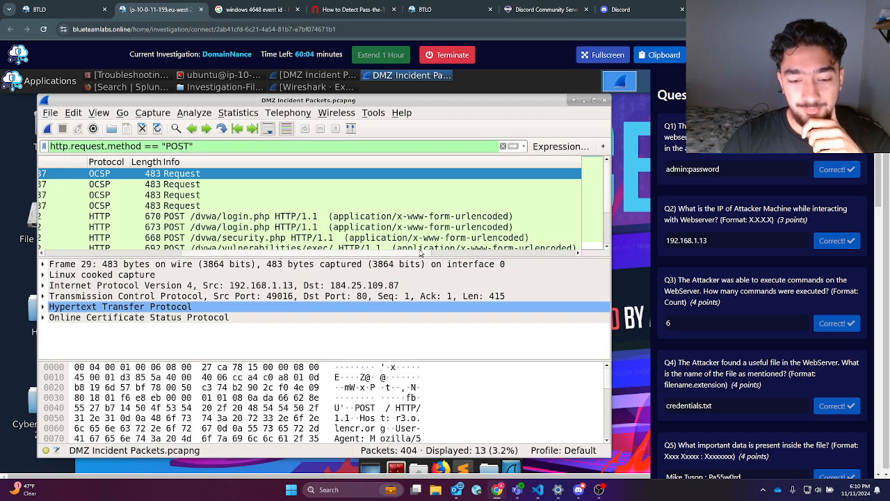
click(243, 216)
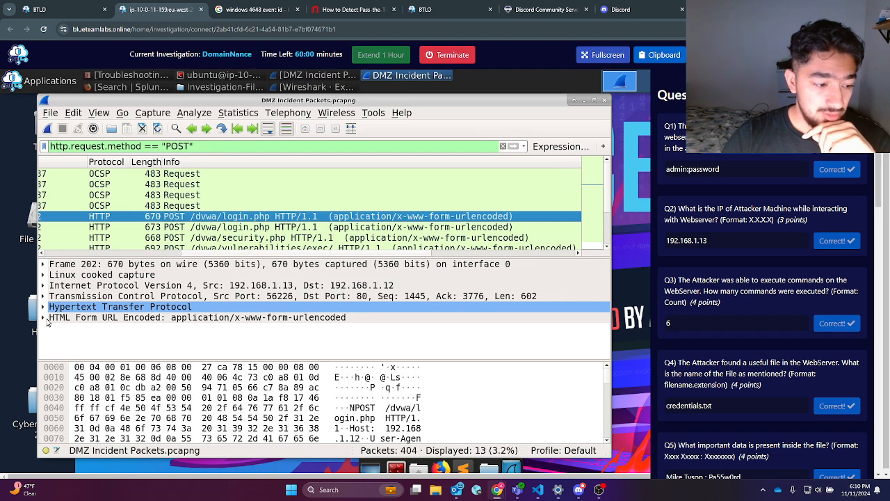
click(43, 318)
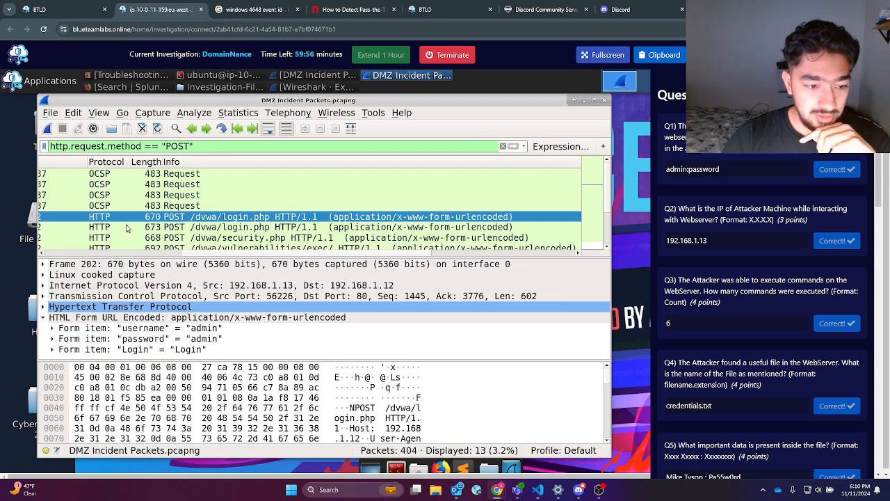
drag(136, 255, 96, 254)
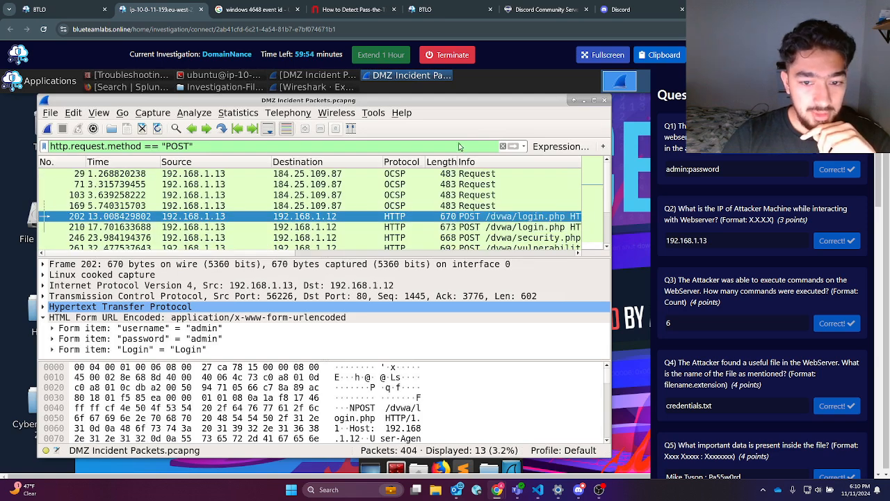
Step: Compare the login form data in frame 210 with frame 202, then clear the filter
click(455, 229)
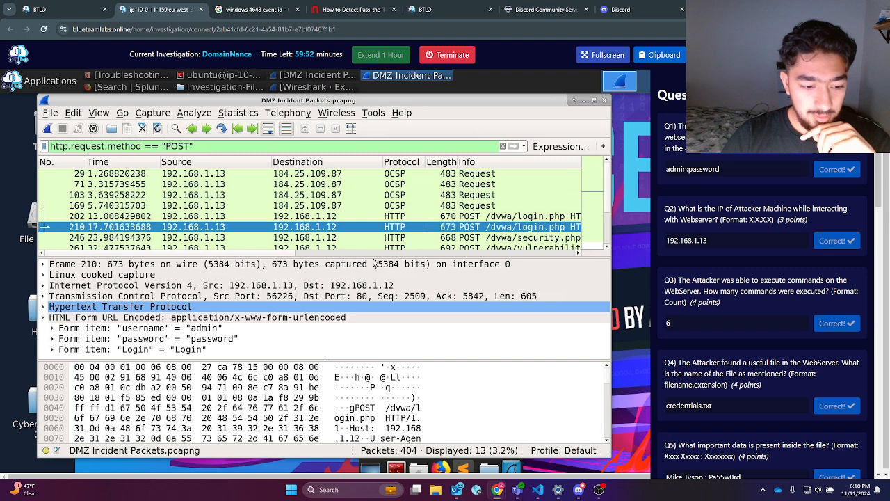
click(446, 216)
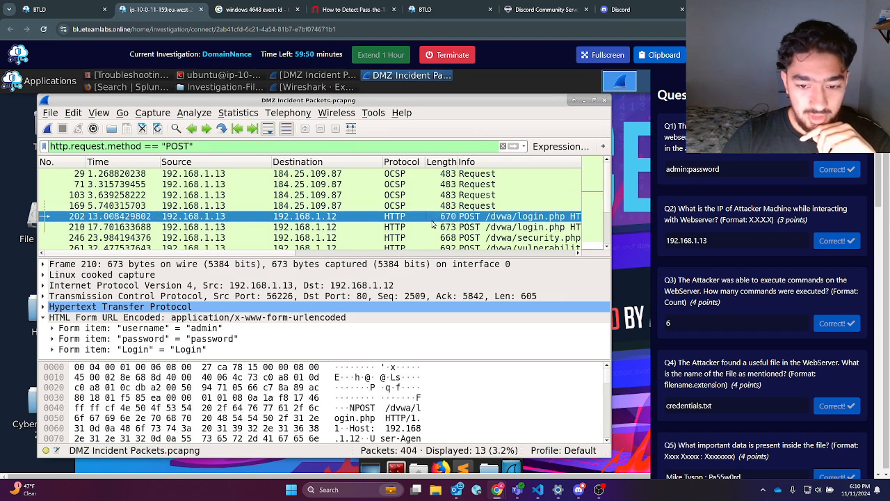
click(498, 228)
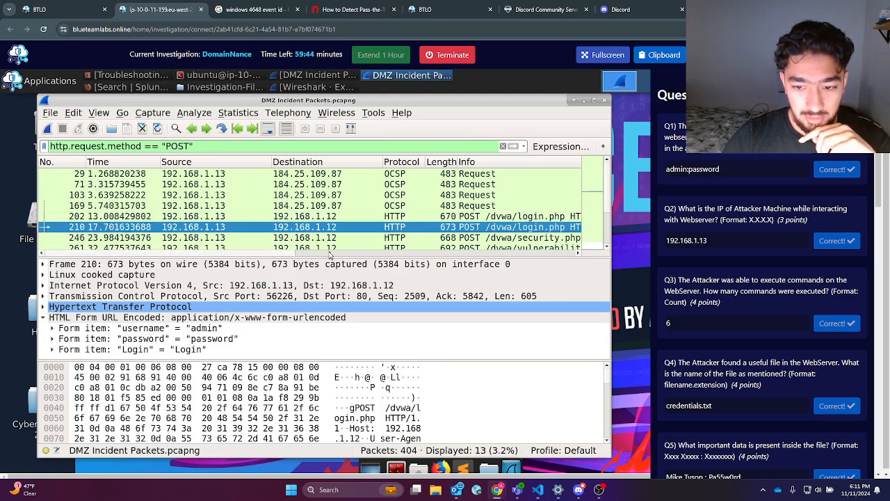
scroll(314, 252, right, 5)
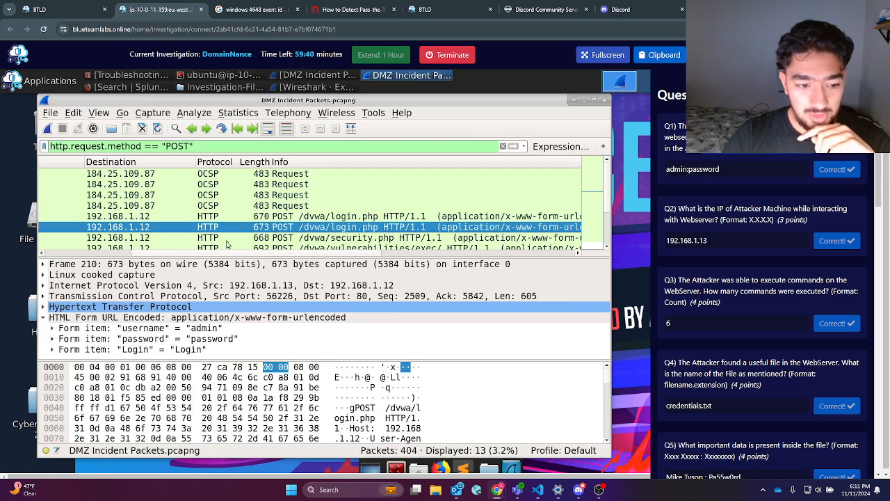
scroll(70, 256, left, 5)
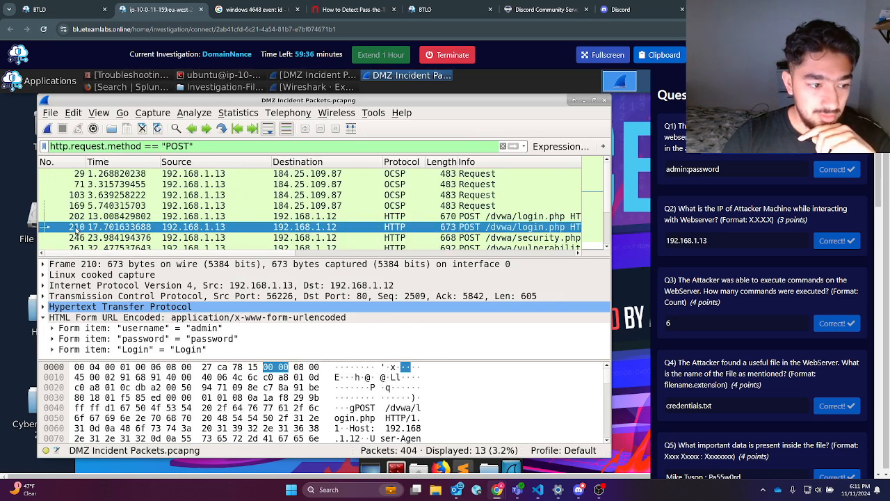
click(502, 146)
Step: Expand the HTTP details and GET request line of frame 205, the /dvwa/login.php request
scroll(199, 230, down, 1)
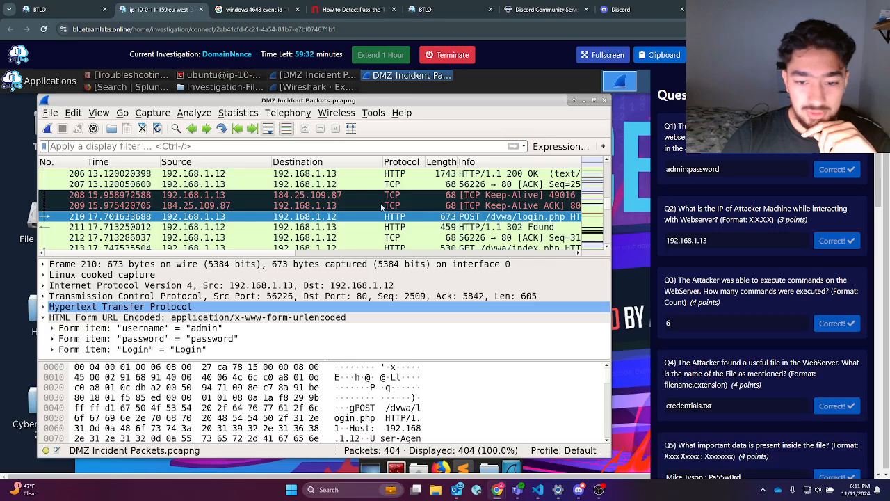
scroll(452, 192, up, 1)
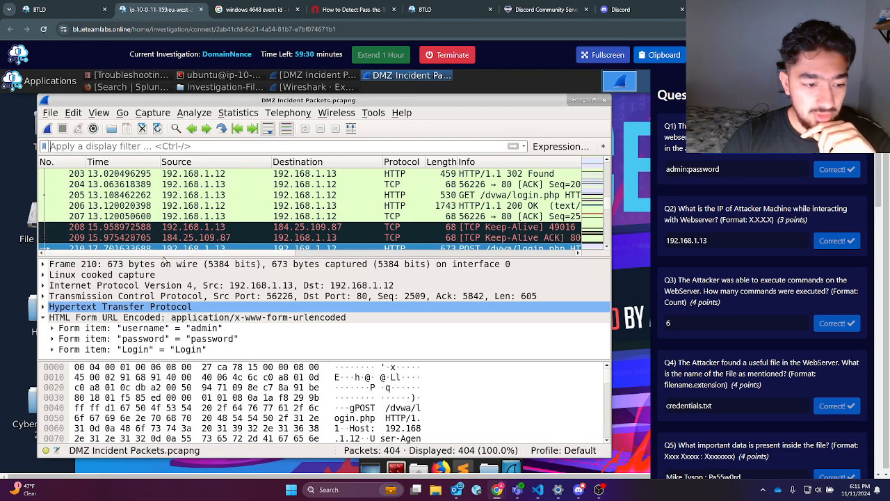
click(477, 196)
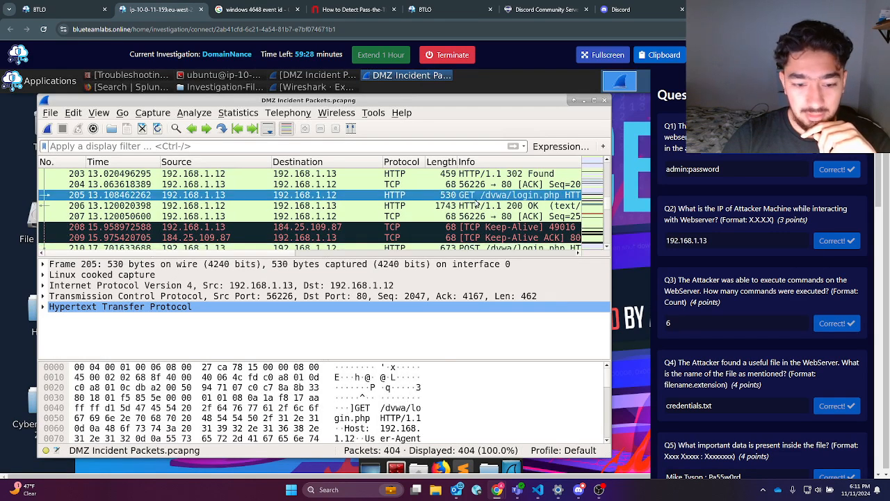
click(42, 307)
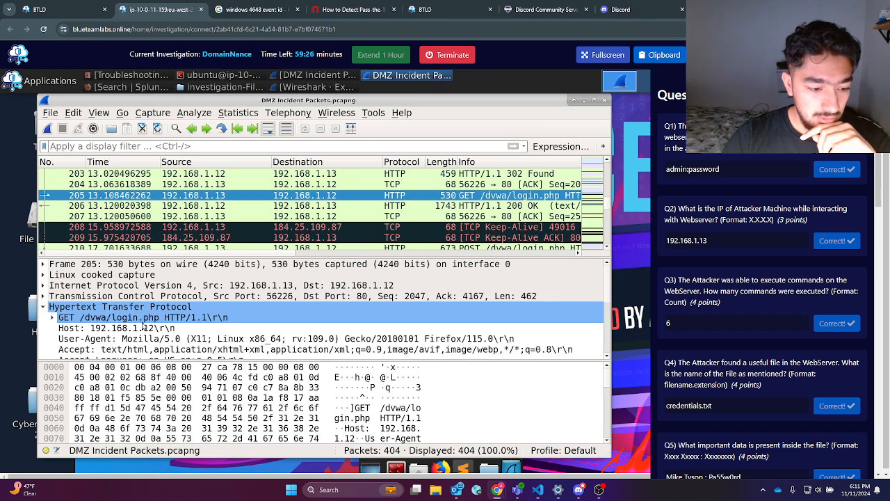
scroll(145, 325, down, 2)
scroll(197, 332, down, 2)
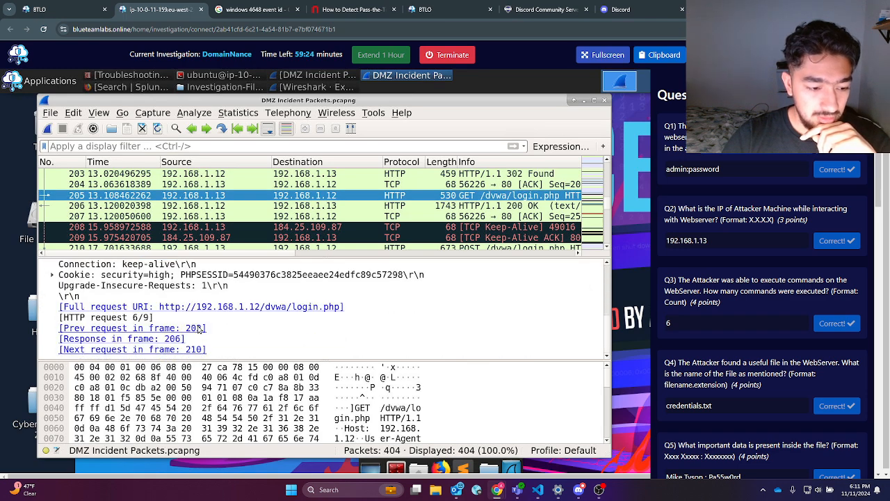
scroll(201, 328, up, 2)
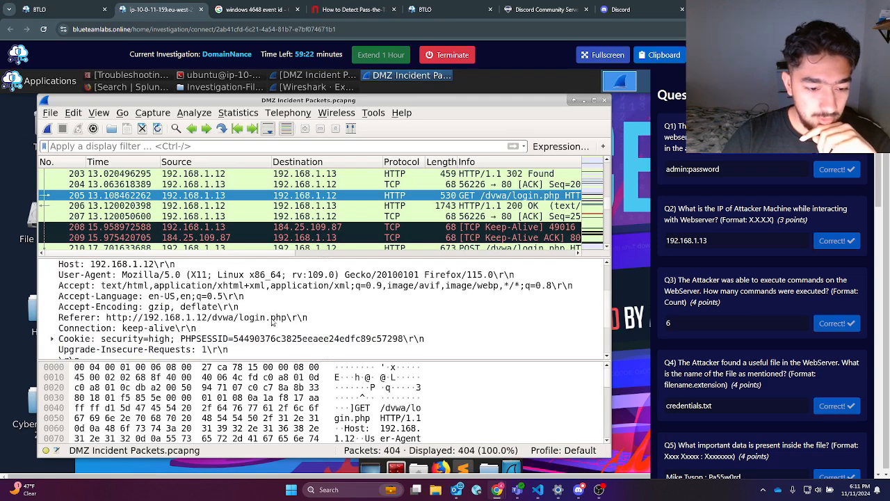
scroll(179, 332, down, 2)
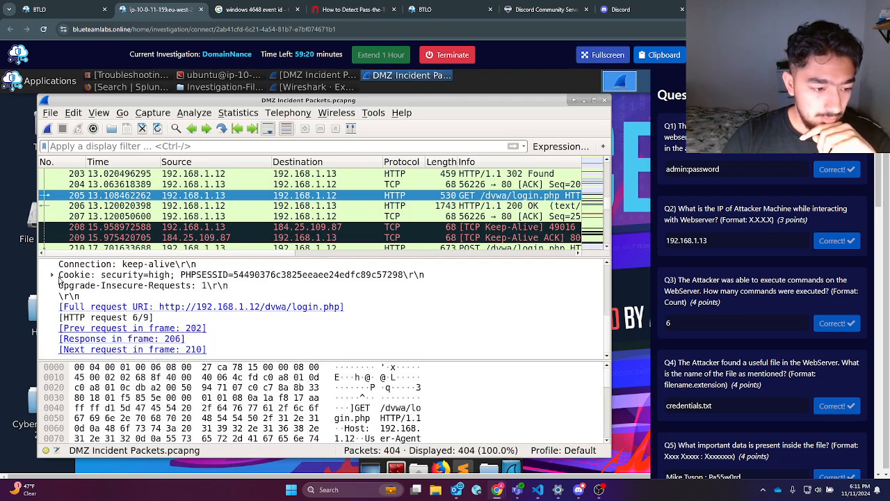
scroll(65, 290, up, 3)
click(51, 286)
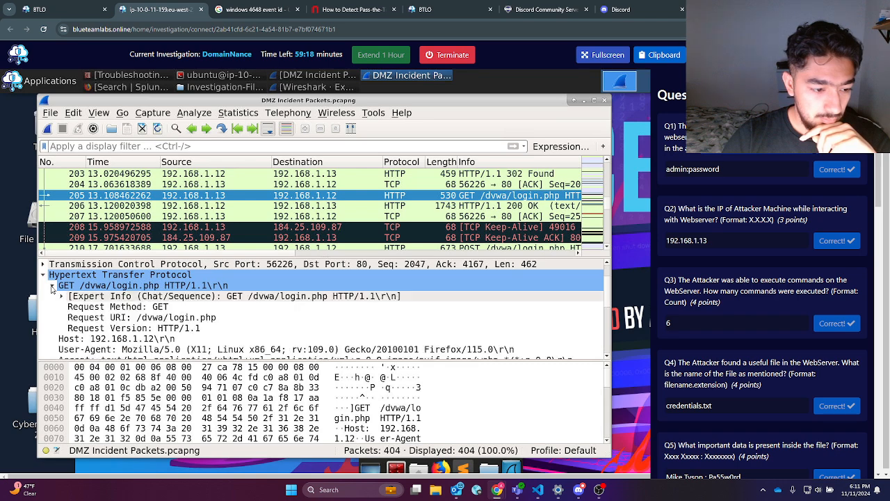
scroll(66, 308, up, 1)
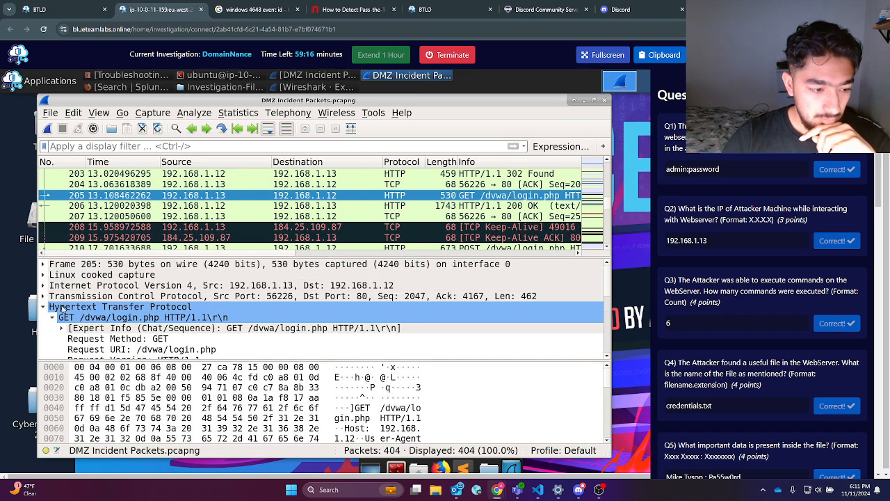
Step: Expand frame 205's TCP and IPv4 headers, then select the 200 OK response in packet 206
click(43, 296)
scroll(70, 303, down, 12)
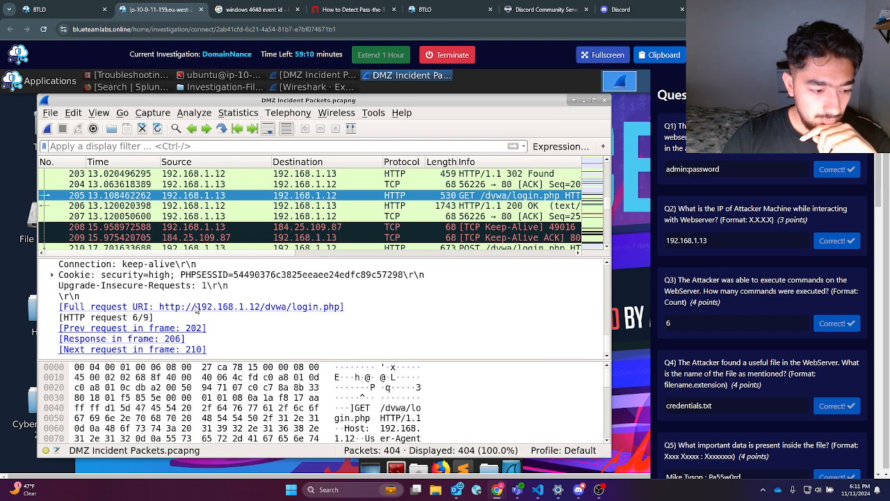
scroll(194, 309, up, 2)
scroll(153, 306, up, 5)
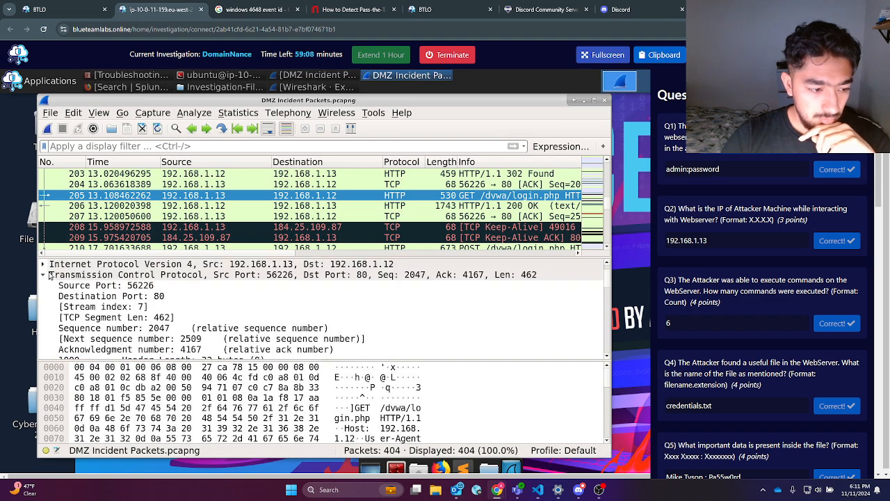
click(43, 265)
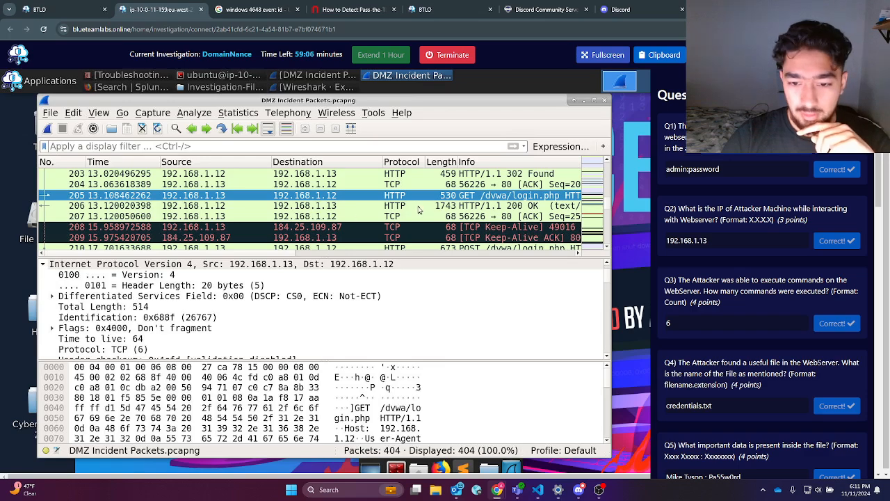
click(418, 208)
Step: Expand frame 206's Line-based text data and scroll the HTML to the Login failed message
scroll(132, 313, down, 10)
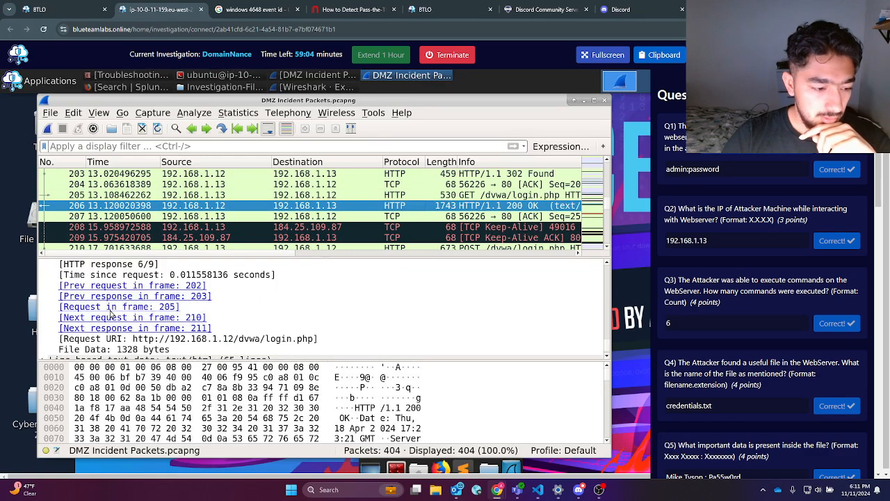
click(46, 350)
scroll(204, 320, down, 3)
scroll(267, 307, down, 1)
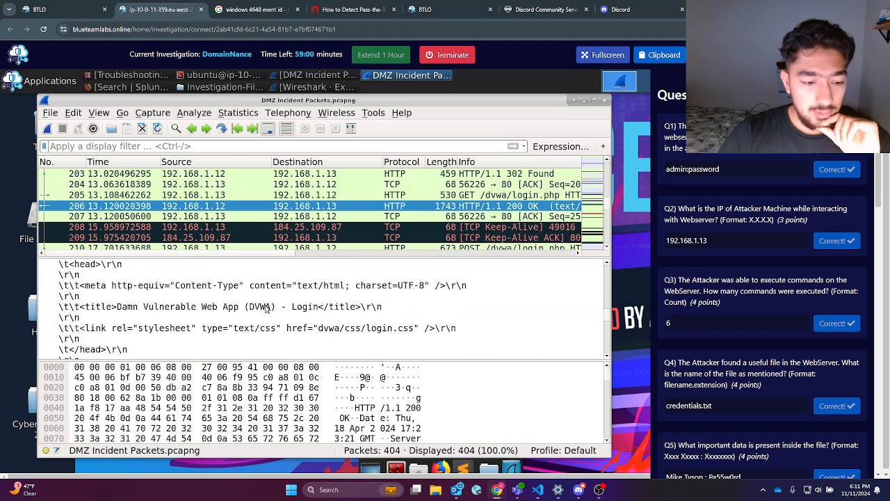
scroll(265, 308, down, 6)
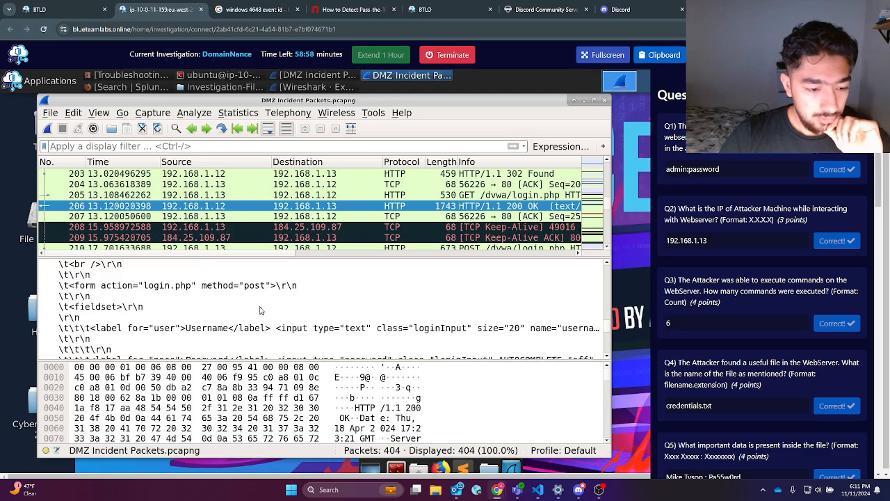
scroll(259, 311, down, 1)
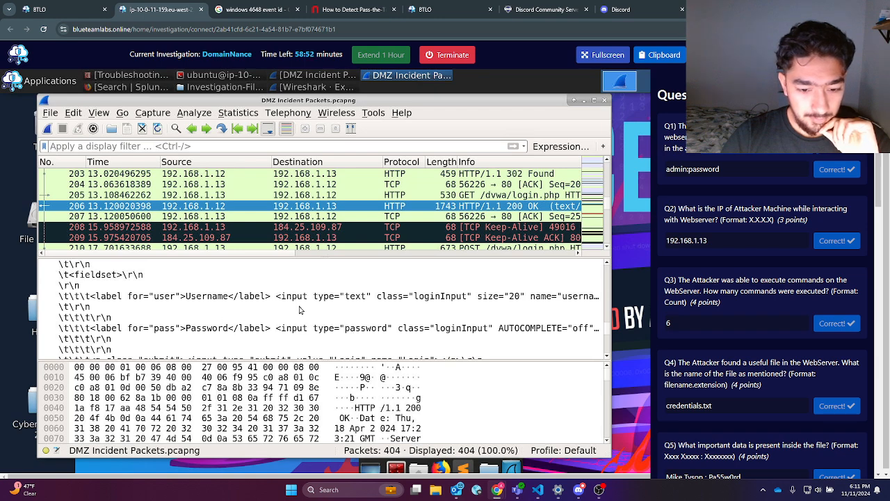
scroll(287, 315, down, 3)
scroll(286, 315, down, 5)
scroll(287, 314, up, 4)
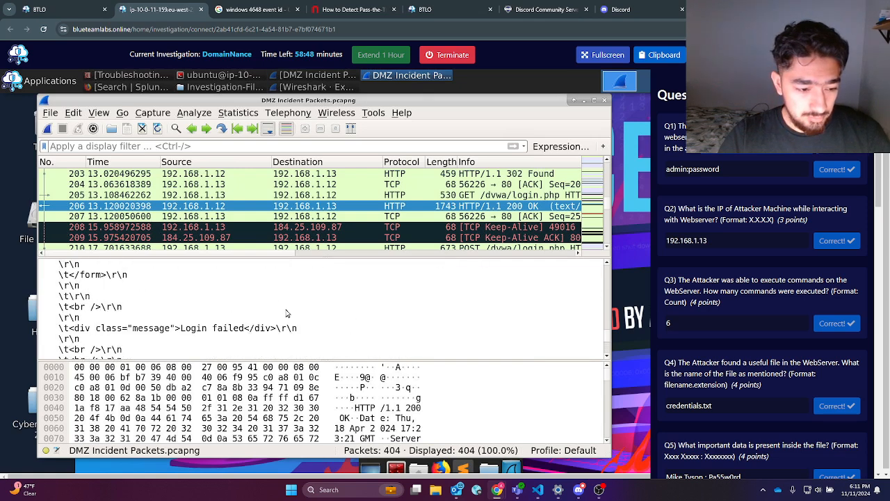
click(139, 339)
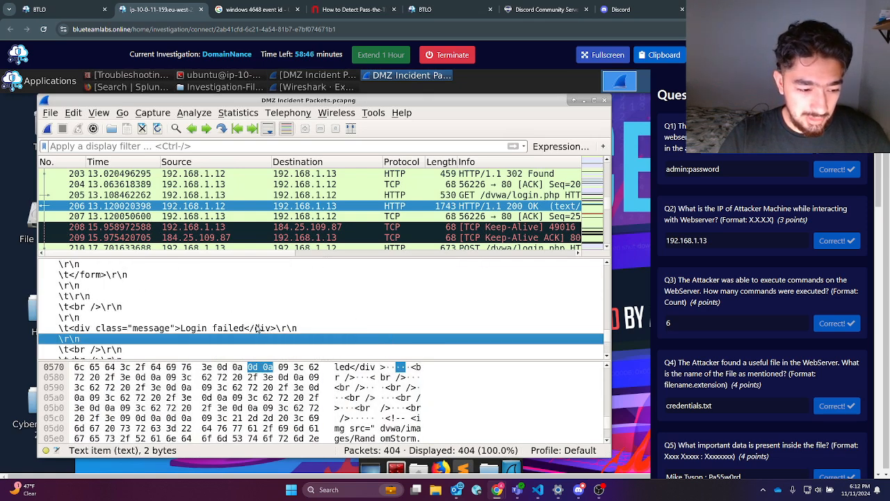
Step: Locate the hint line giving the default admin/password credentials in the login page HTML
scroll(258, 329, down, 3)
scroll(254, 325, down, 2)
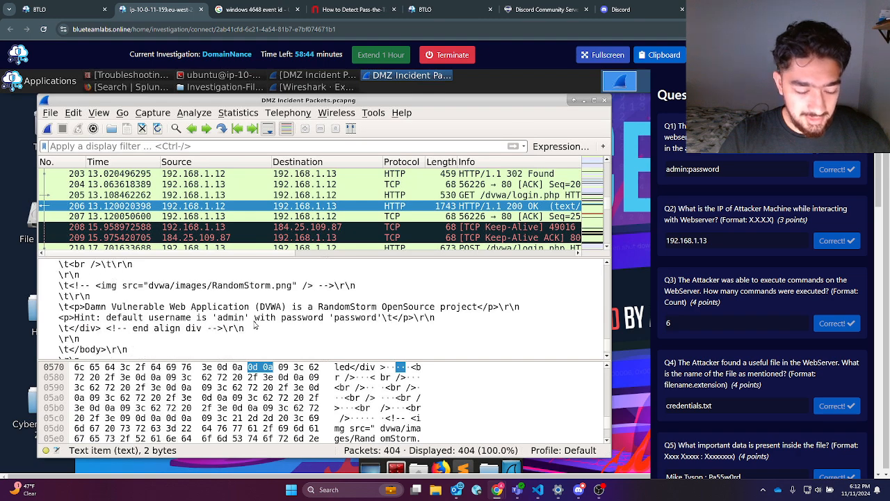
scroll(255, 325, down, 1)
scroll(252, 327, up, 1)
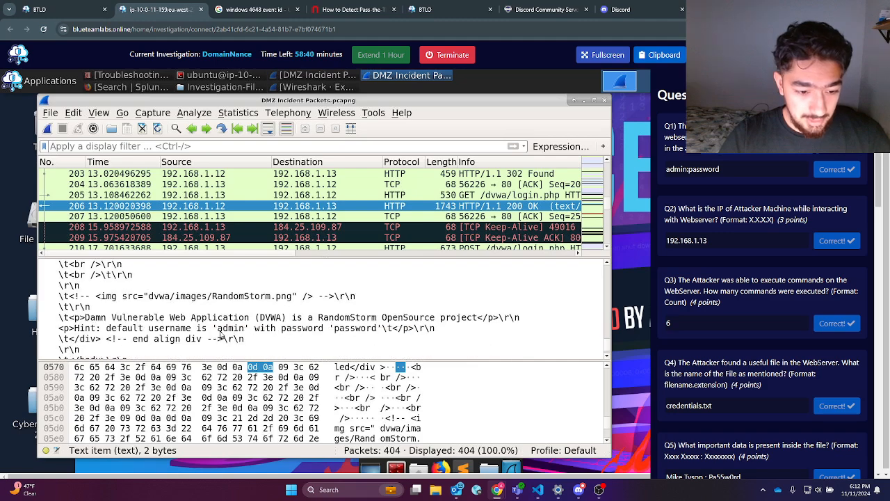
click(73, 329)
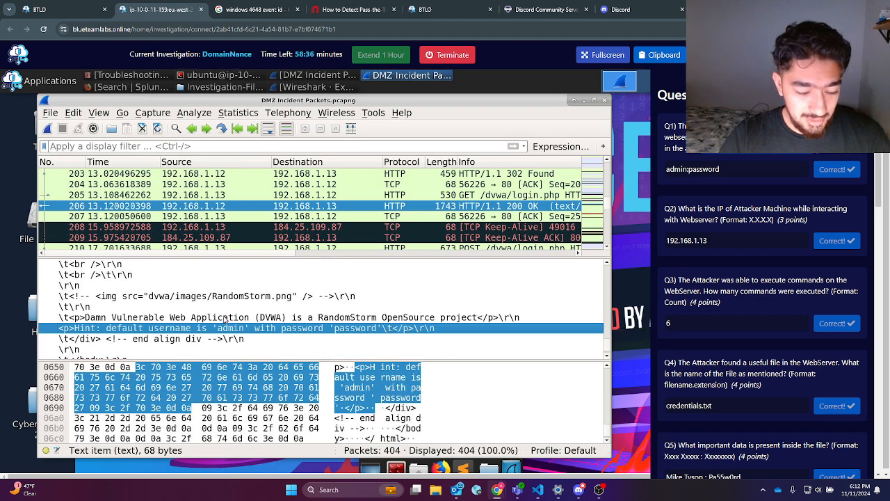
scroll(273, 308, down, 5)
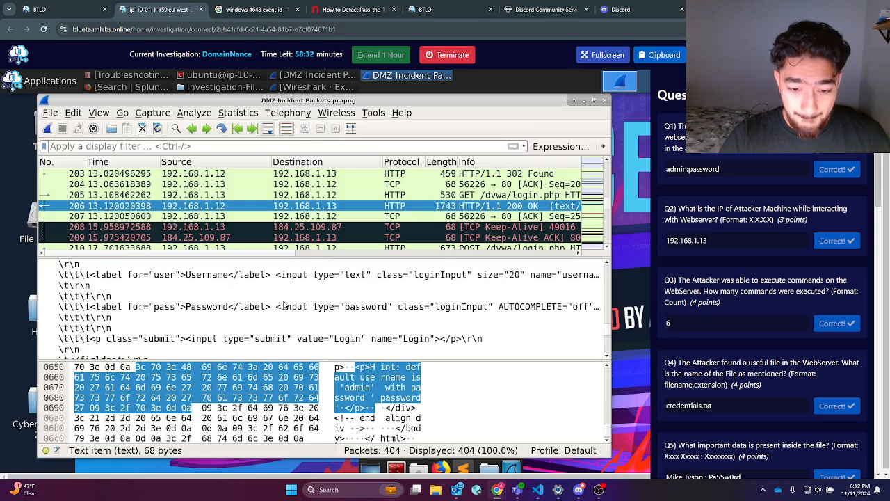
scroll(284, 304, down, 5)
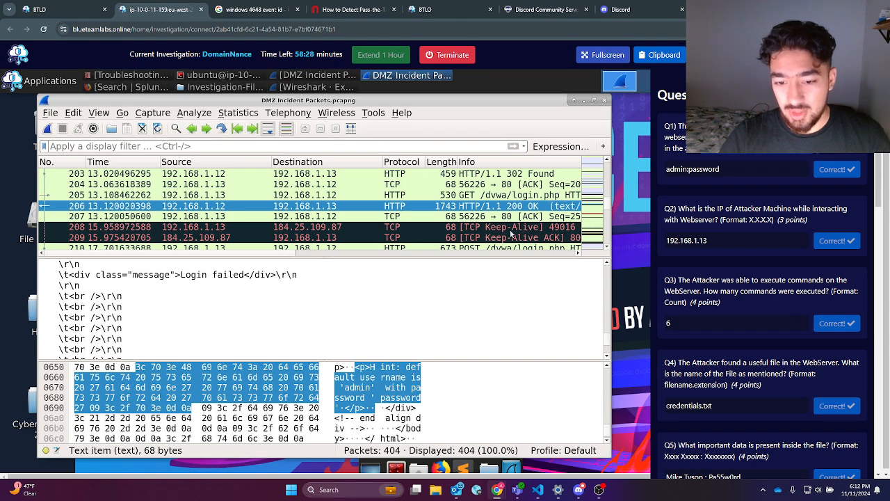
scroll(401, 232, down, 1)
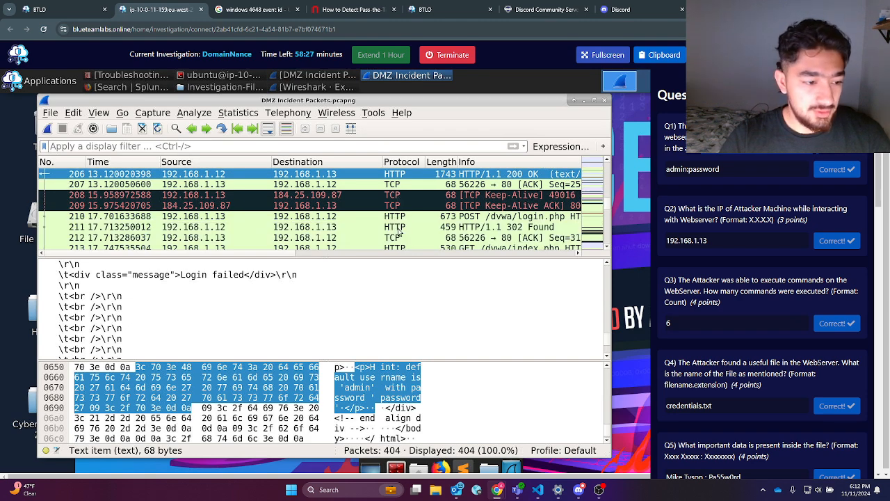
Step: Inspect the login POST in packet 210, its 302 Found reply in 211, and packet 212
click(455, 218)
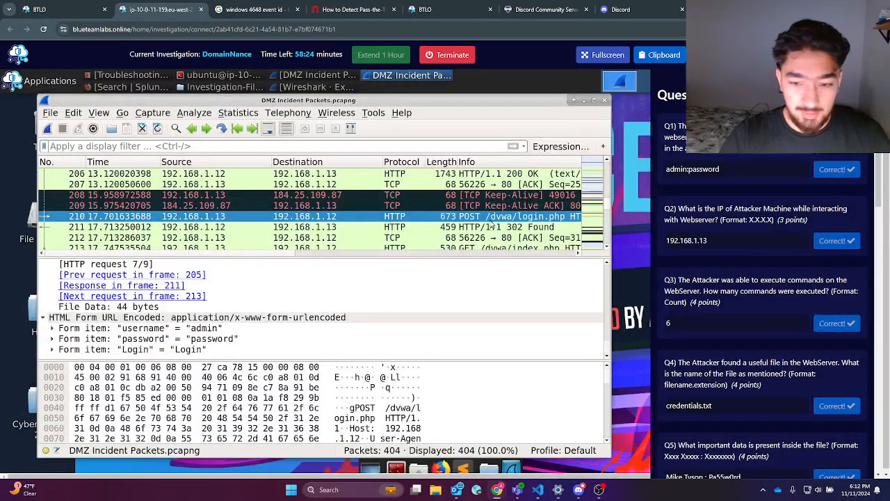
click(495, 228)
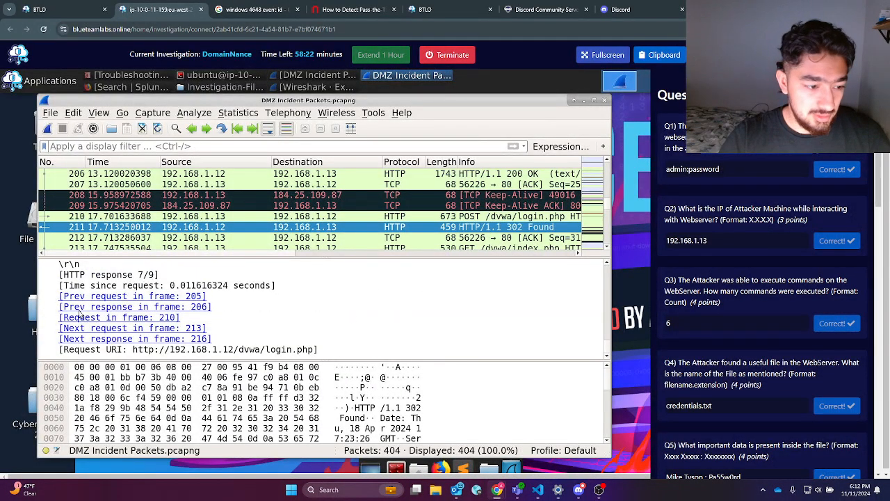
scroll(77, 312, up, 4)
scroll(72, 303, up, 2)
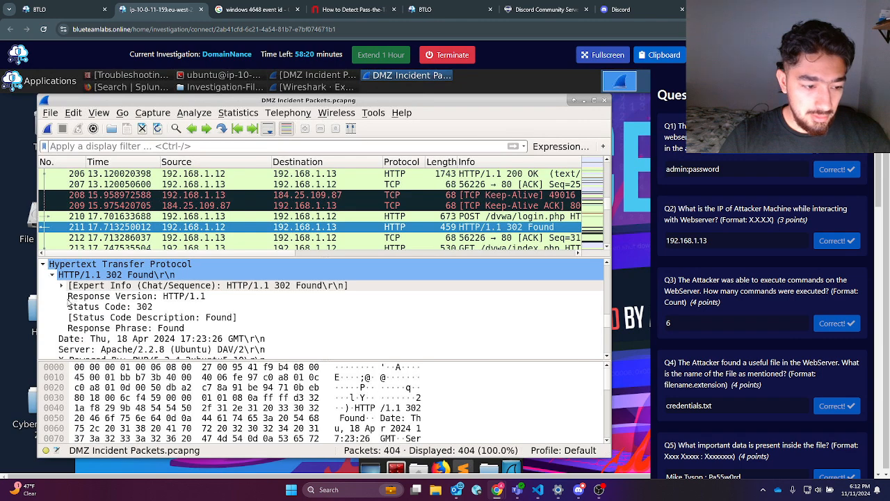
scroll(73, 300, up, 2)
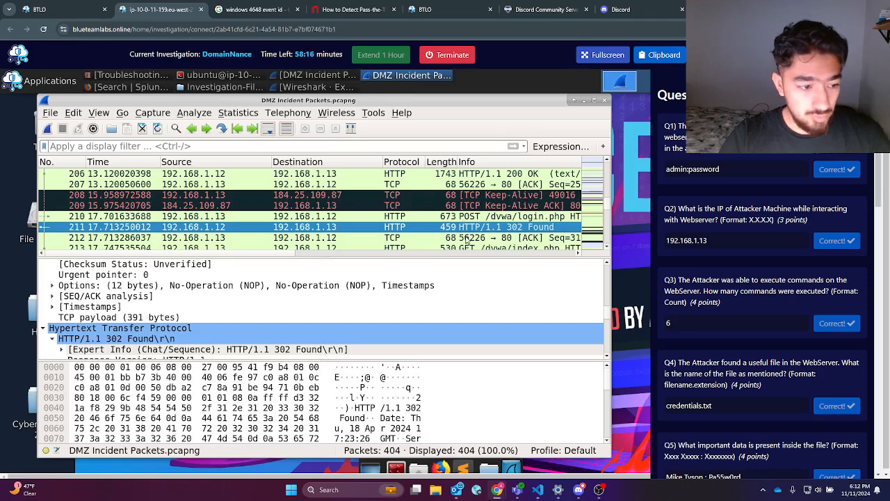
click(468, 238)
click(470, 221)
Step: Revisit the 302 Found response to the frame 210 login attempt
scroll(121, 337, down, 10)
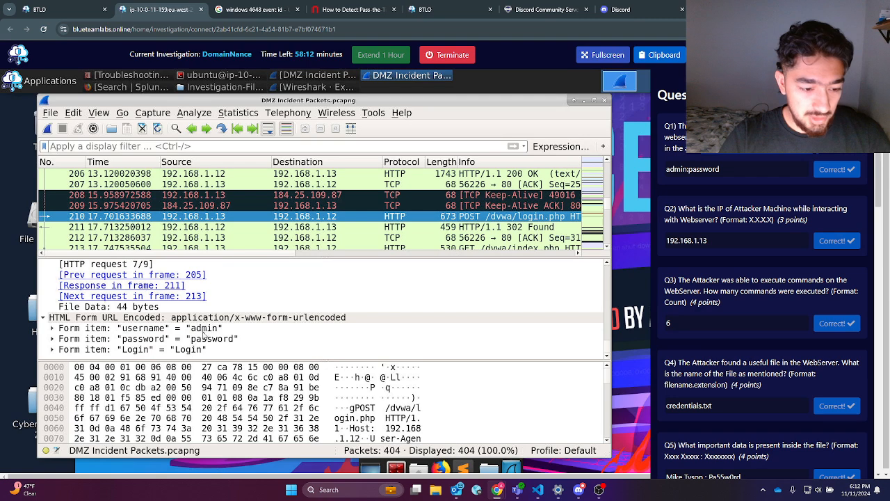
click(438, 228)
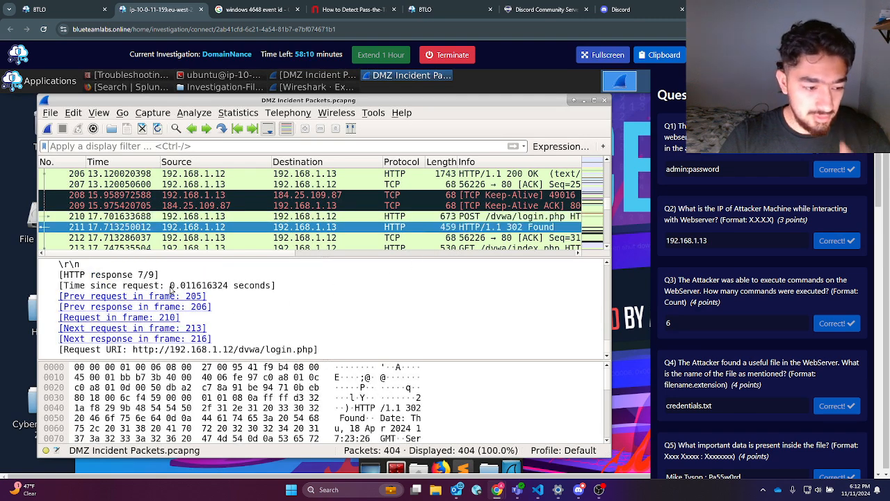
scroll(171, 289, up, 3)
scroll(177, 280, up, 2)
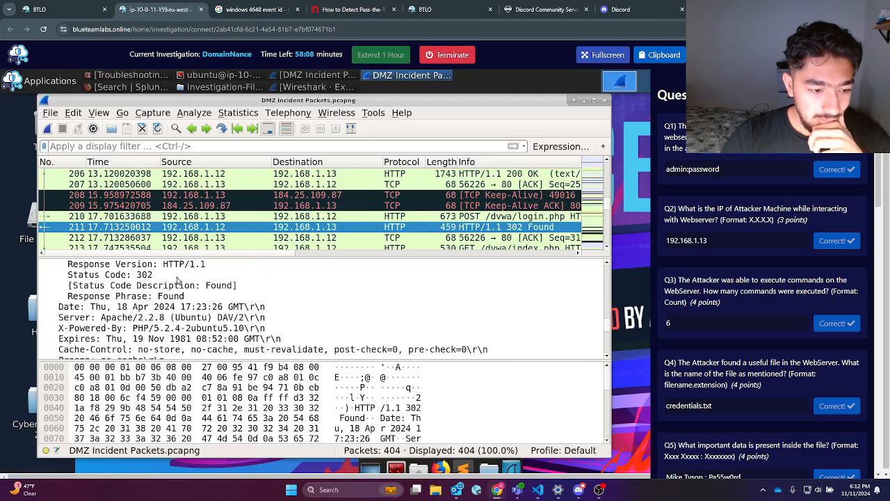
scroll(178, 280, up, 4)
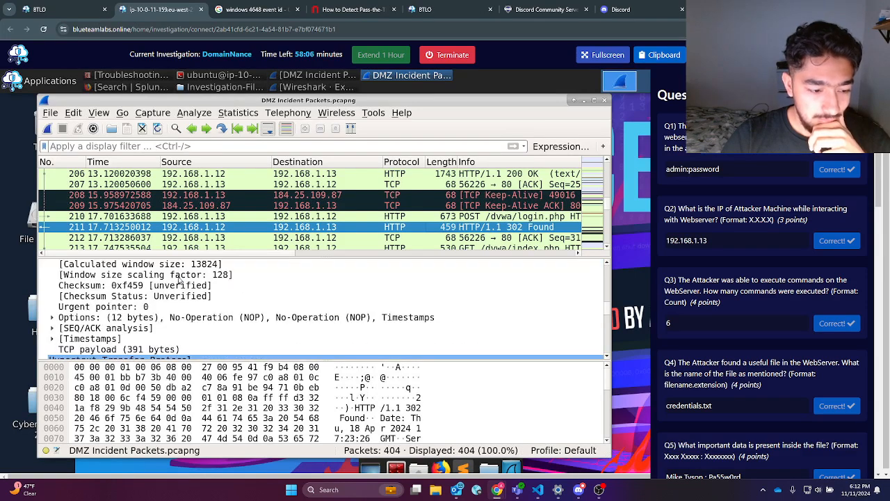
scroll(178, 280, down, 8)
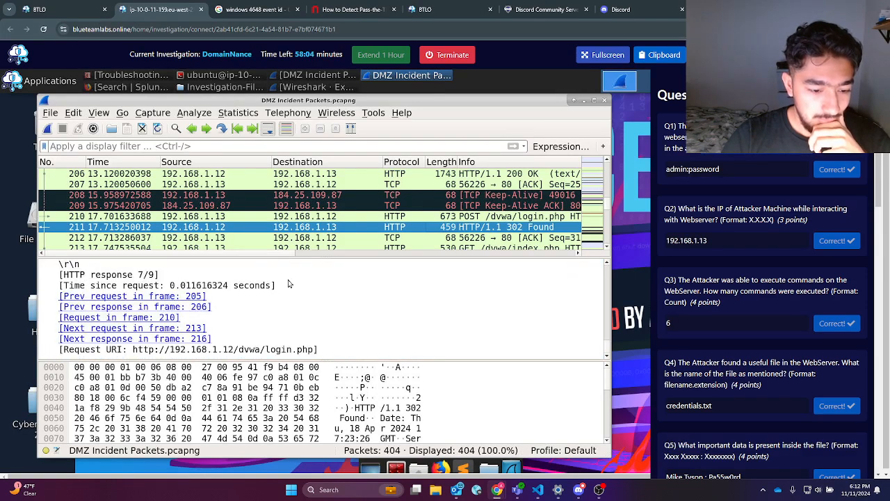
scroll(320, 306, up, 6)
scroll(321, 306, up, 12)
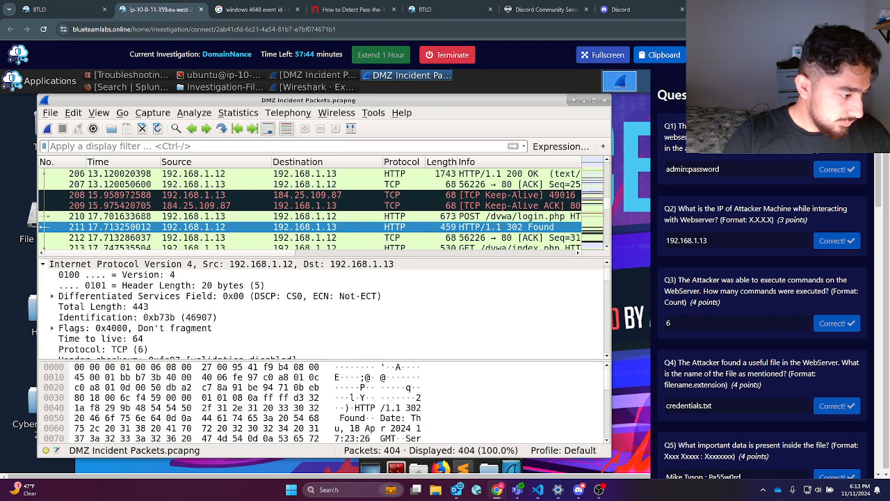
Step: Inspect packets 212–215, including the GET /dvwa/index.php request in packet 213
click(426, 240)
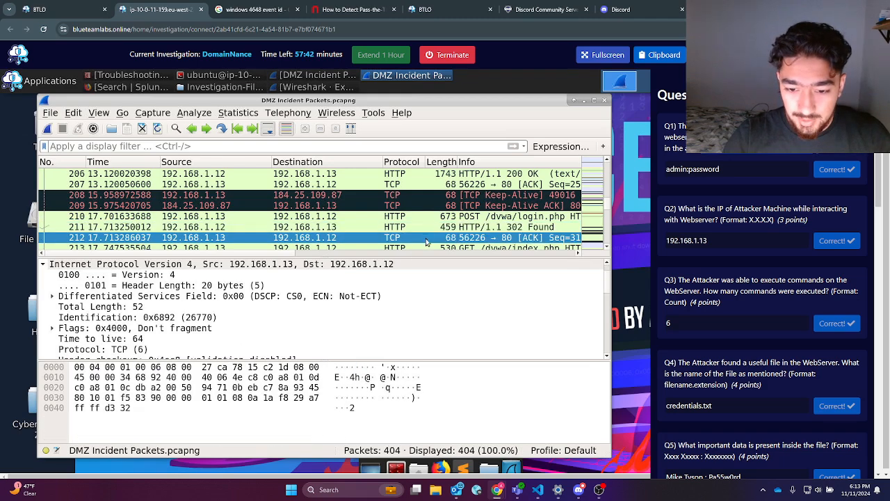
scroll(427, 245, down, 1)
click(452, 220)
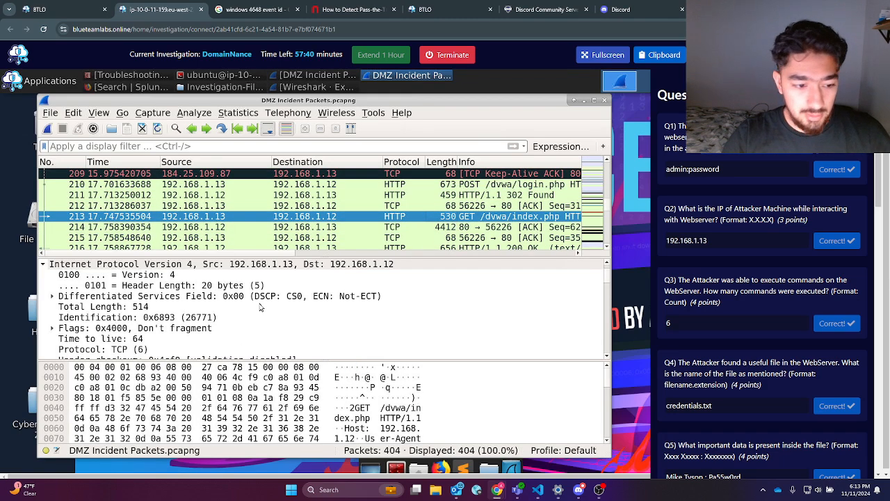
scroll(231, 333, down, 1)
scroll(232, 334, down, 10)
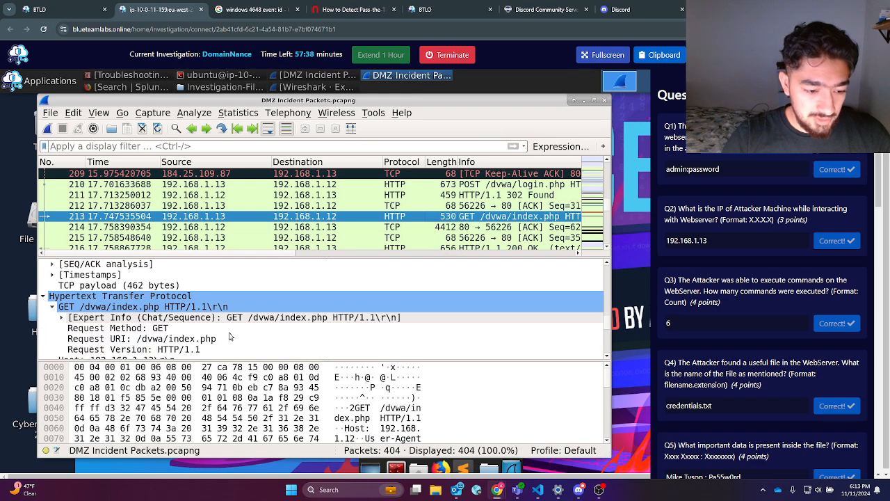
scroll(224, 346, down, 4)
scroll(212, 340, up, 1)
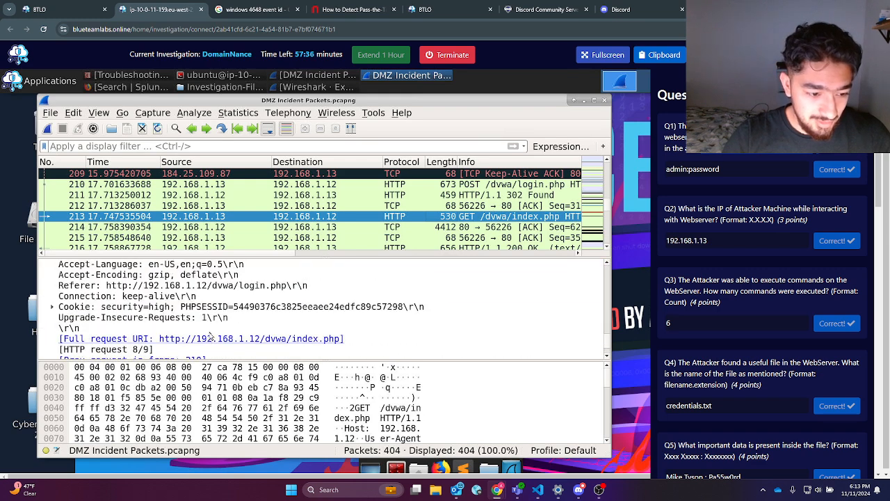
scroll(209, 335, down, 1)
scroll(205, 340, up, 5)
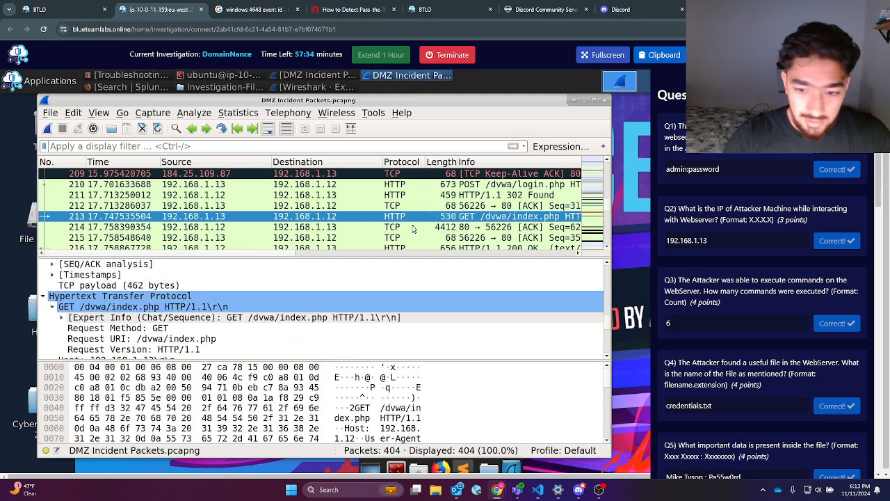
click(437, 227)
click(432, 238)
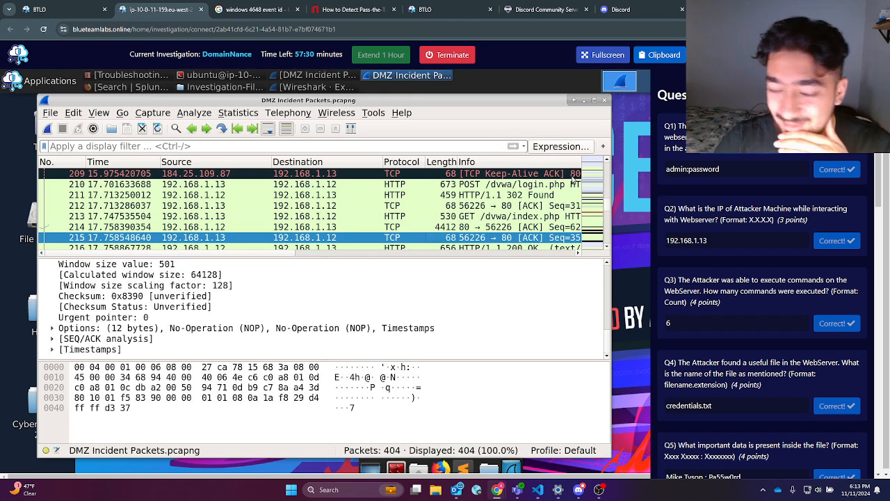
Step: Read the Q2 attacker-IP question, then inspect login POST 202 and its 302 Found reply 203
drag(727, 170, 658, 171)
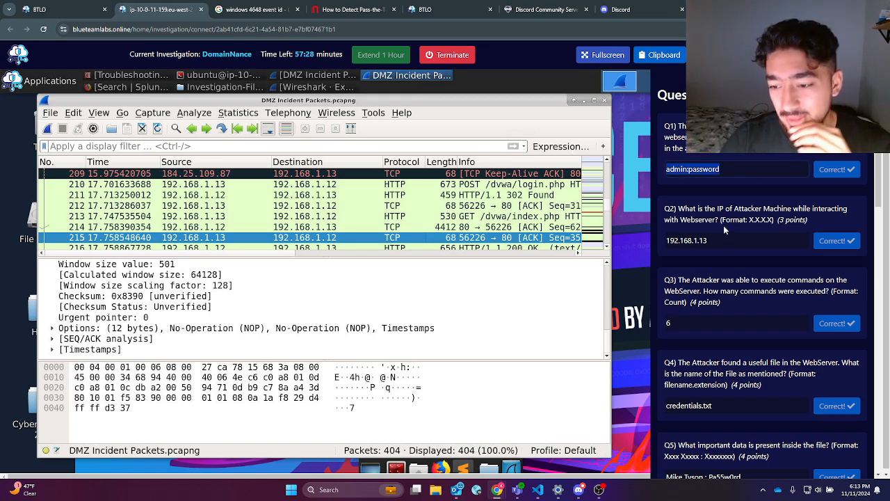
triple_click(721, 221)
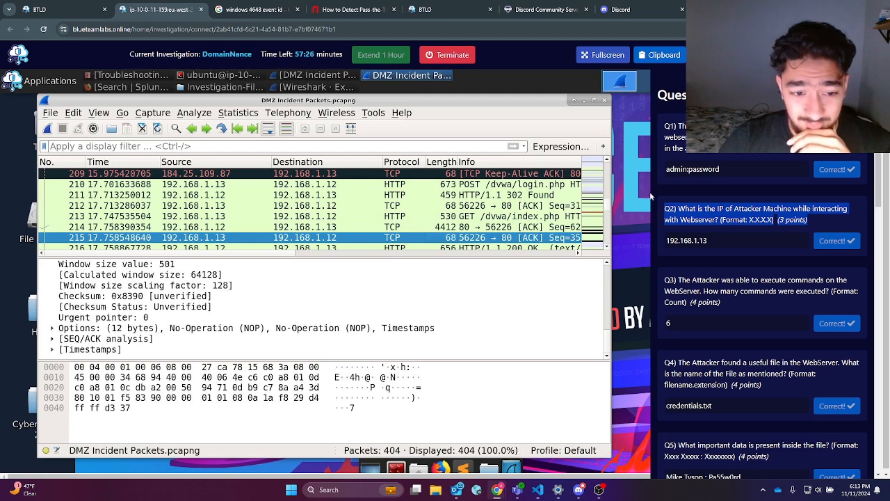
scroll(350, 213, up, 2)
scroll(319, 181, up, 1)
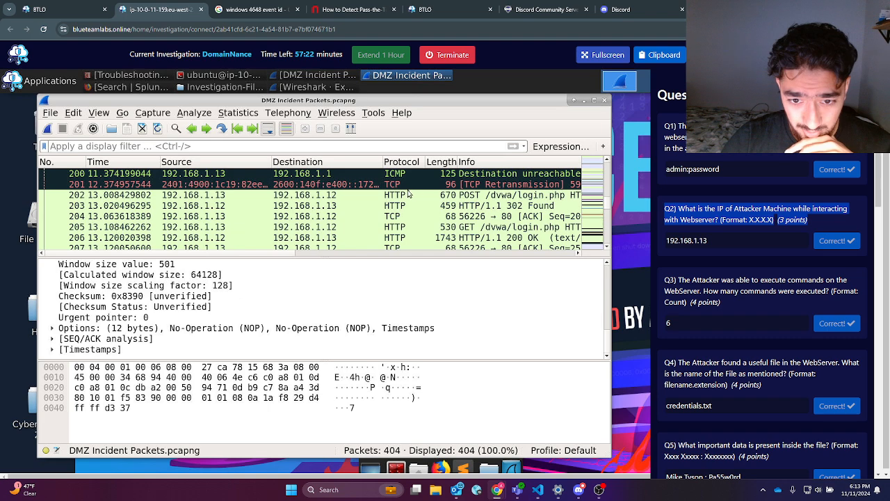
scroll(339, 211, up, 1)
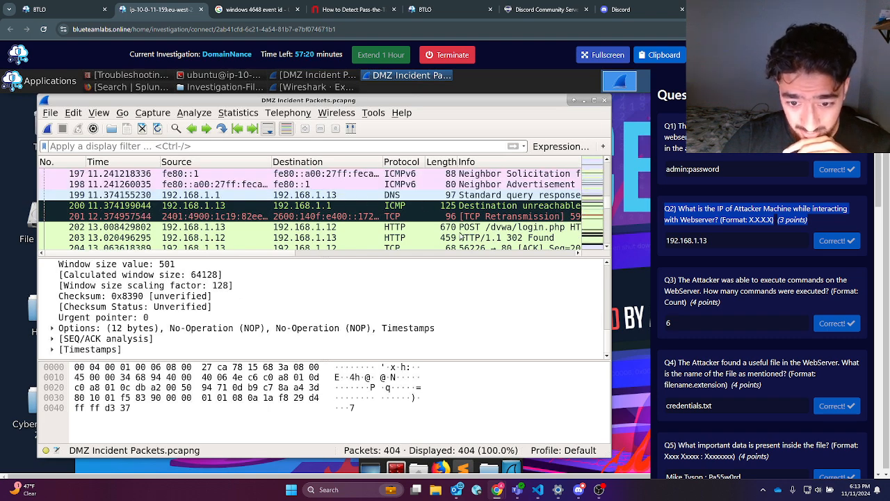
click(459, 228)
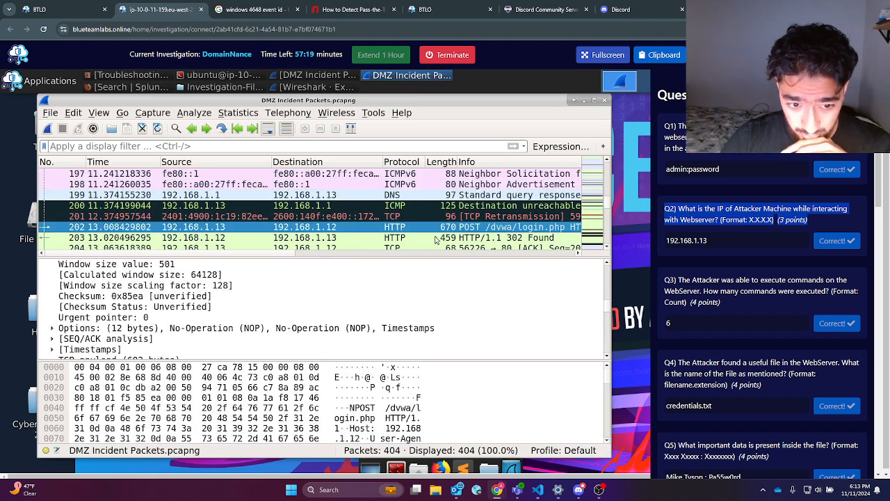
click(339, 238)
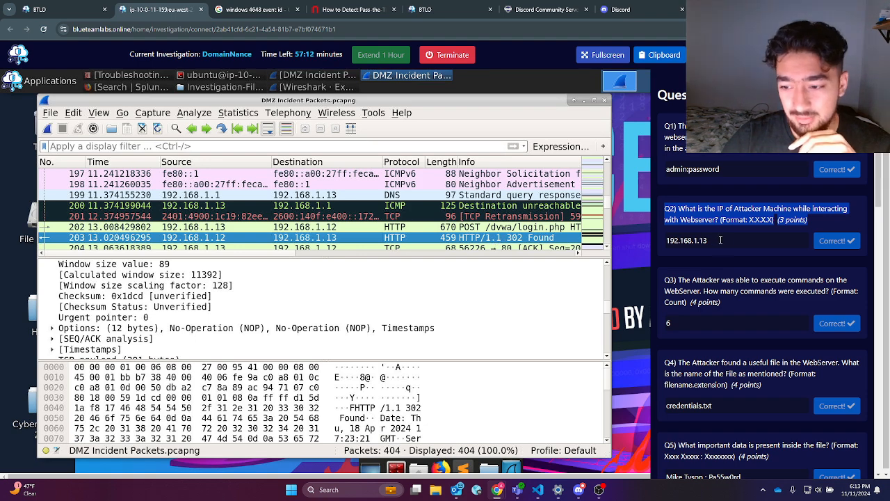
Step: Note the Q2 answer 192.168.1.13 and read the Q3 question about executed commands
drag(710, 237, 660, 243)
scroll(720, 258, down, 1)
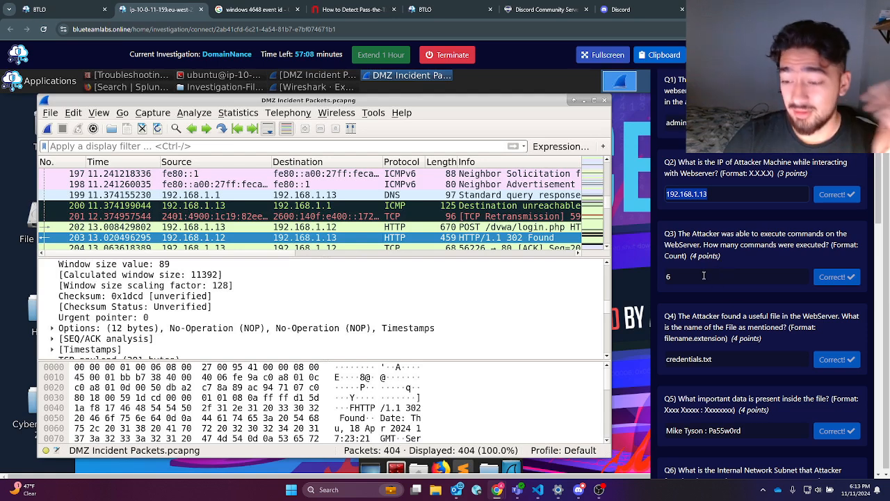
triple_click(709, 248)
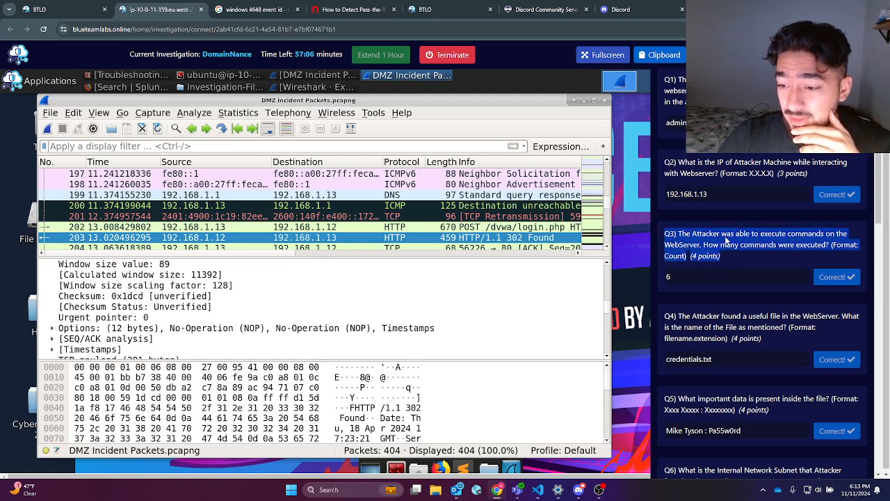
click(343, 149)
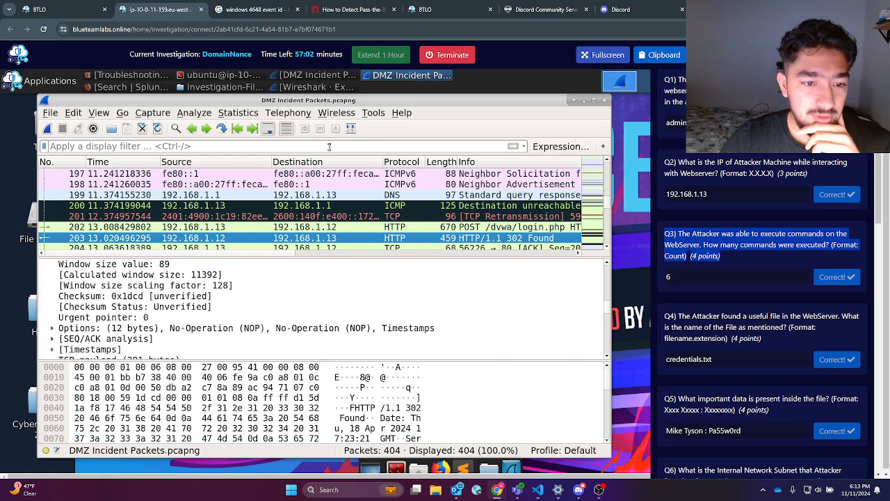
Step: Apply the http.request.method == "POST" display filter from history to list the POST requests
click(522, 147)
click(125, 162)
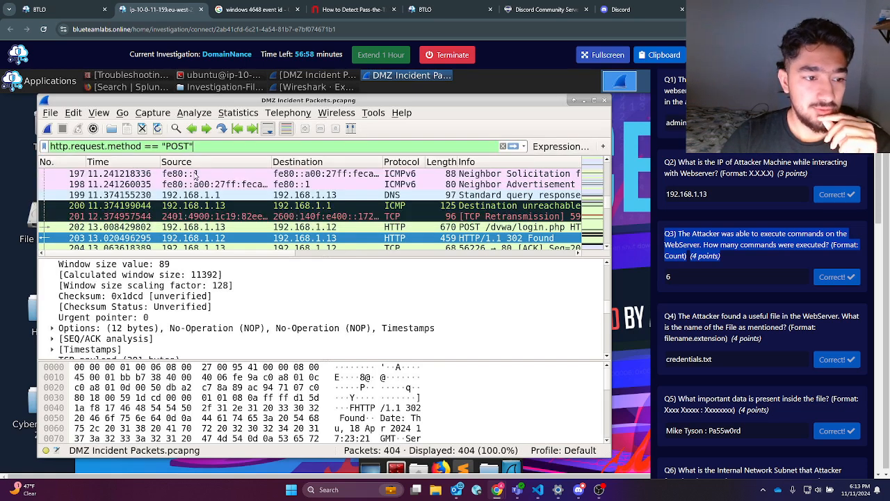
click(513, 146)
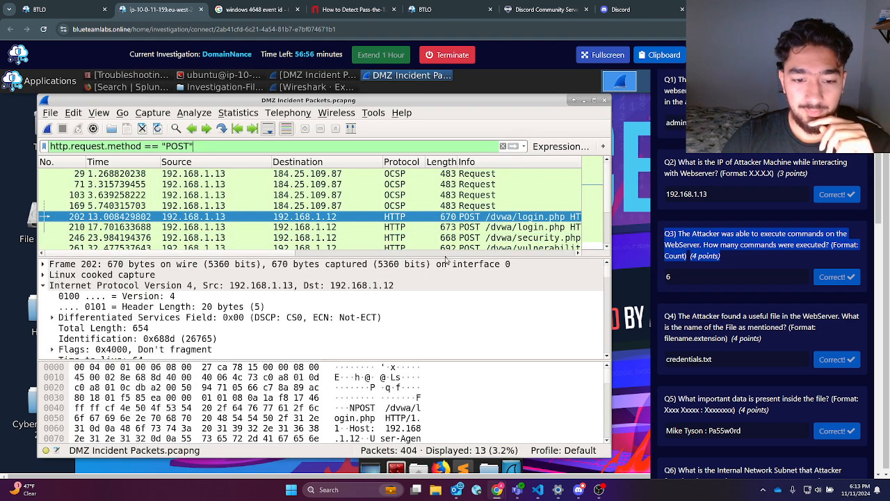
scroll(451, 238, down, 2)
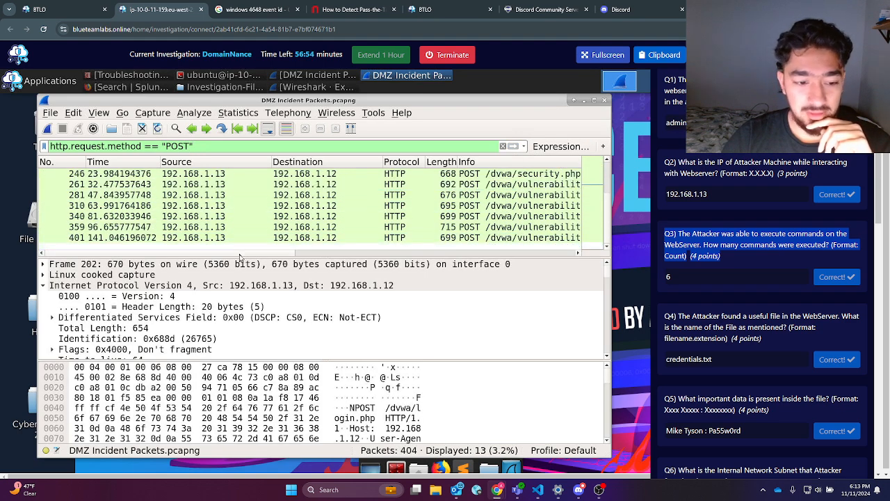
drag(256, 254, 347, 258)
scroll(329, 236, up, 1)
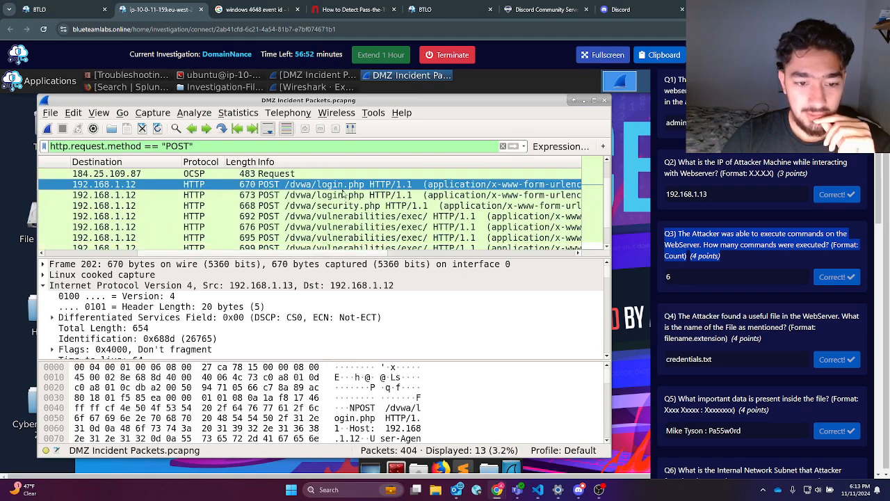
Step: Compare the two login.php POST requests, focusing on frame 210's details
click(343, 195)
click(343, 185)
click(343, 194)
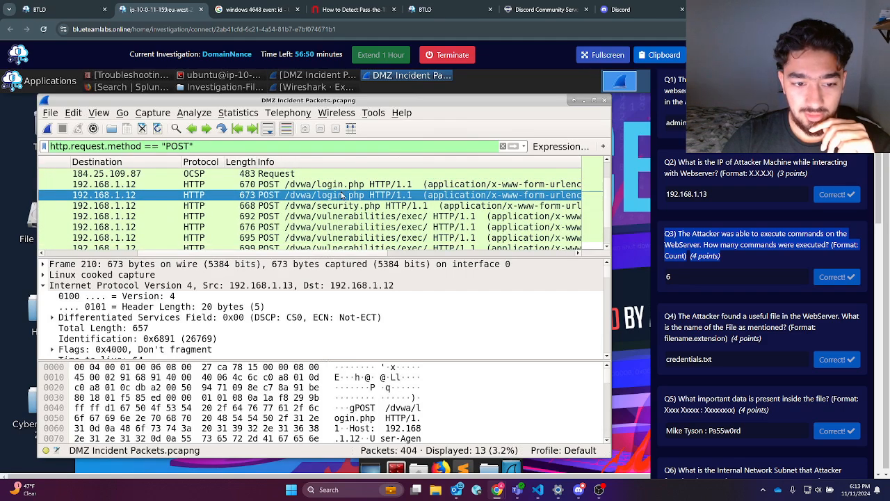
scroll(343, 197, up, 1)
scroll(286, 195, down, 2)
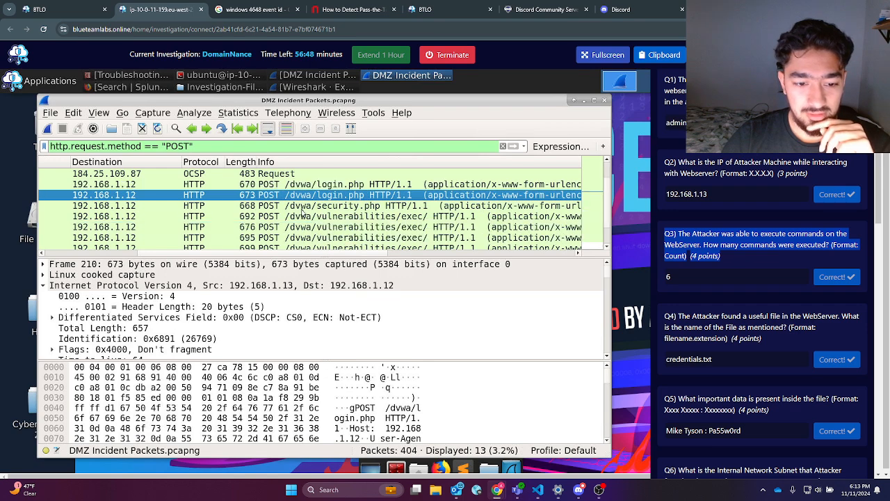
scroll(331, 193, up, 1)
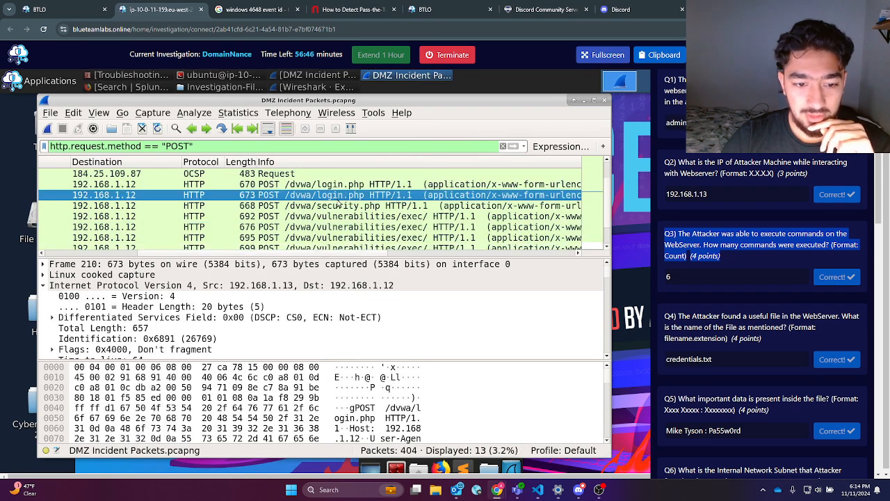
scroll(340, 208, down, 1)
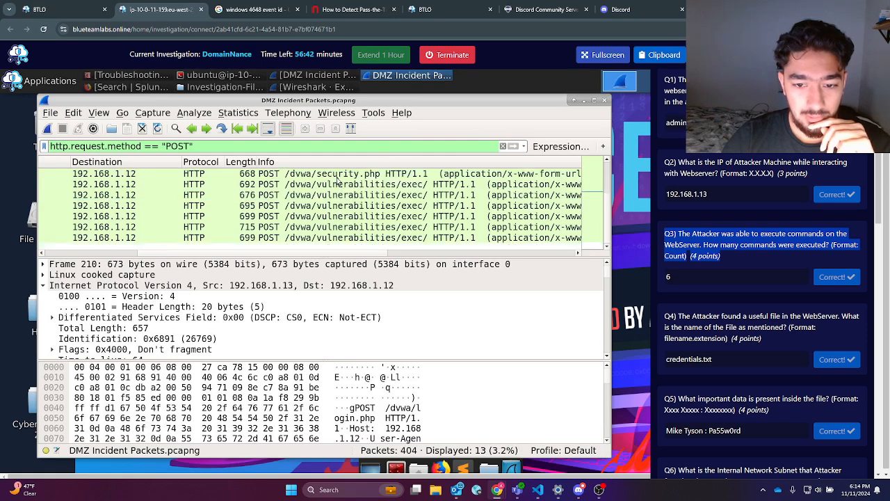
Step: Inspect the security.php POST request's form items, showing security = "low"
click(343, 175)
scroll(70, 350, down, 10)
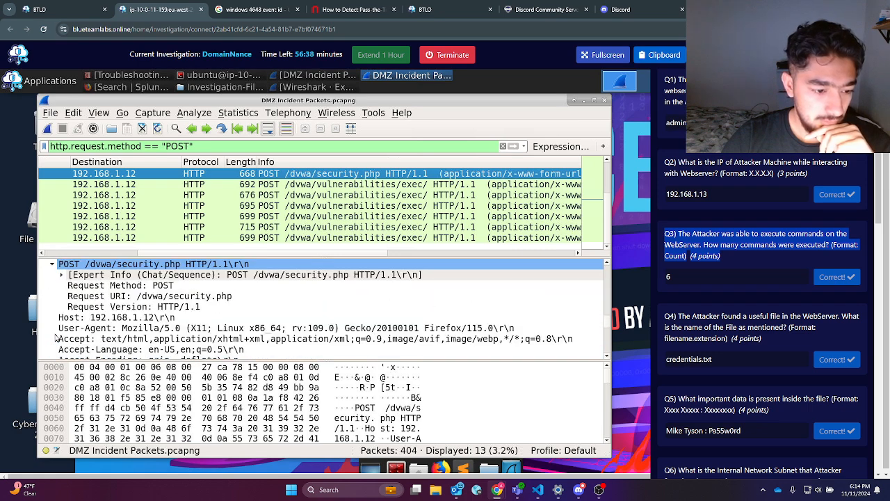
scroll(56, 337, down, 5)
scroll(56, 338, down, 1)
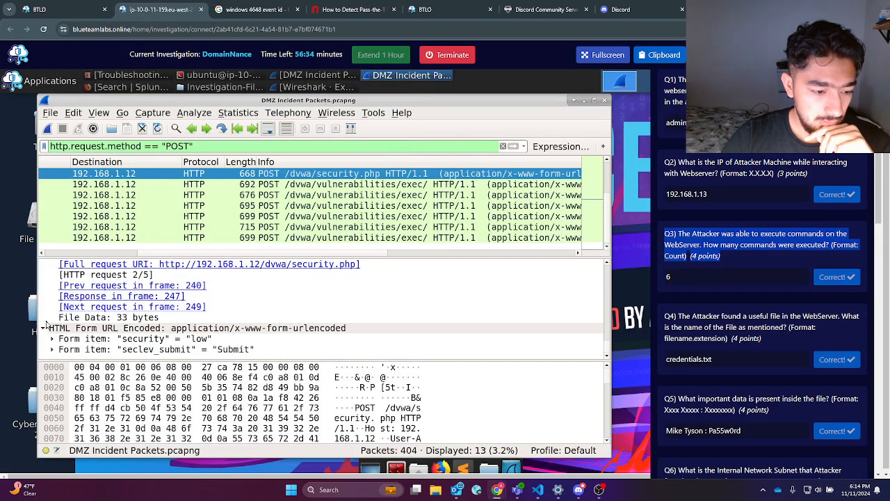
scroll(46, 325, up, 2)
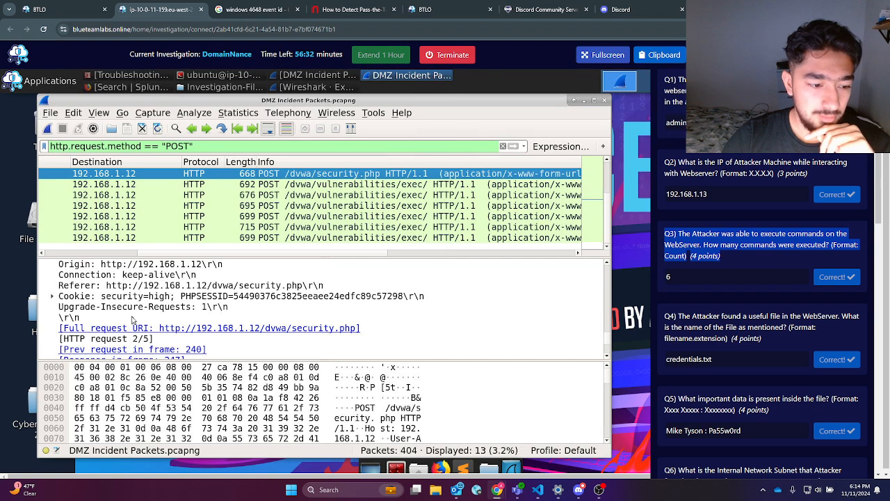
scroll(134, 319, up, 1)
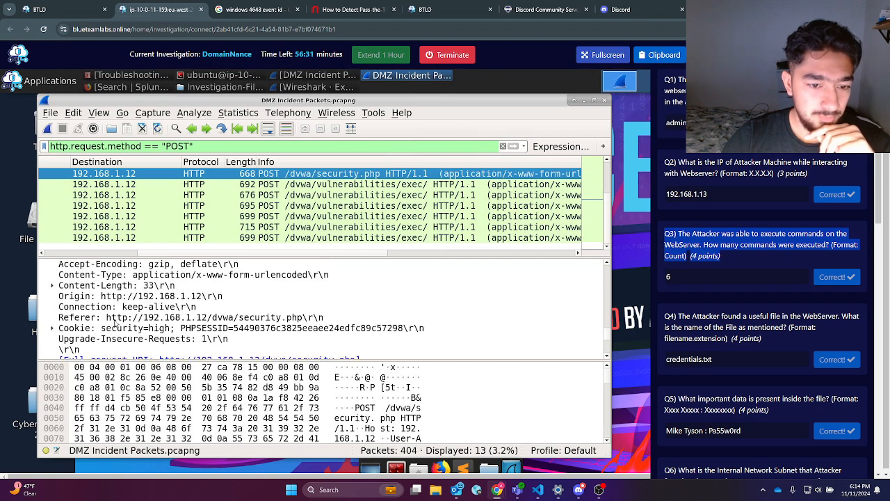
Step: Step through the command-execution POST requests to the last one
key(Down)
click(360, 198)
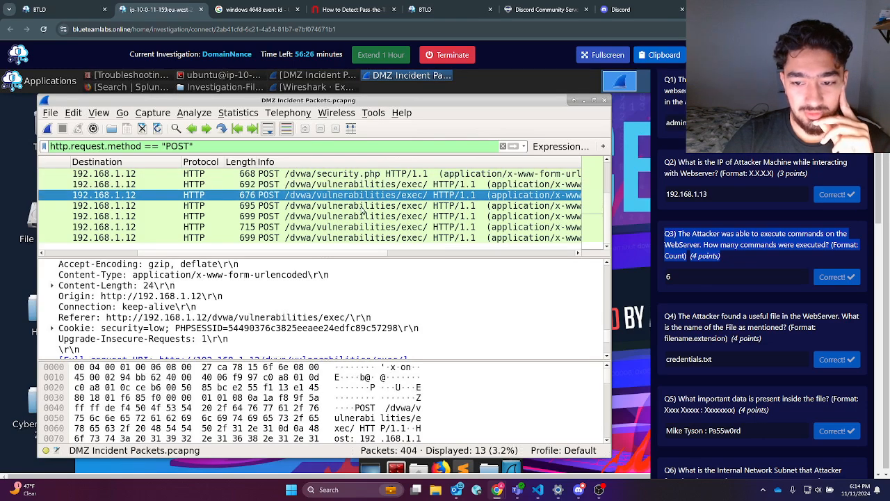
click(362, 185)
click(363, 197)
click(364, 209)
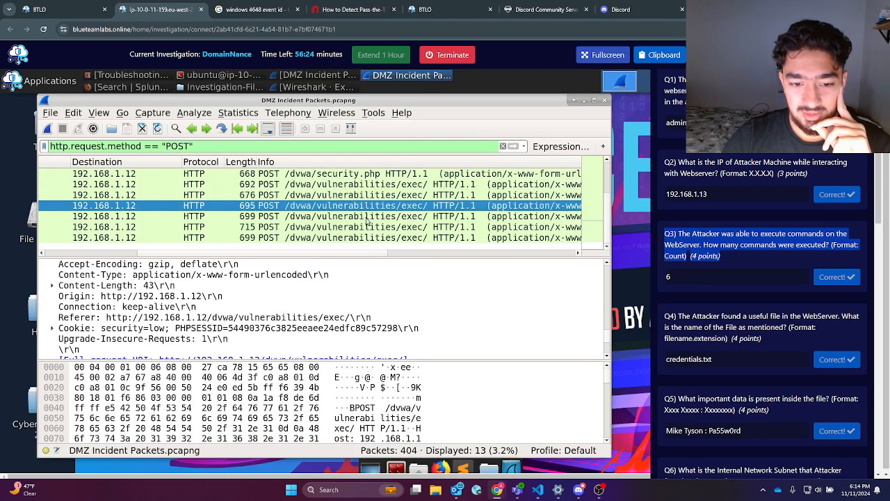
click(370, 219)
click(372, 228)
click(366, 238)
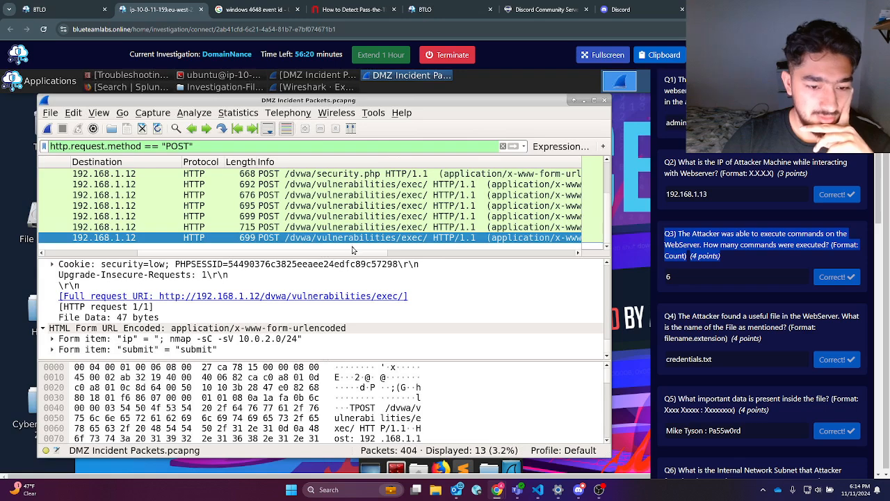
Step: Review the injected commands: .credentials.txt, ls -la, ls /var/www/dvwa, pwd and cat /etc/passwd
click(363, 228)
scroll(294, 317, down, 1)
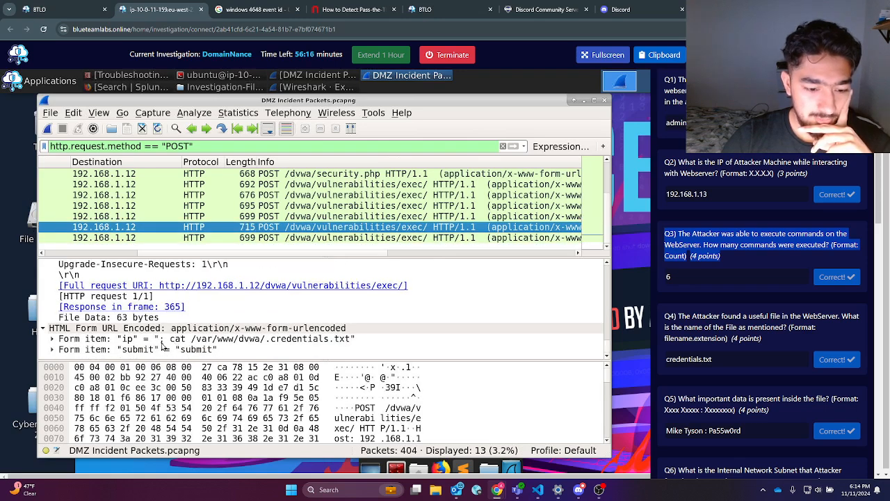
click(332, 217)
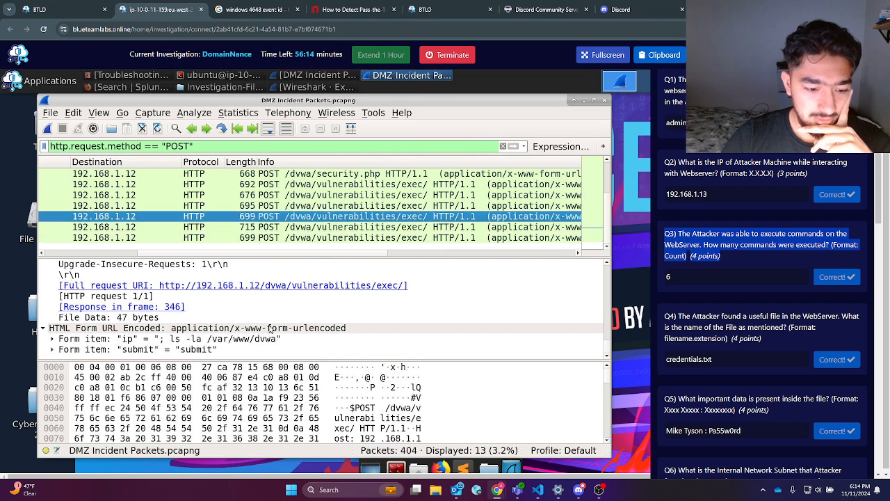
click(335, 206)
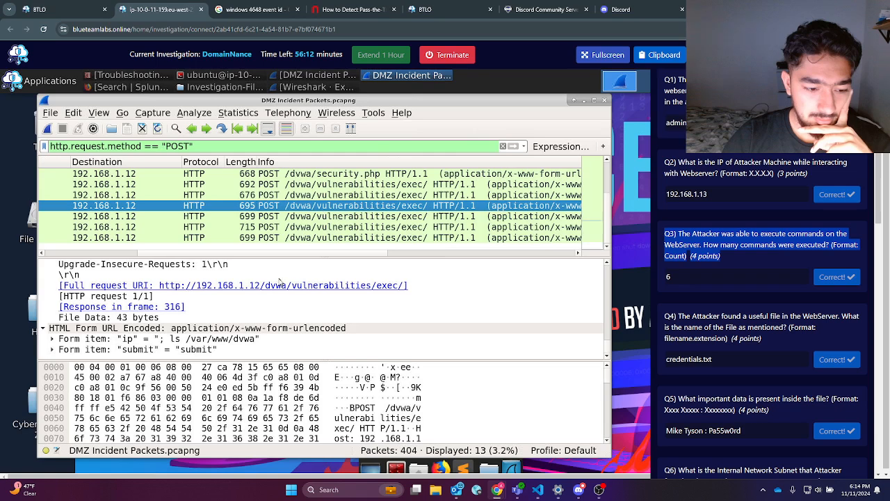
click(352, 196)
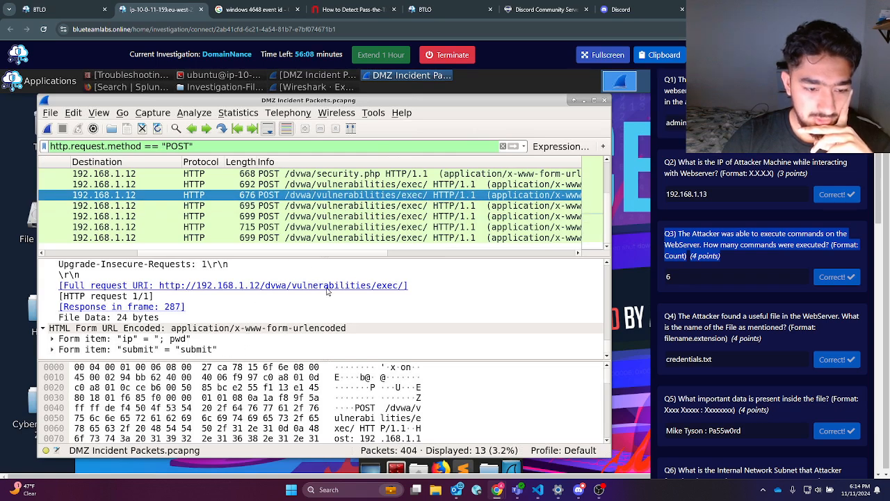
click(357, 185)
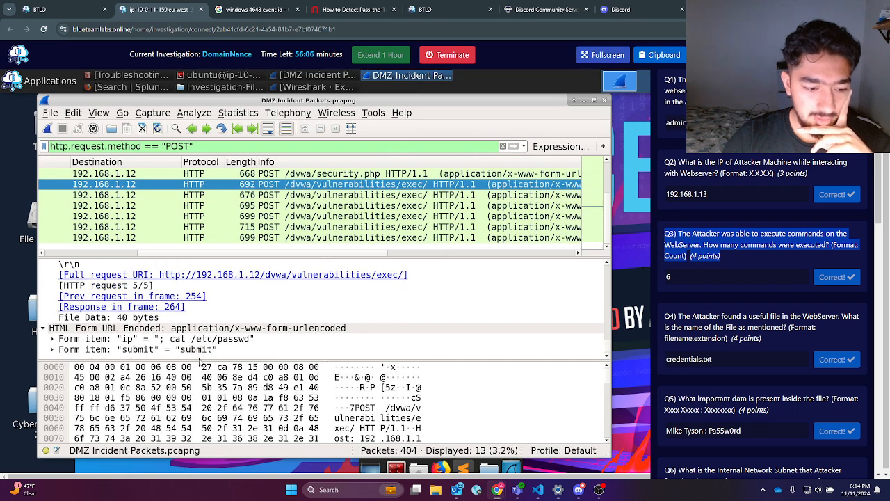
Step: Select the .credentials.txt request after the nmap one and show the injected ip form item's bytes
click(680, 277)
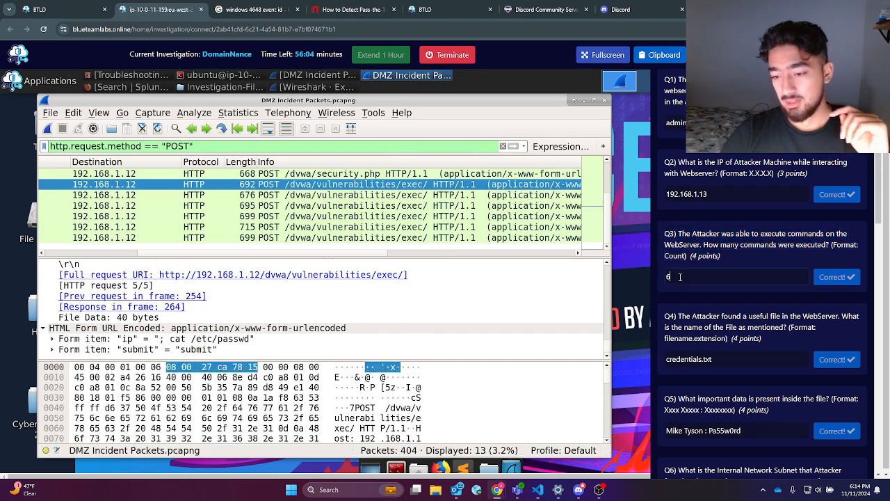
scroll(741, 320, down, 2)
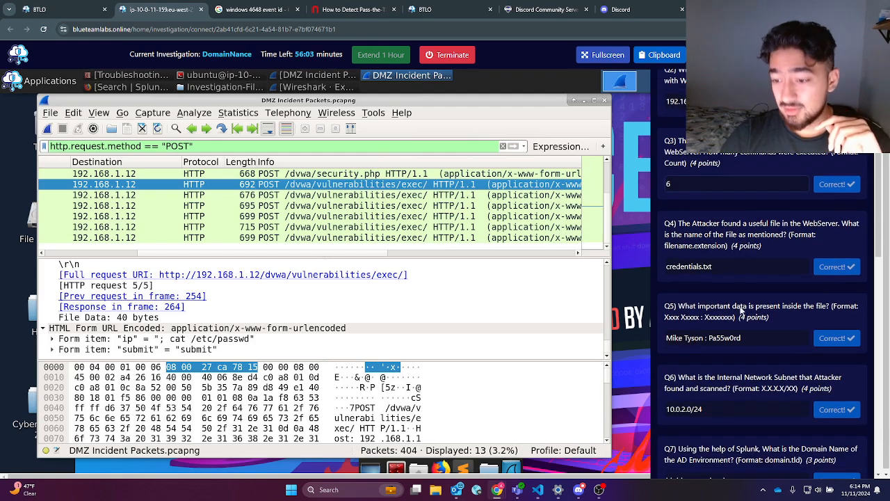
click(401, 238)
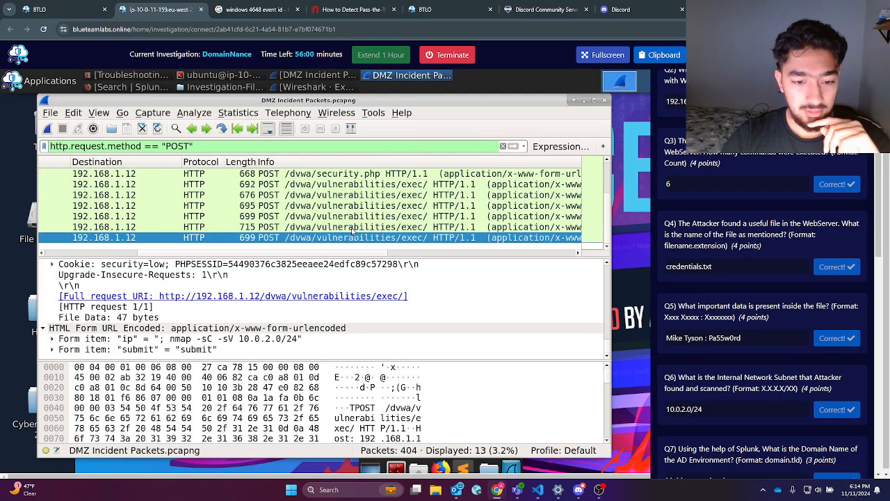
click(359, 227)
click(334, 349)
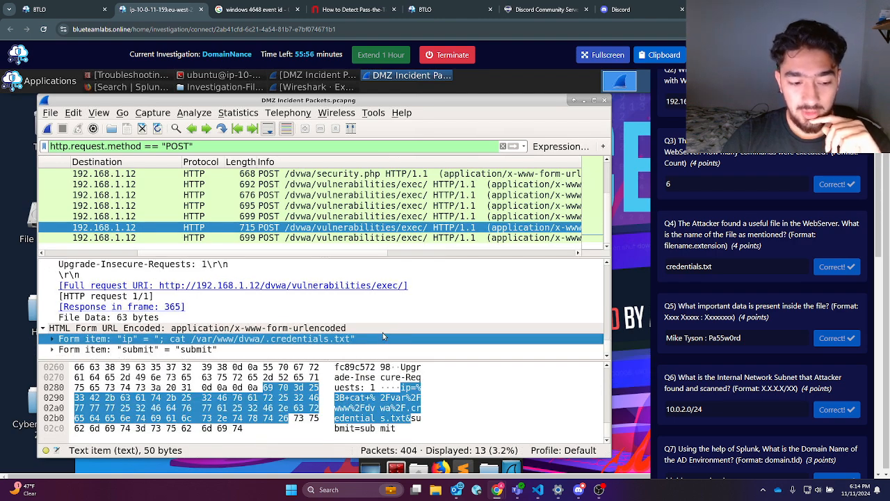
Step: List the capture's HTTP objects via Export Objects and select packet 359
click(48, 113)
mouse_move(212, 319)
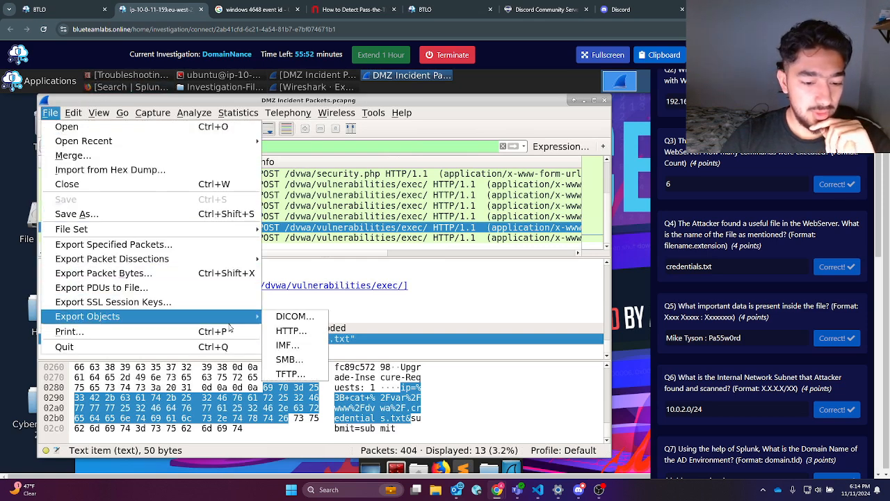
click(290, 332)
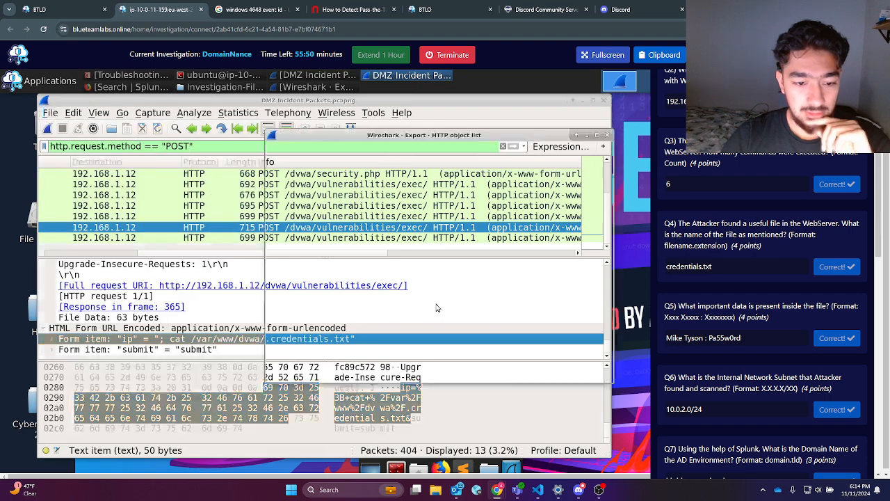
scroll(420, 346, down, 3)
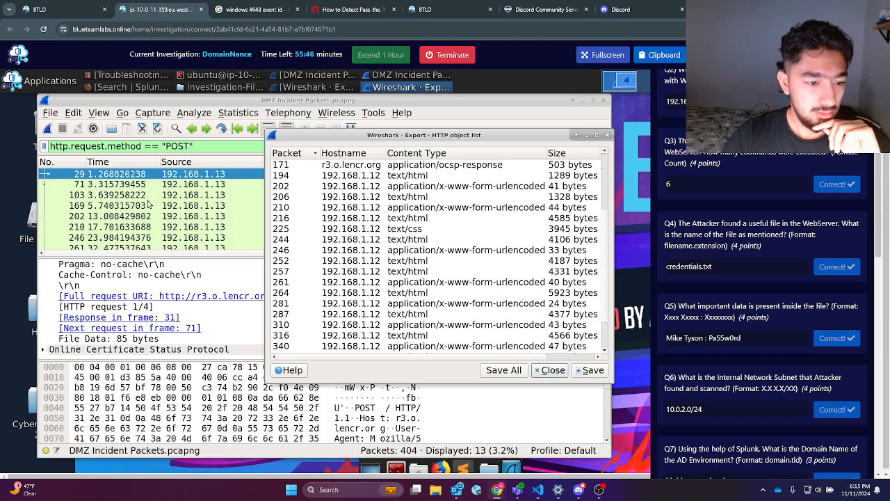
scroll(148, 203, down, 3)
click(484, 227)
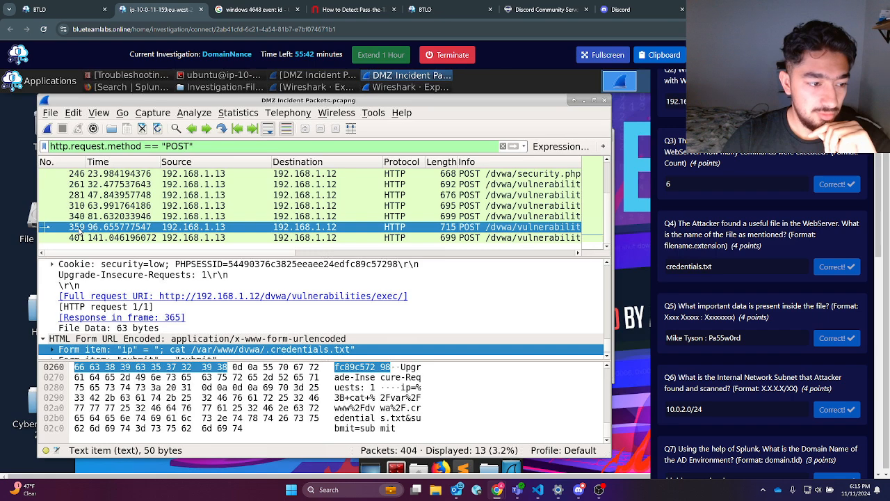
Step: Save packet 359's form data object as exec in the Investigation-Files folder
click(50, 113)
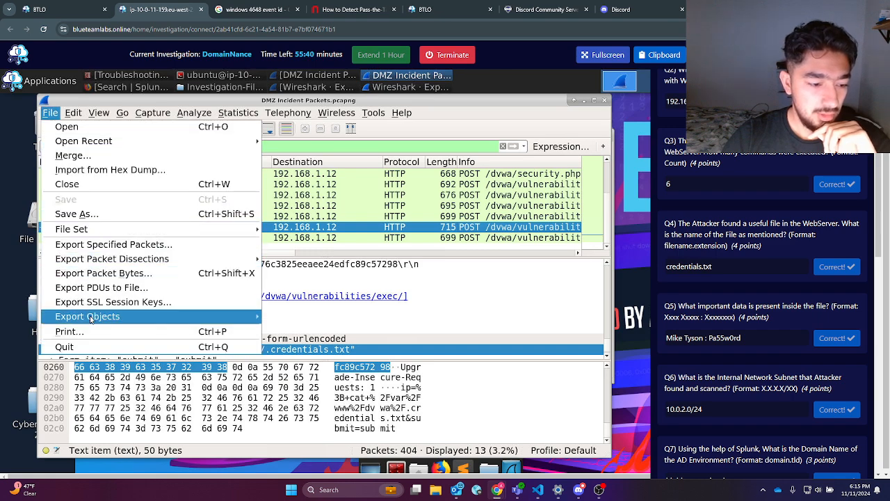
mouse_move(90, 319)
click(287, 332)
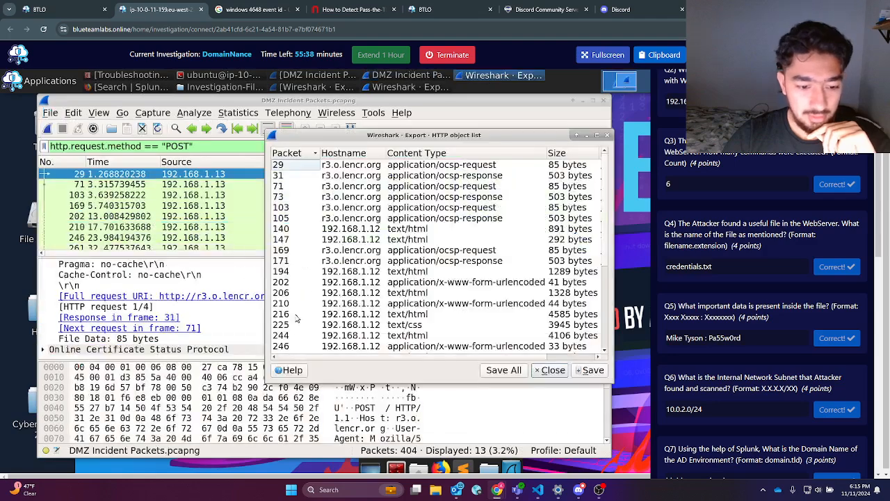
scroll(300, 312, down, 4)
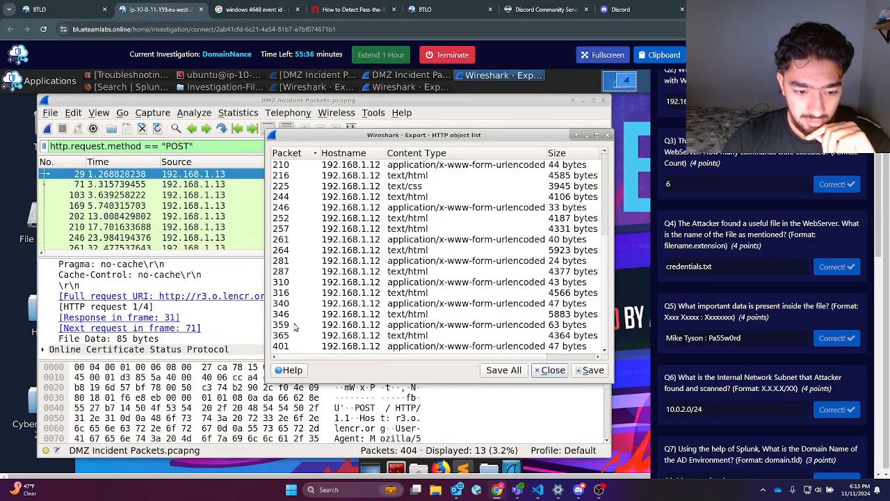
click(411, 325)
click(593, 370)
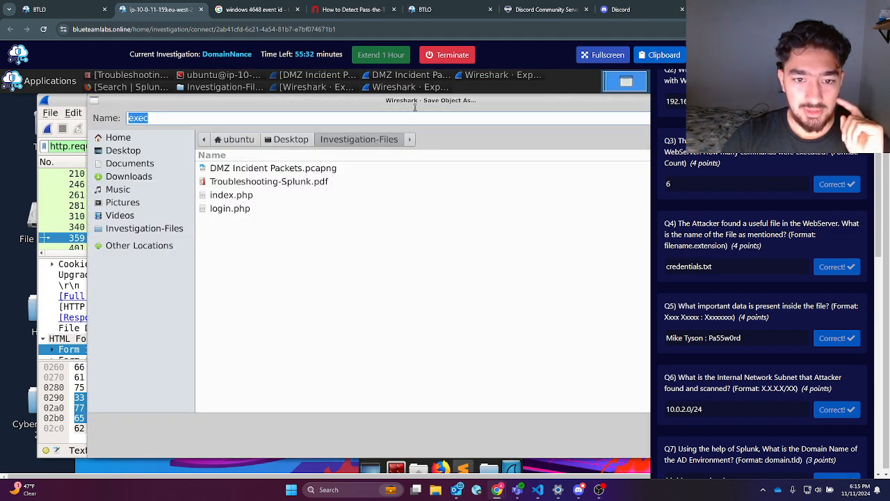
drag(419, 103, 266, 108)
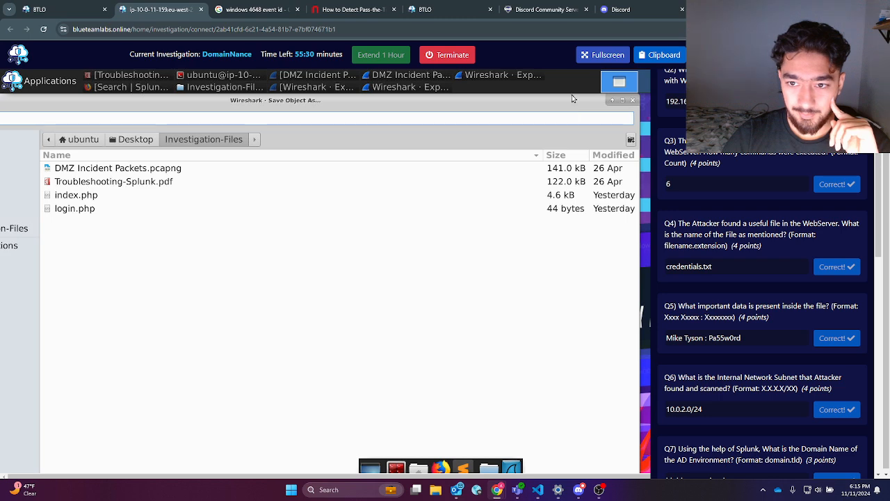
drag(573, 98, 513, 133)
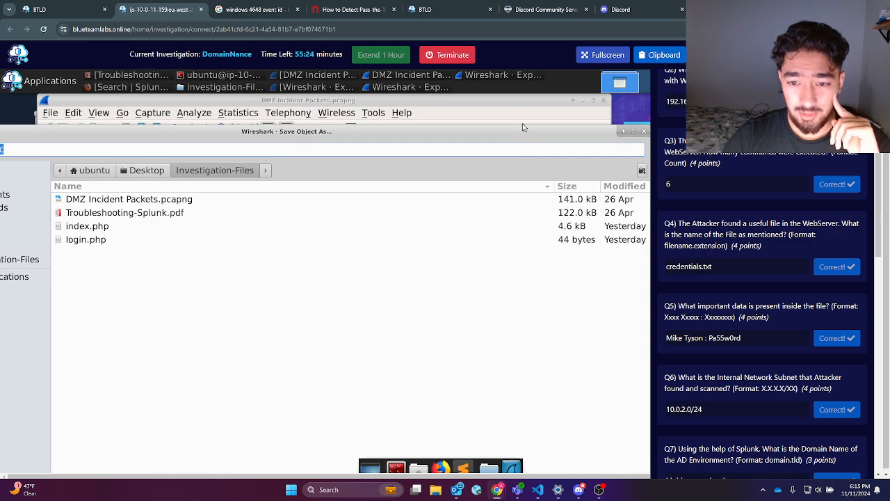
drag(524, 129, 527, 150)
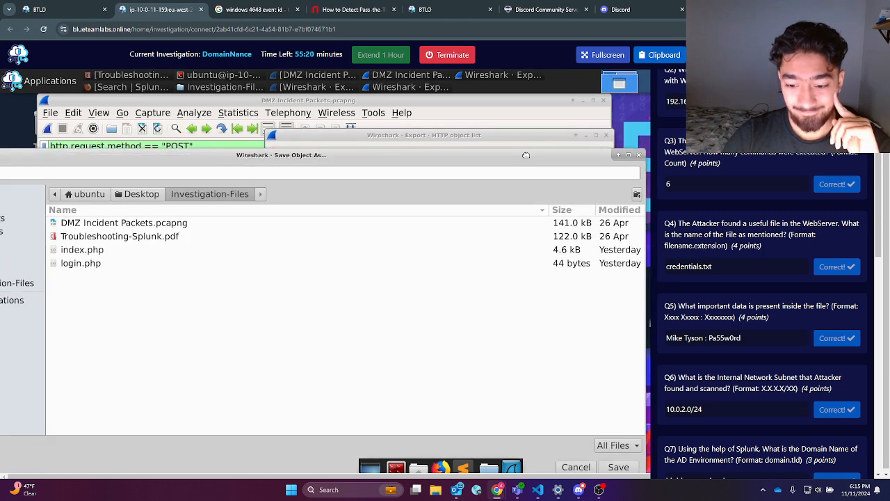
click(622, 467)
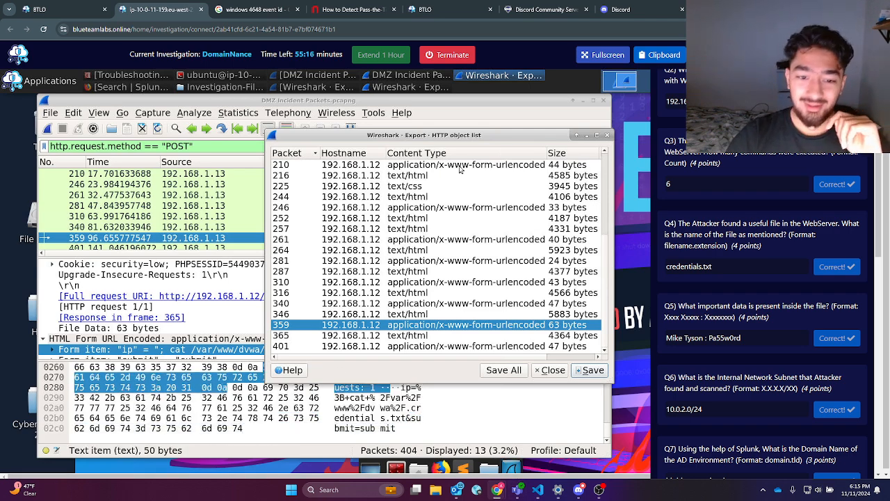
Step: Minimize Wireshark so the file manager is visible
click(575, 113)
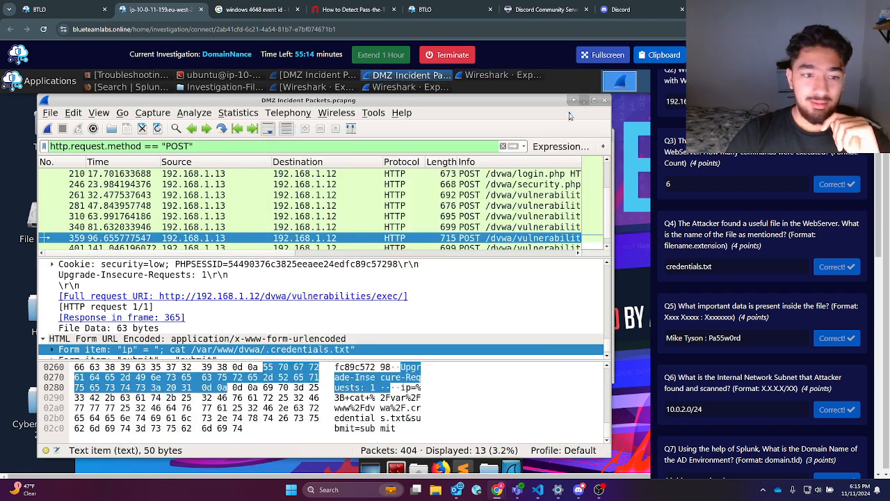
click(573, 100)
click(263, 117)
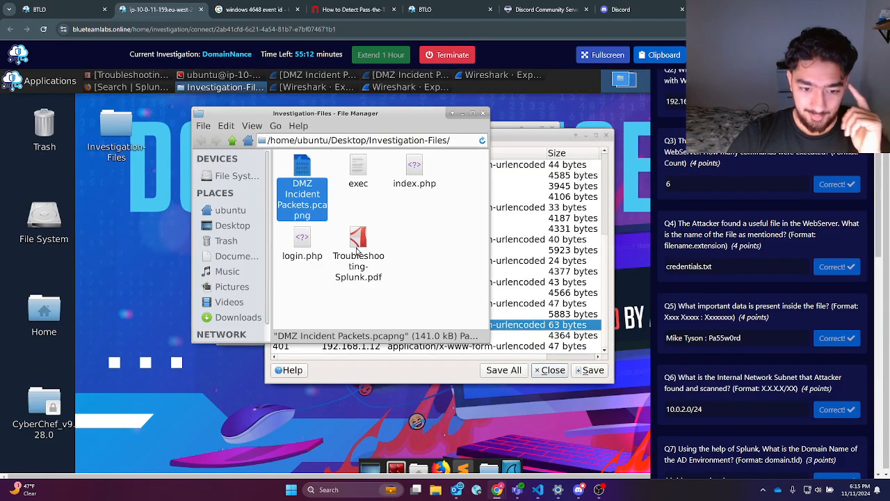
Step: Open the saved exec file, read its contents, and close it
double_click(358, 174)
drag(561, 234, 325, 217)
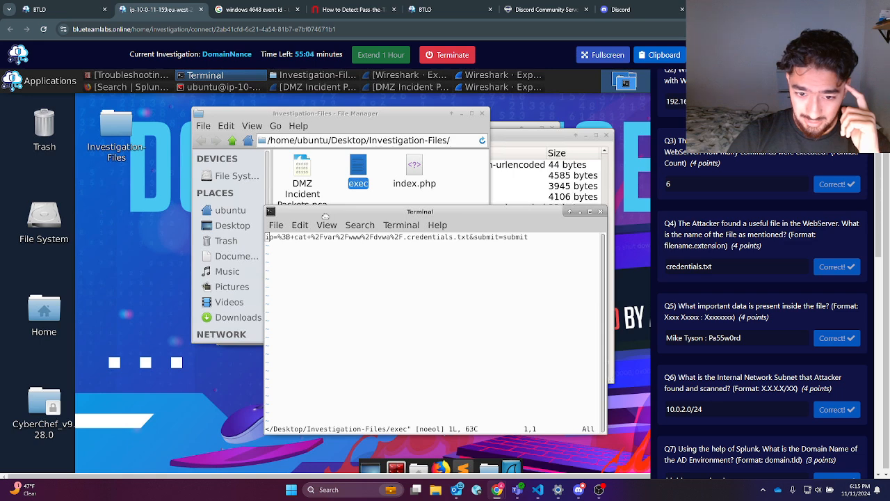
click(601, 211)
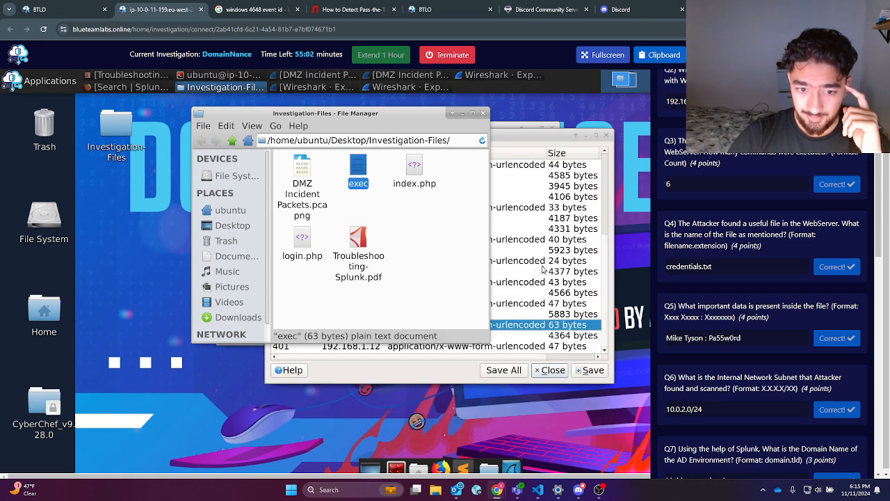
Step: Read index.php's DVWA admin home page, close it, and return to the HTTP object list
click(415, 174)
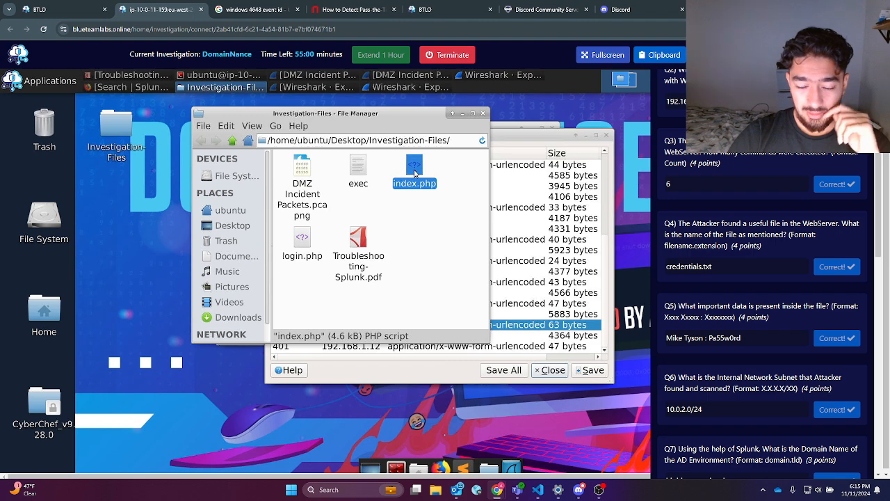
double_click(416, 174)
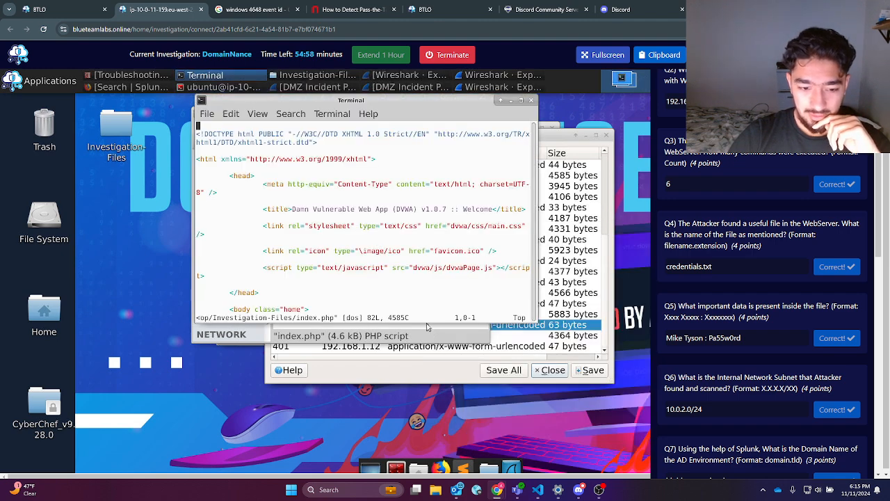
scroll(414, 261, down, 2)
scroll(414, 262, down, 15)
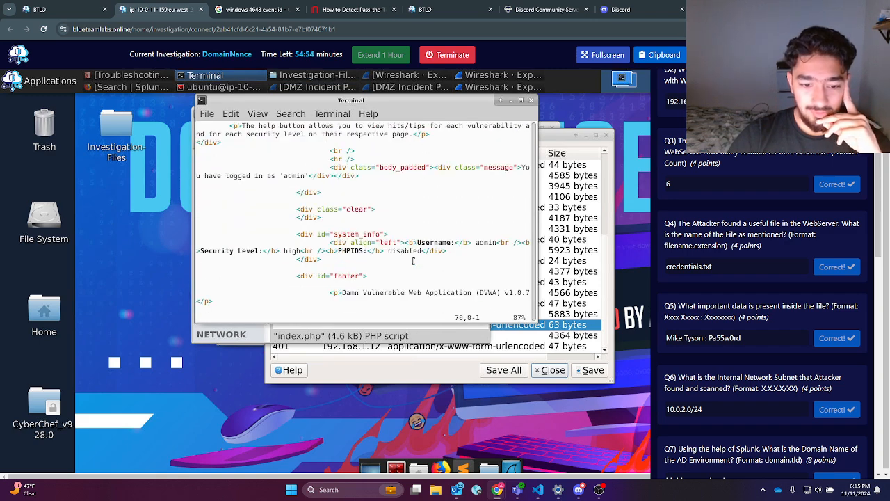
scroll(412, 262, down, 4)
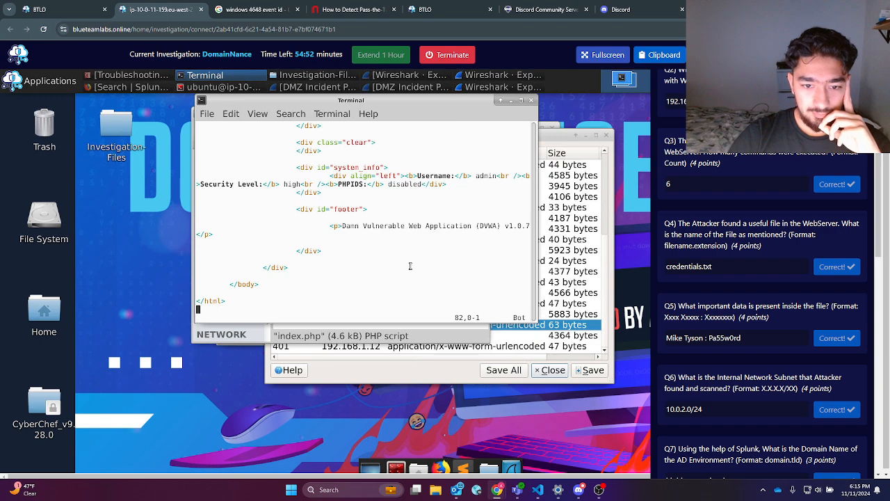
scroll(436, 194, up, 5)
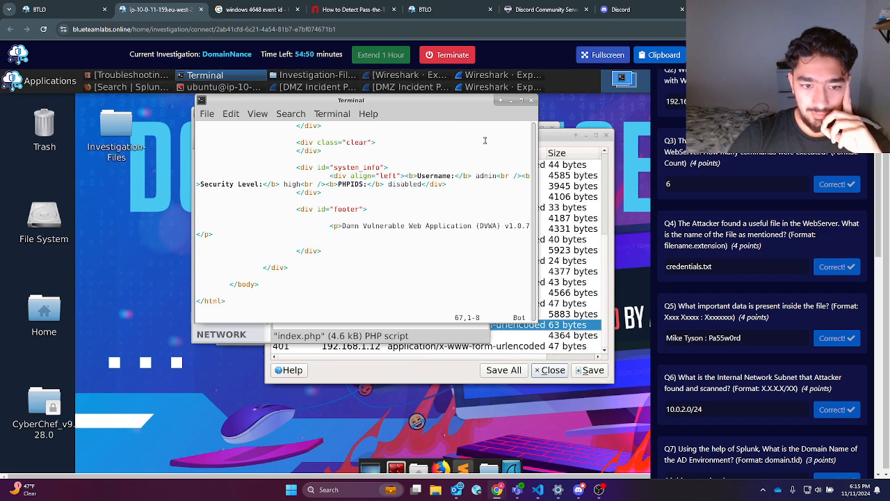
scroll(436, 179, up, 5)
click(530, 100)
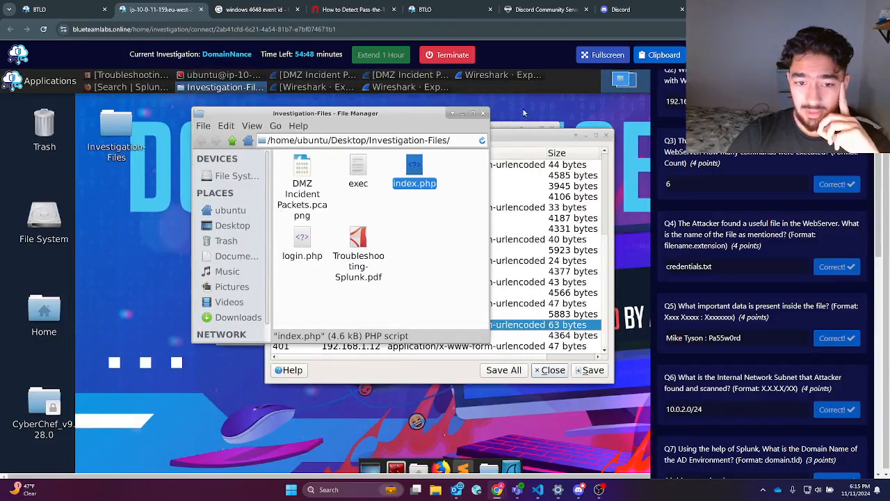
click(541, 327)
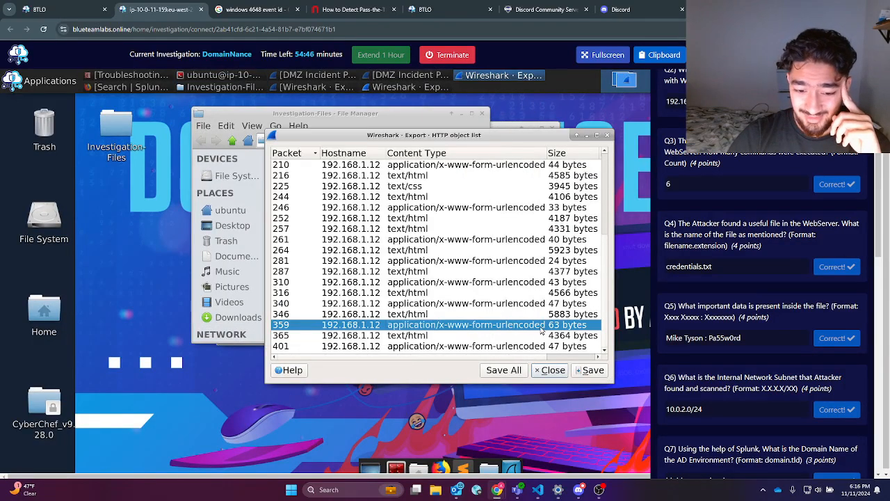
Step: Try saving packet 401's form data over exec, replace it, and dismiss the resulting error
click(504, 346)
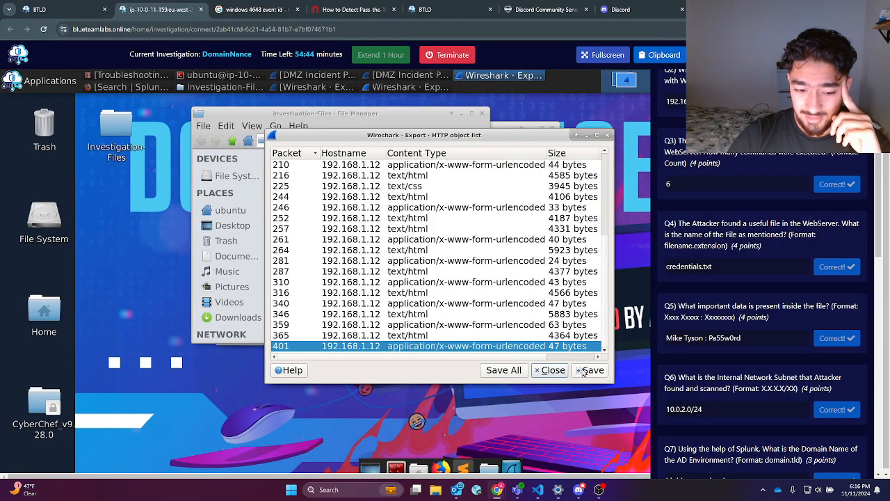
click(593, 370)
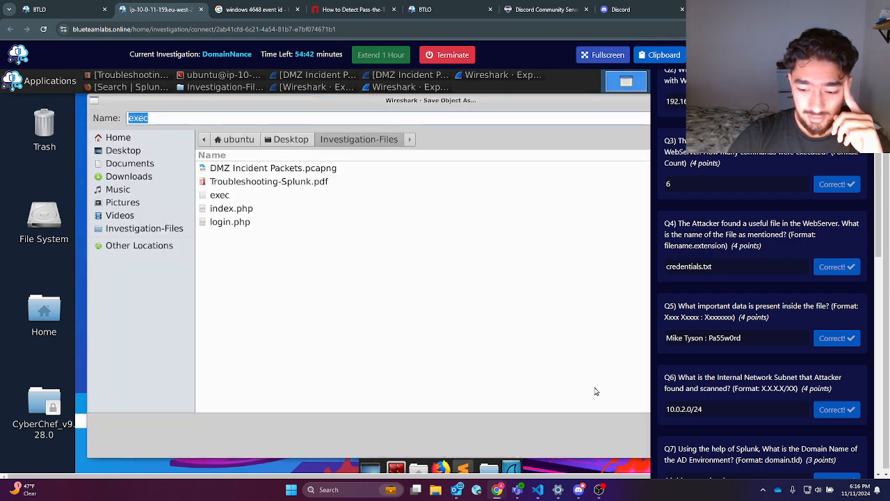
drag(534, 104, 307, 104)
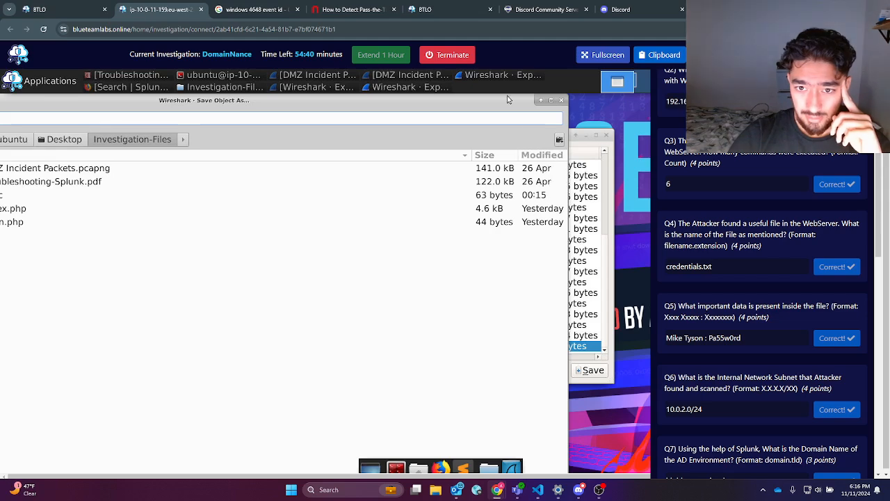
drag(510, 97, 520, 119)
click(612, 472)
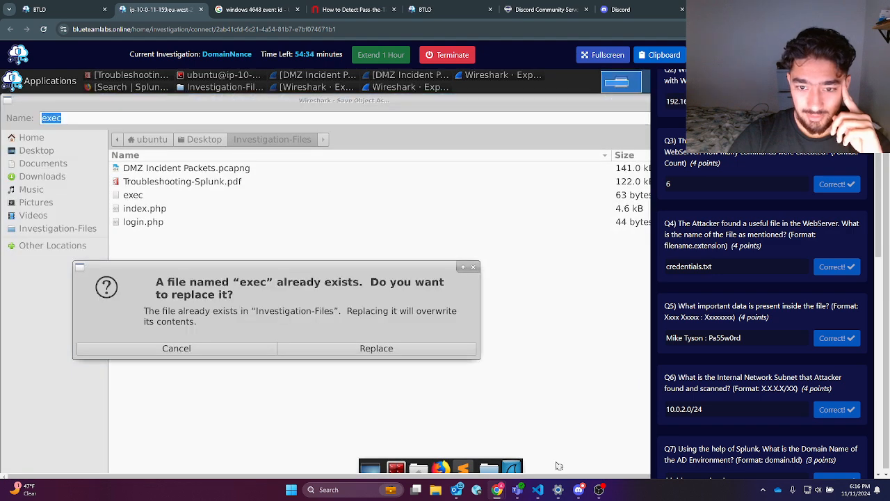
click(320, 350)
click(414, 282)
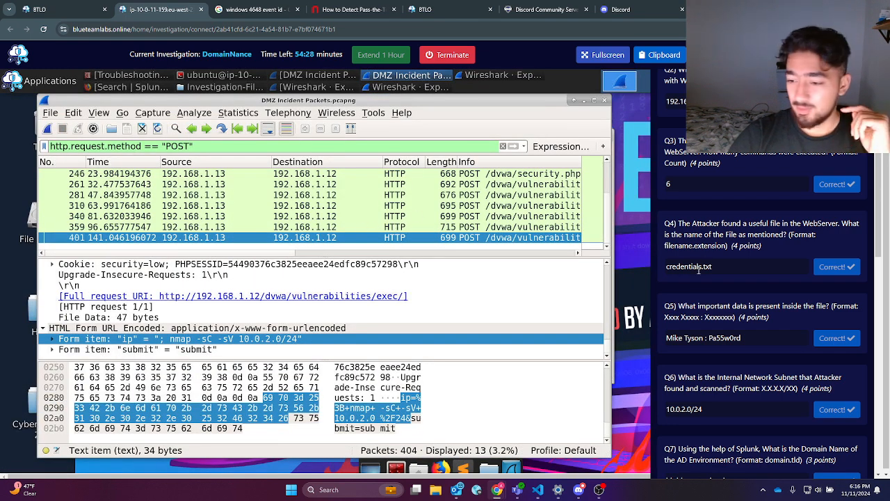
Step: Check packets 340 (ls -la) and 359 (.credentials.txt) for Q4/Q5, then clear the POST filter
drag(718, 266, 666, 264)
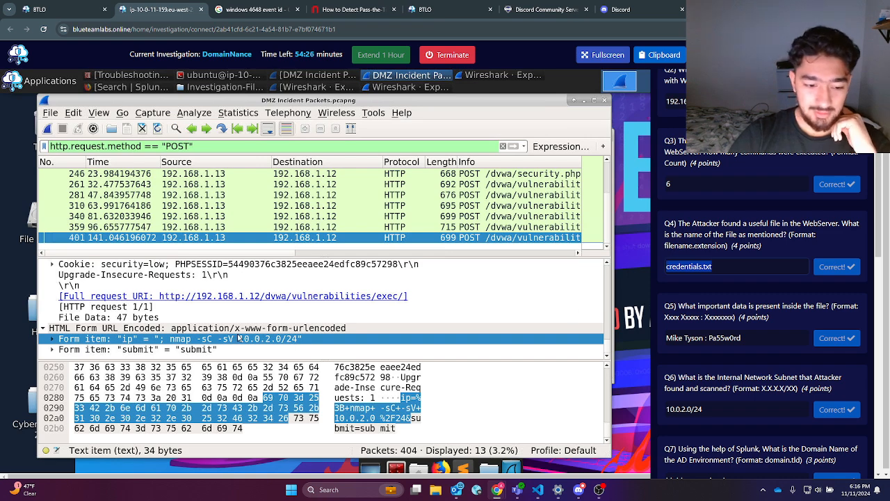
triple_click(756, 318)
click(508, 217)
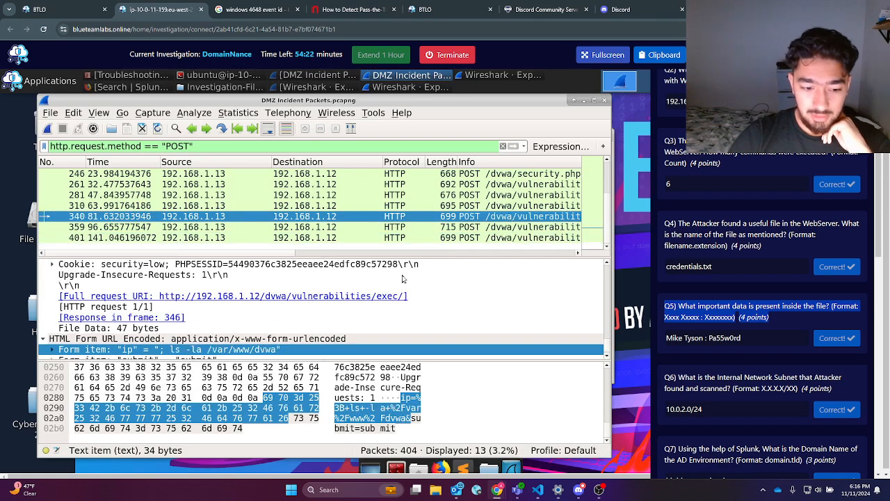
scroll(442, 264, down, 1)
click(422, 228)
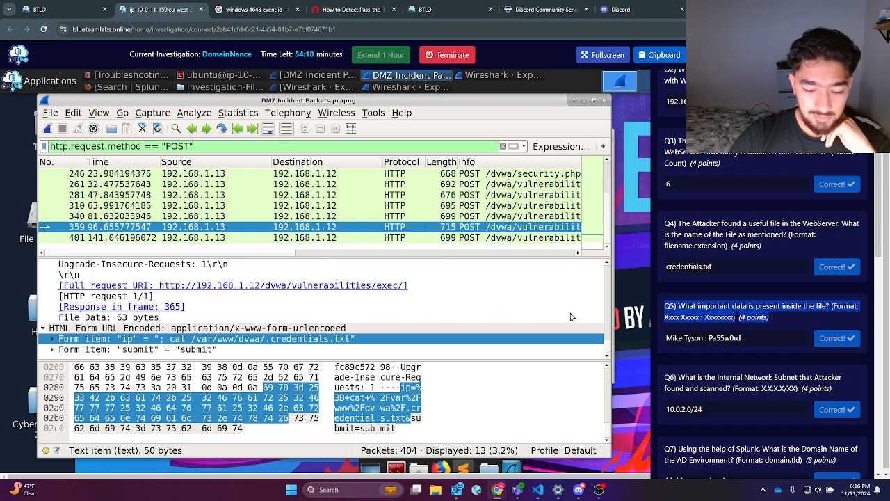
scroll(729, 302, down, 1)
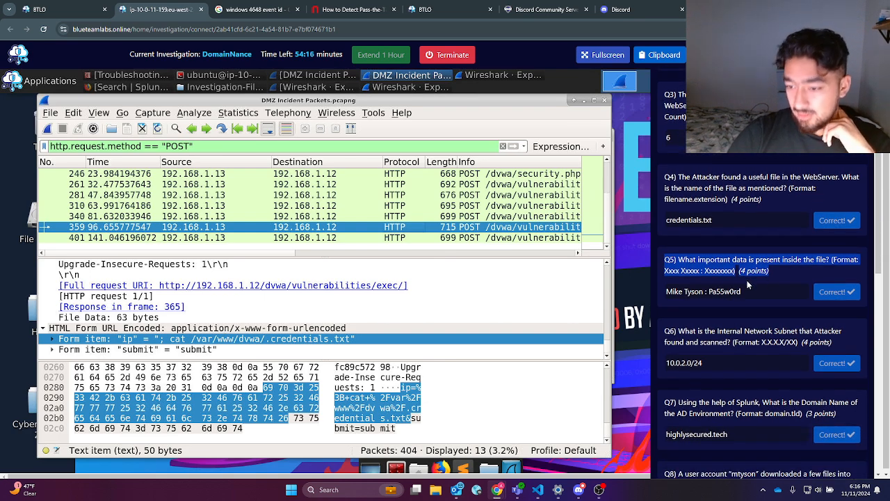
drag(743, 291, 668, 291)
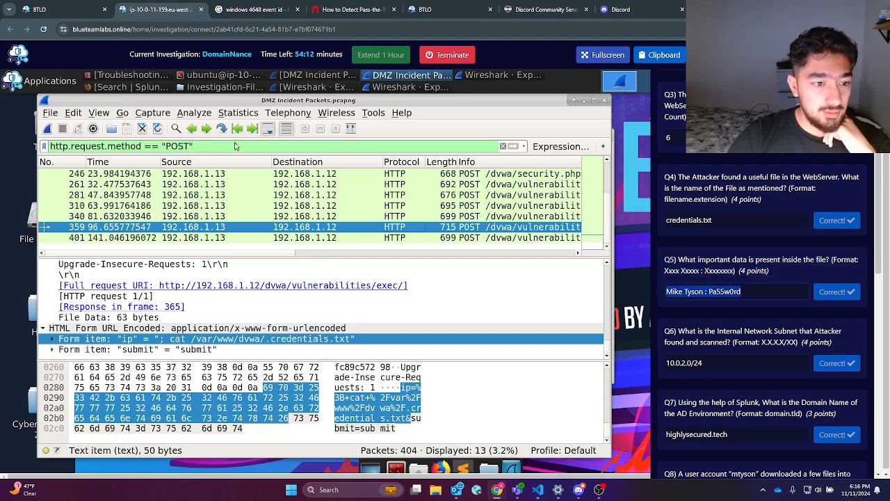
click(503, 146)
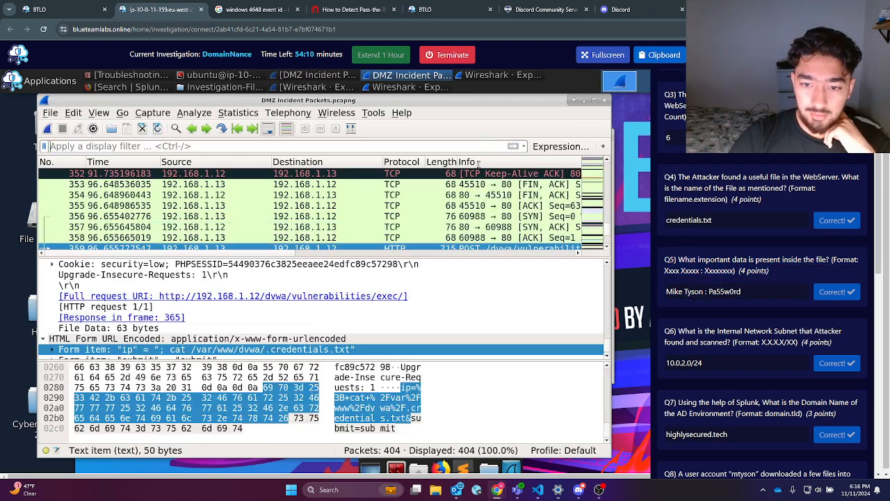
Step: Browse the packets around frame 359, checking frames 363, 360, 366 and 364
scroll(306, 202, down, 3)
click(301, 195)
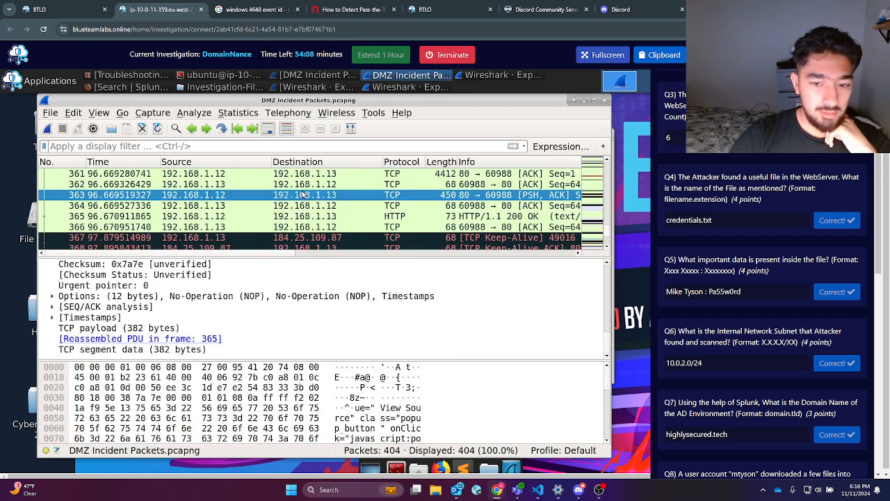
scroll(383, 208, up, 2)
click(460, 217)
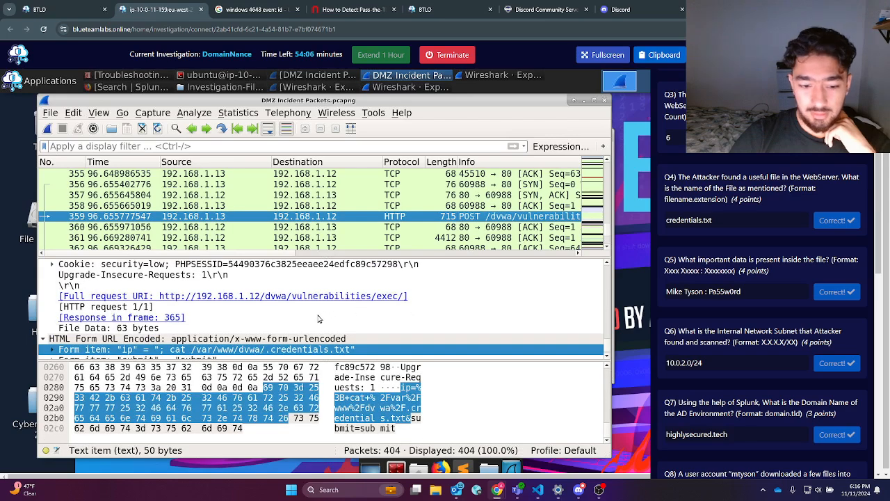
scroll(255, 324, down, 1)
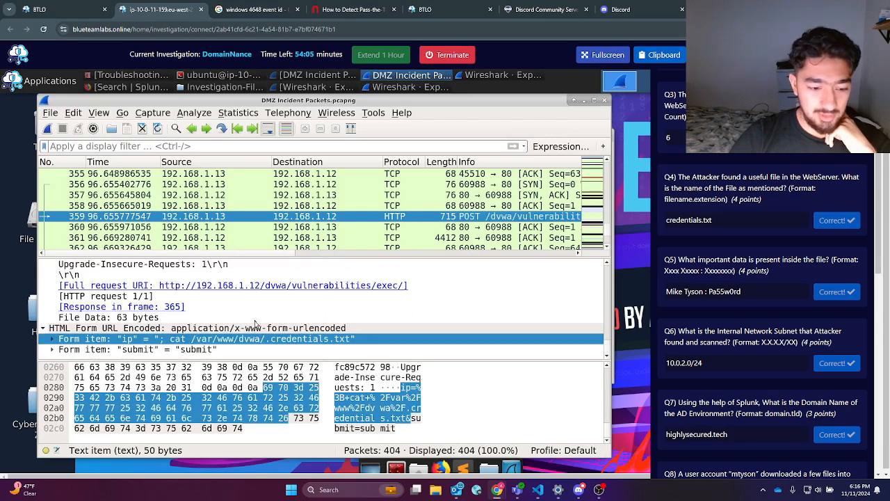
click(490, 228)
scroll(484, 242, down, 2)
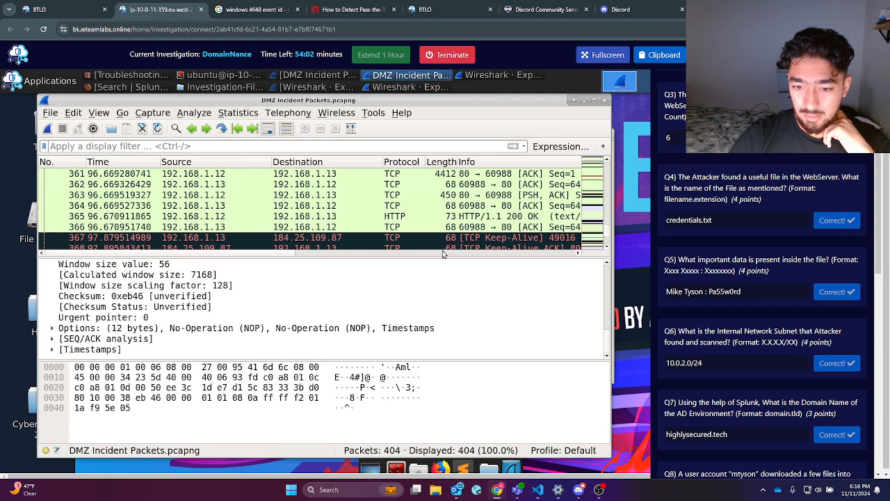
scroll(452, 255, right, 5)
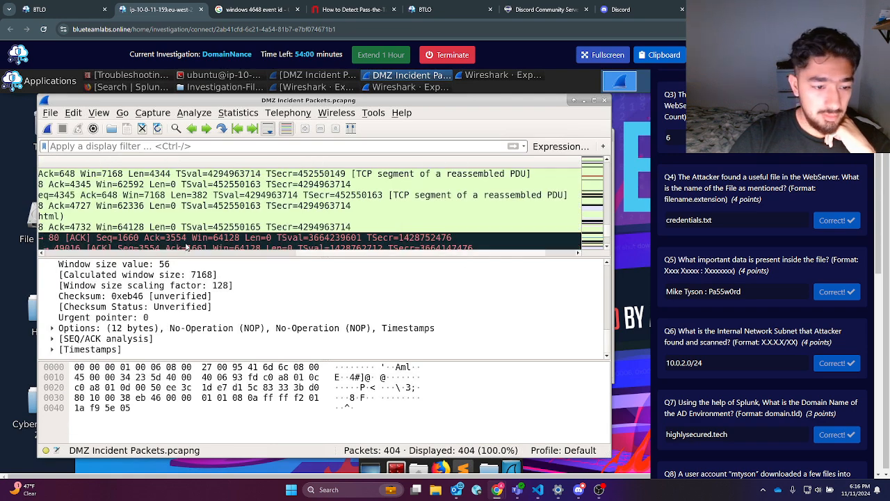
scroll(281, 256, left, 5)
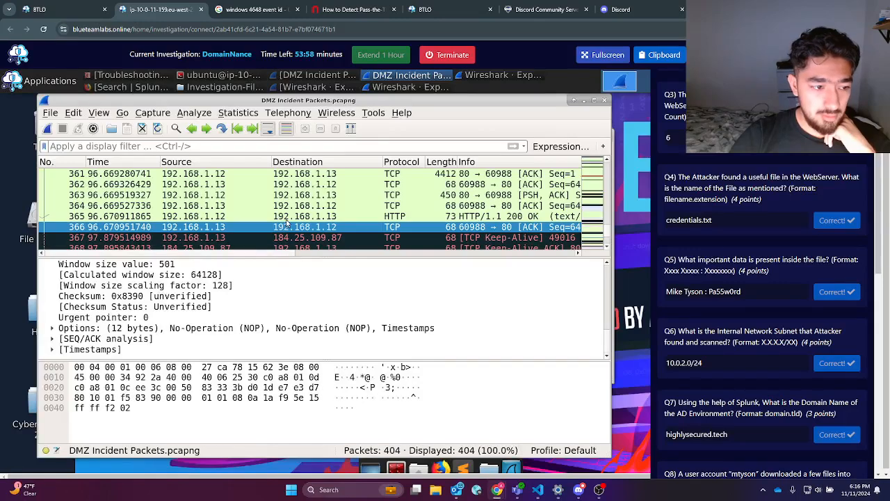
click(285, 226)
click(297, 205)
Step: Find the leaked credentials line in response packet 365's HTML body for the Q5 answer
click(481, 217)
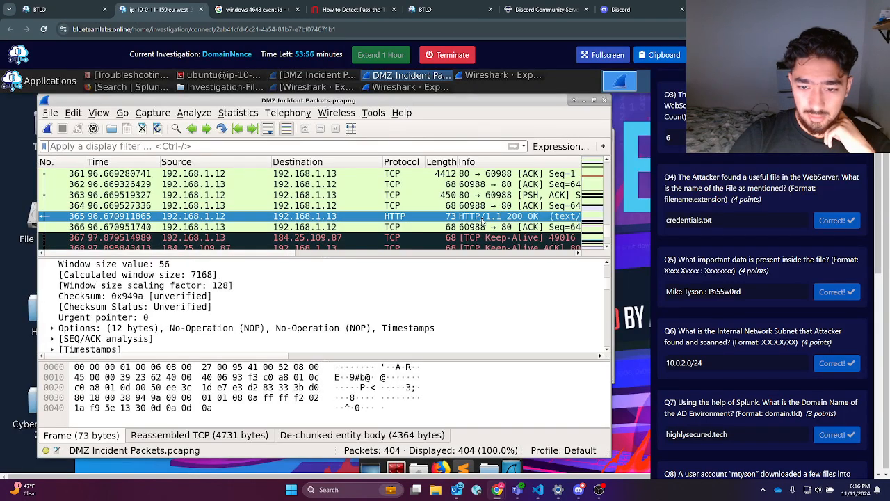
scroll(252, 335, down, 15)
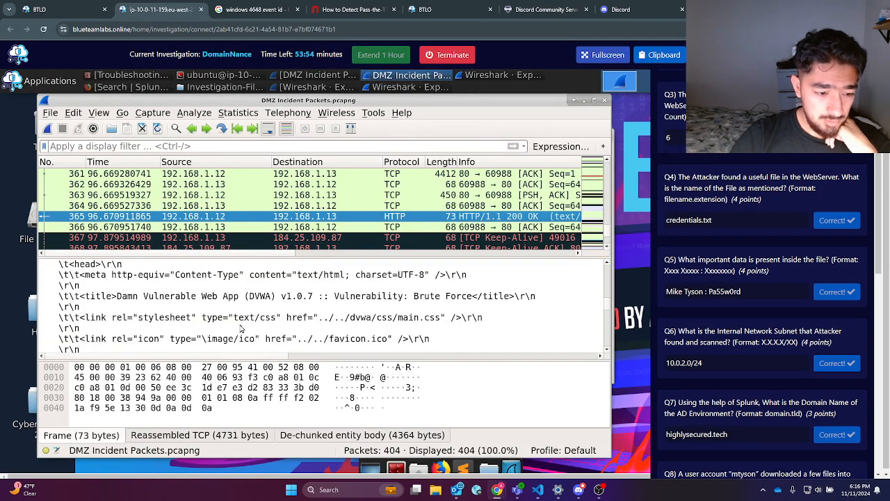
scroll(243, 327, up, 2)
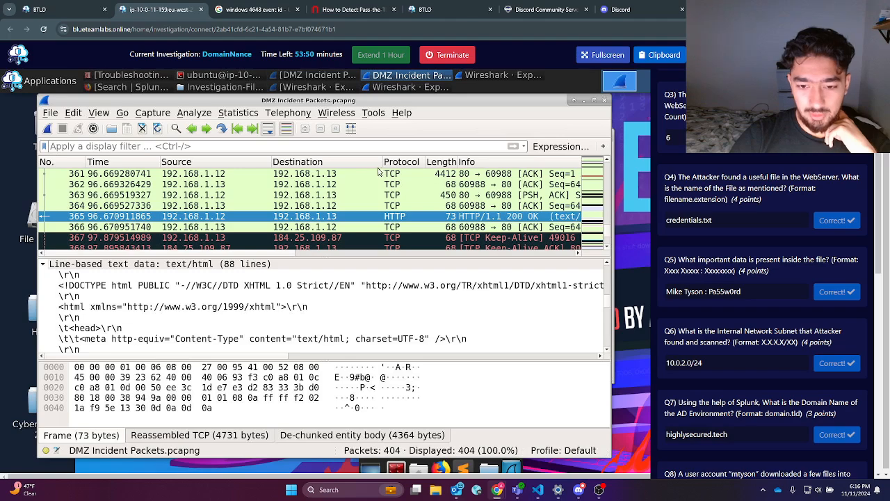
scroll(209, 300, down, 6)
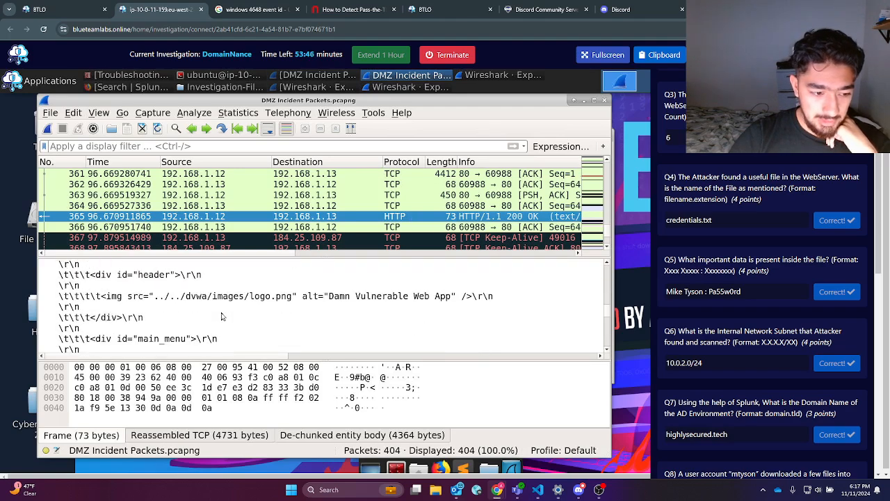
scroll(221, 316, down, 5)
scroll(221, 316, down, 5)
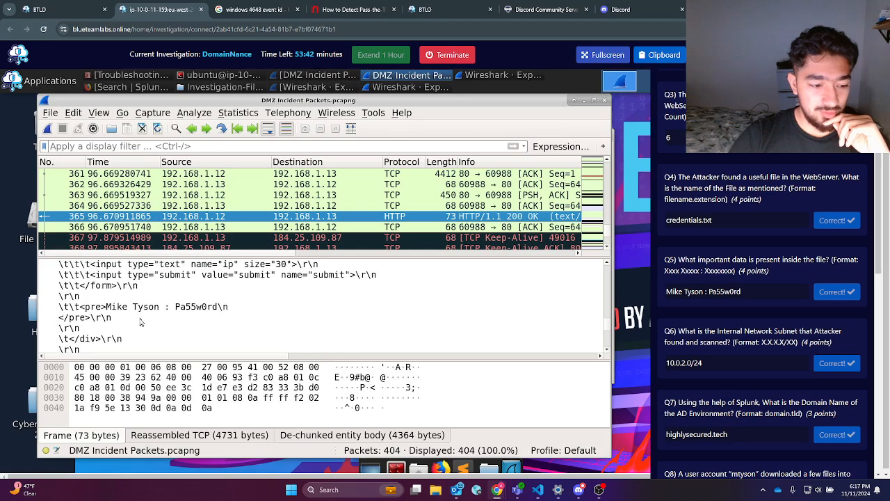
click(109, 307)
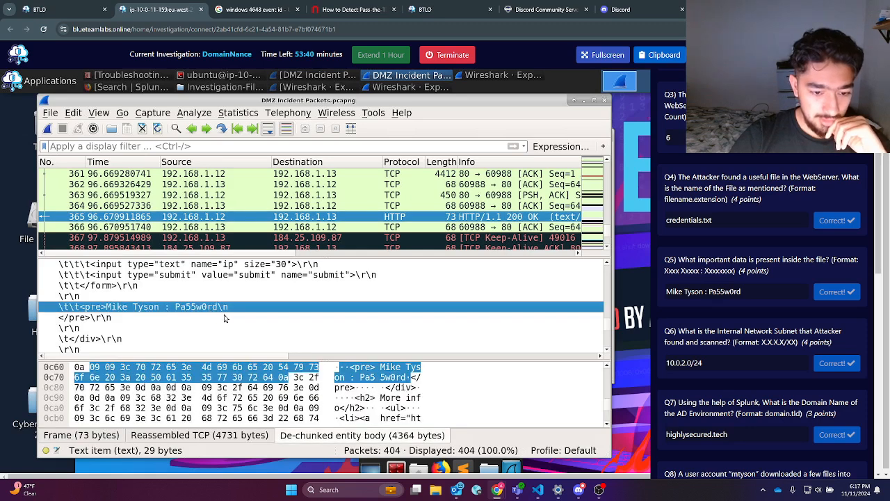
triple_click(713, 292)
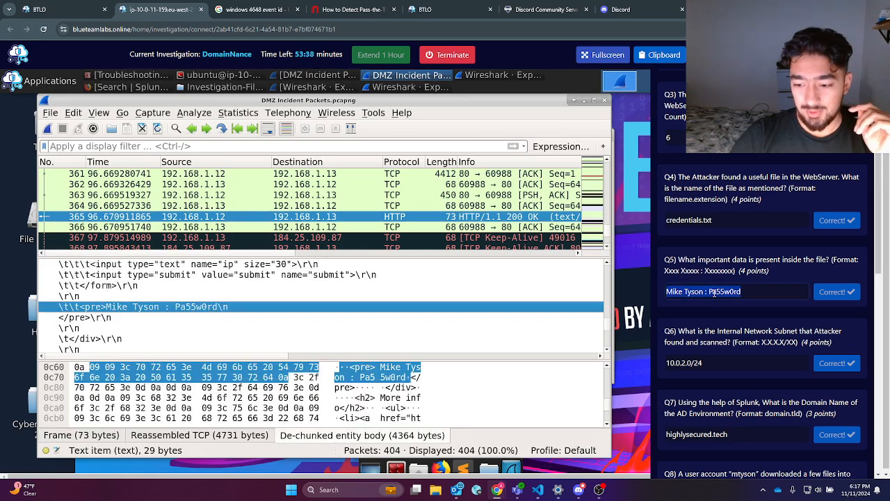
triple_click(728, 338)
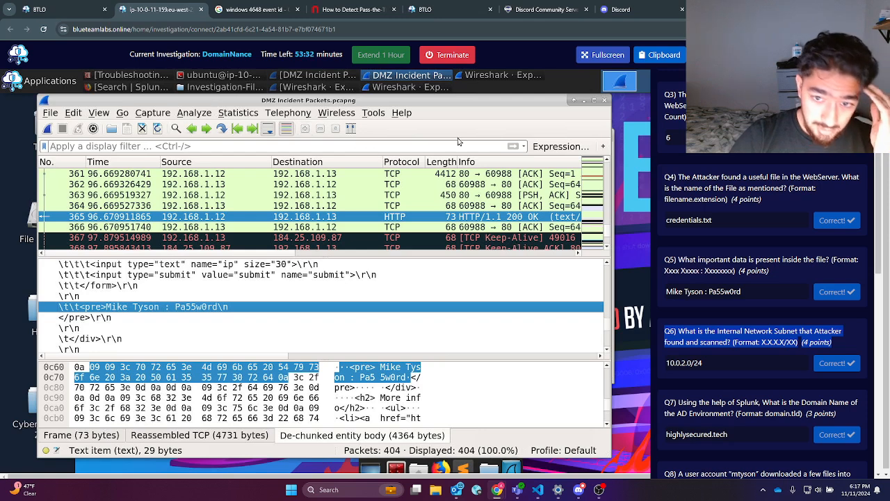
Step: Reapply the http.request.method == "POST" filter and expand packet 401's exec request details
click(524, 146)
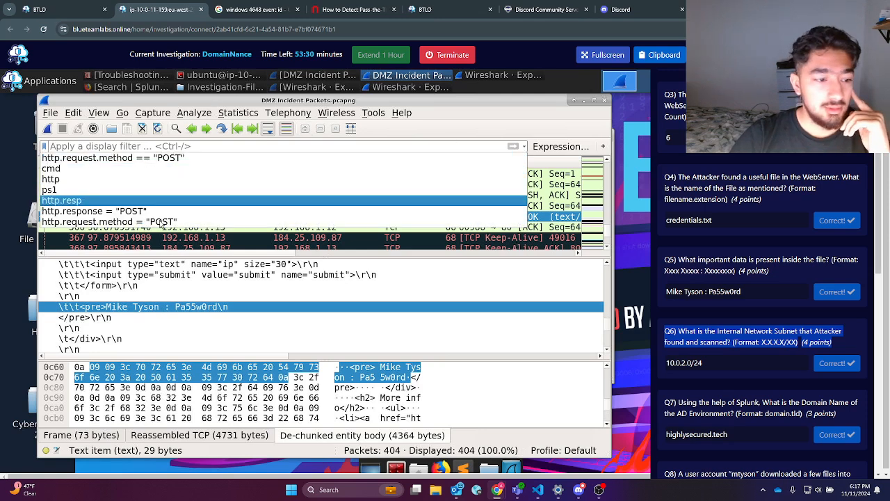
click(187, 159)
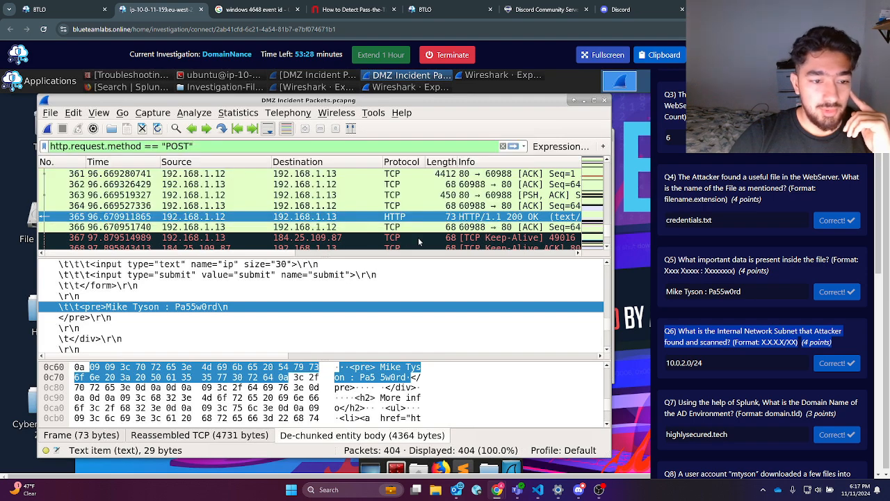
click(513, 146)
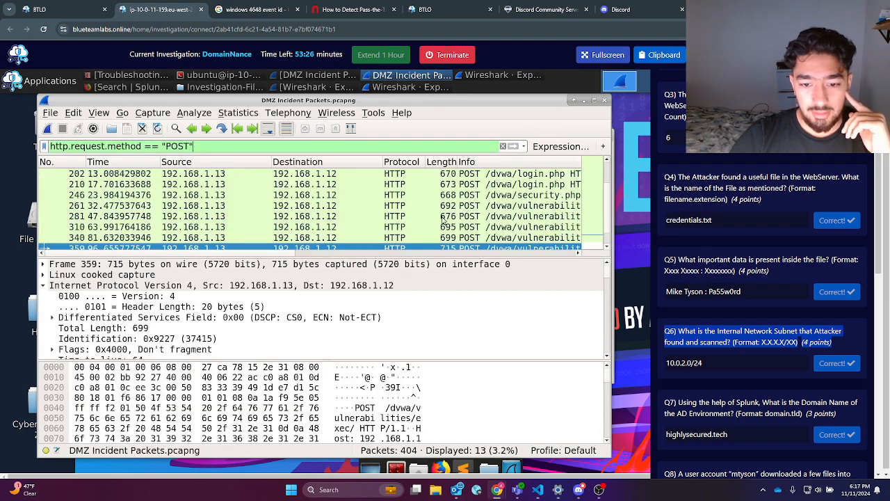
scroll(445, 247, down, 1)
click(457, 238)
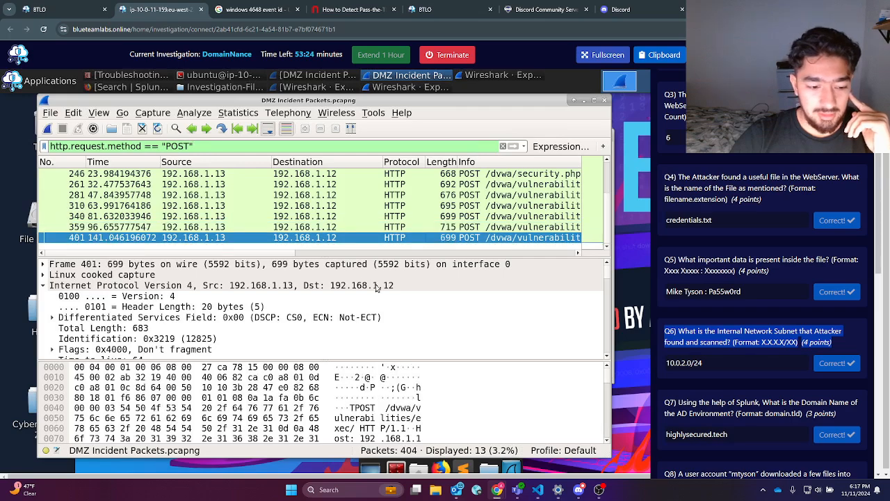
scroll(375, 287, down, 12)
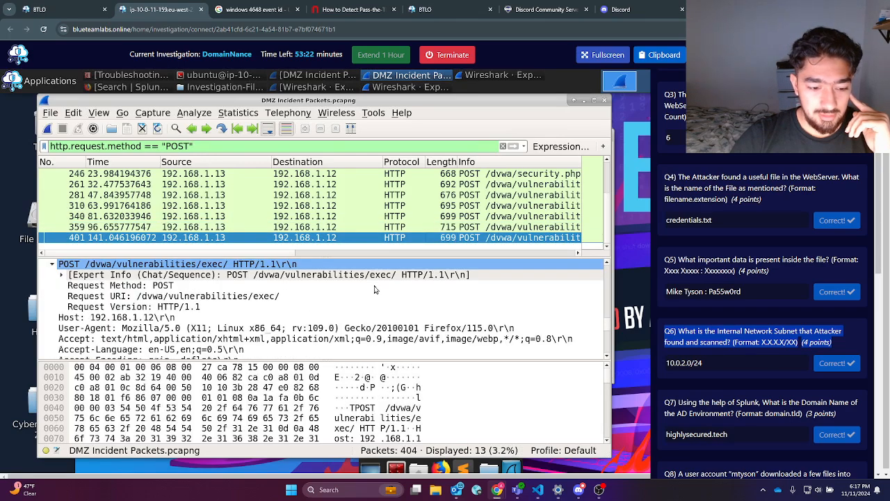
scroll(374, 288, down, 3)
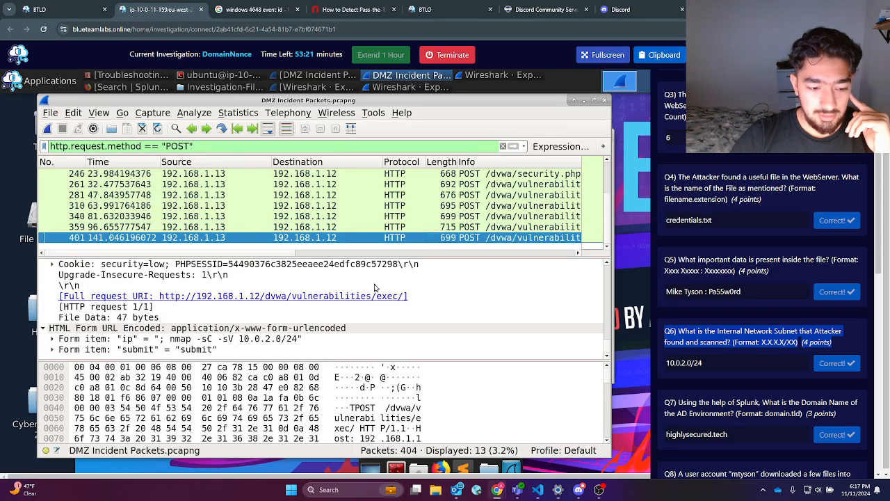
Step: Note packet 401's nmap form item, close Wireshark, and return to the Splunk search
click(242, 340)
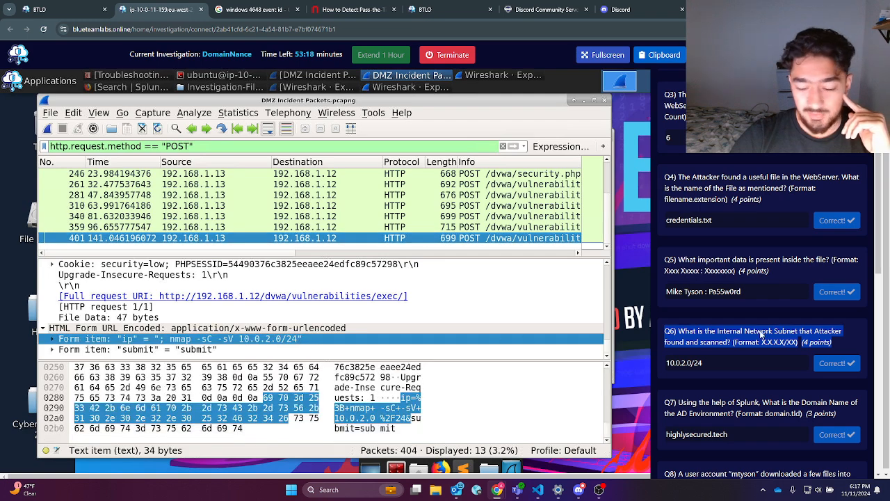
drag(717, 362, 665, 363)
scroll(727, 369, down, 2)
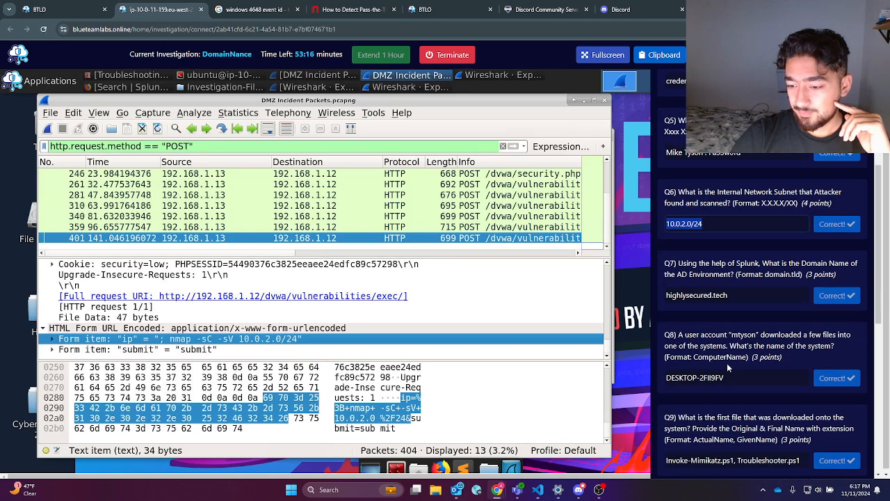
click(606, 101)
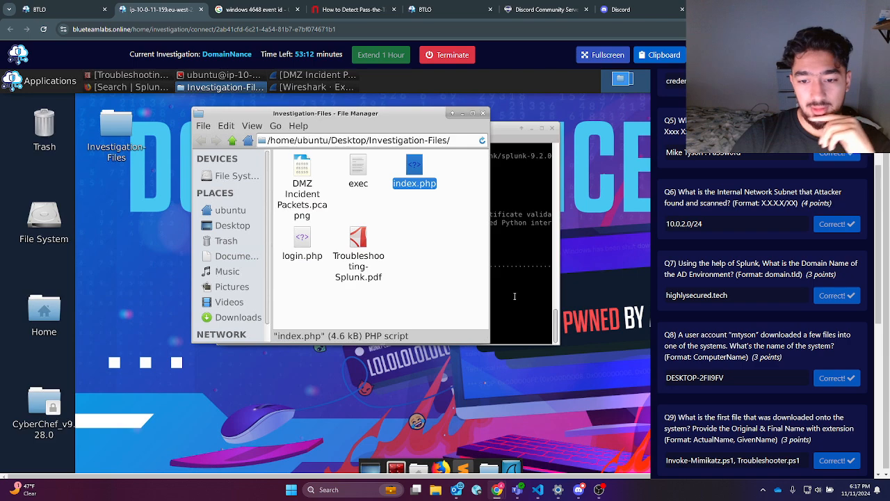
click(517, 278)
drag(736, 268, 779, 266)
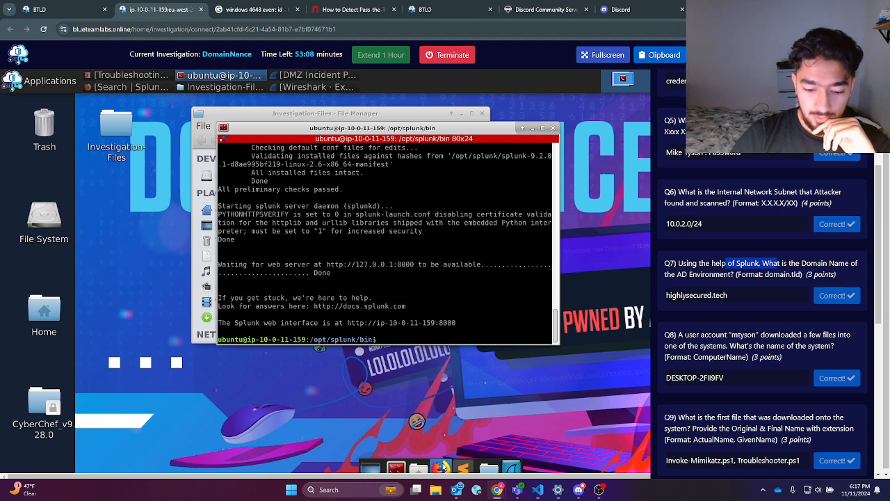
click(133, 87)
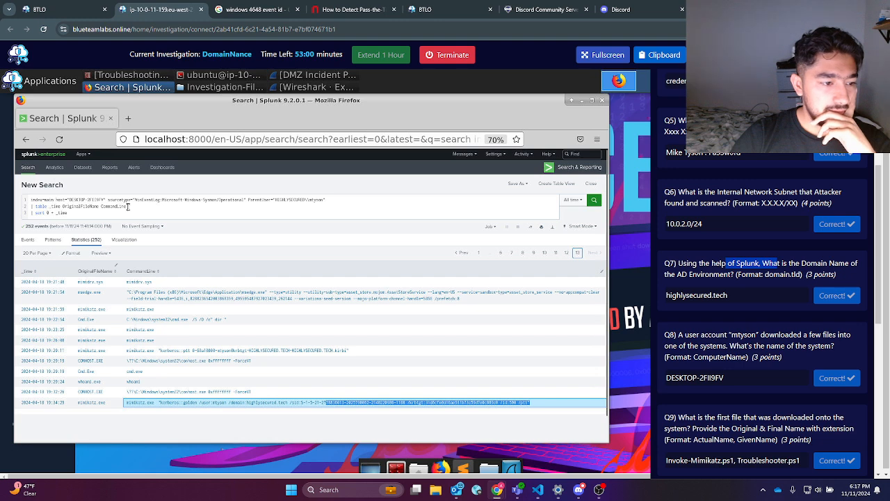
Step: Reduce the query to index=main and filter on Account_Domain=HIGHLYSECURED from the sidebar
drag(54, 200, 169, 214)
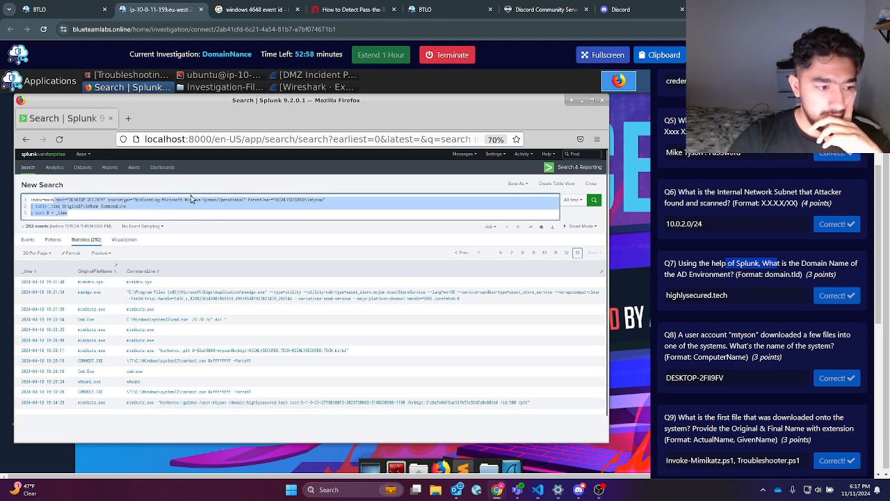
key(BackSpace)
key(Return)
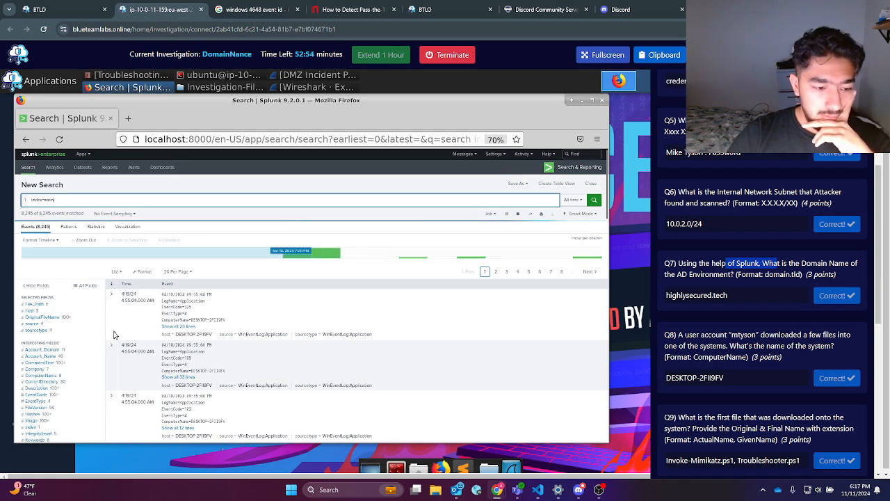
scroll(80, 341, down, 1)
scroll(79, 342, down, 1)
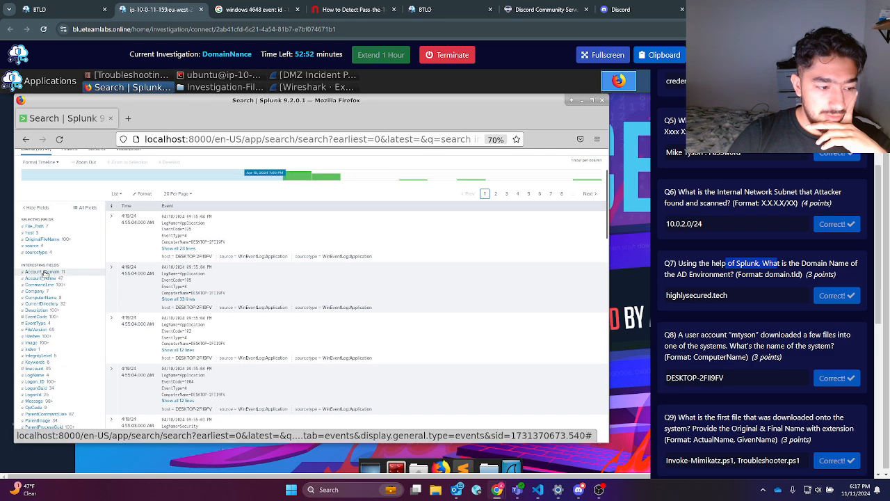
click(42, 271)
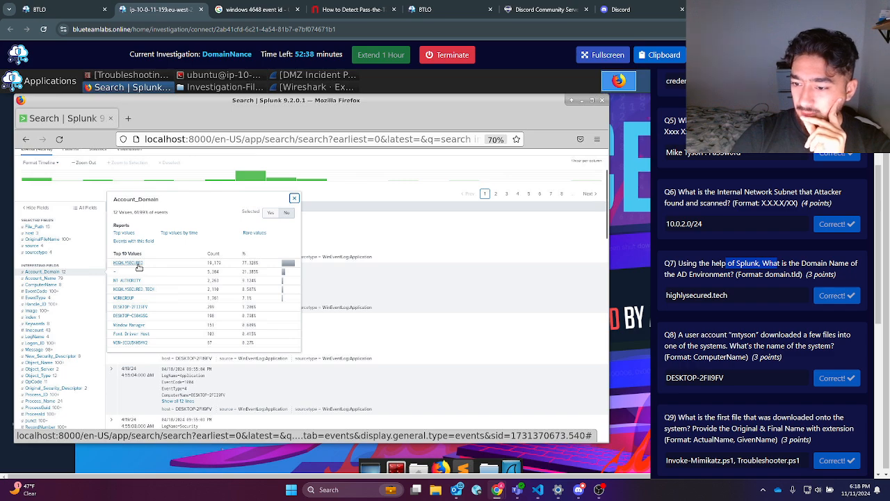
click(138, 266)
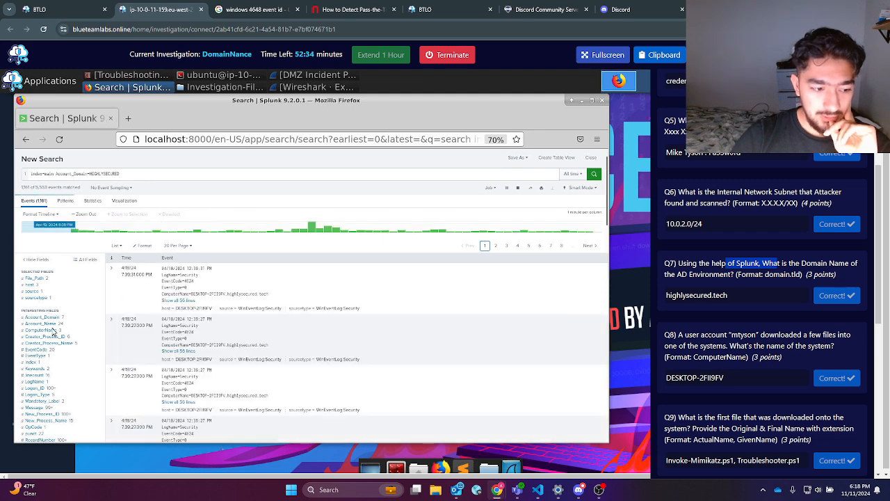
Step: Expand the first event and confirm its ComputerName contains highlysecured.tech for Q7
click(52, 324)
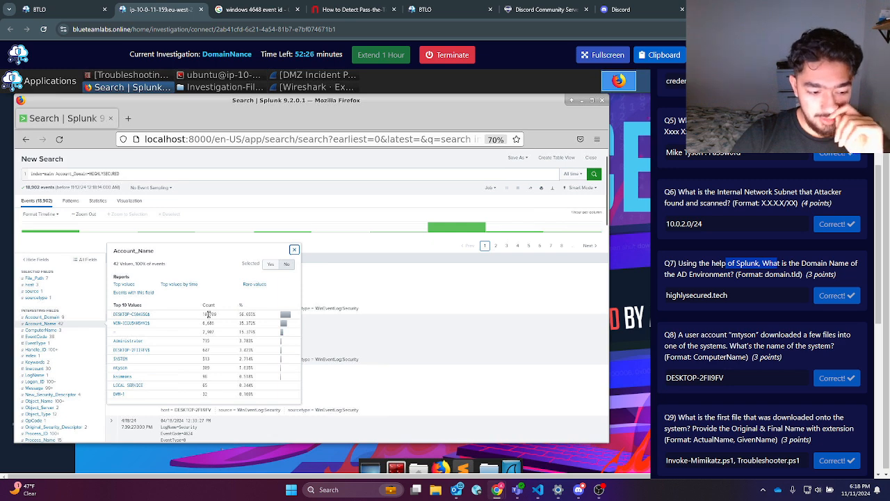
click(294, 249)
drag(751, 295, 621, 296)
scroll(716, 327, down, 1)
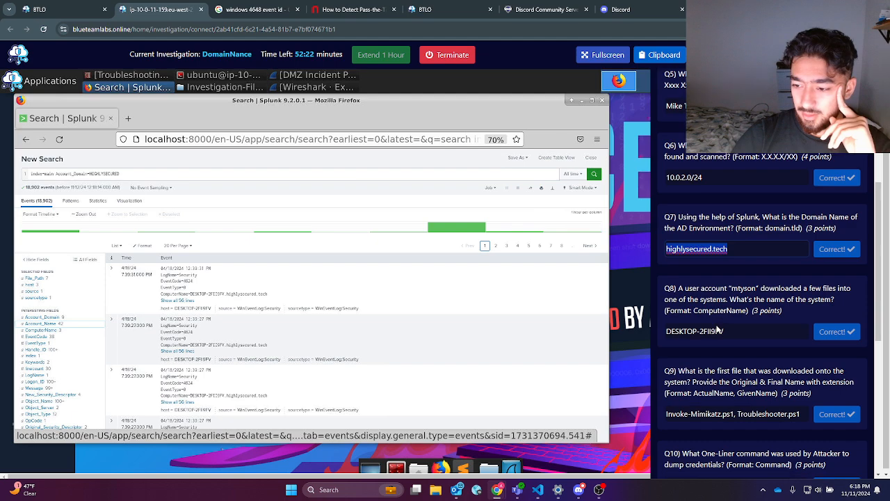
click(114, 286)
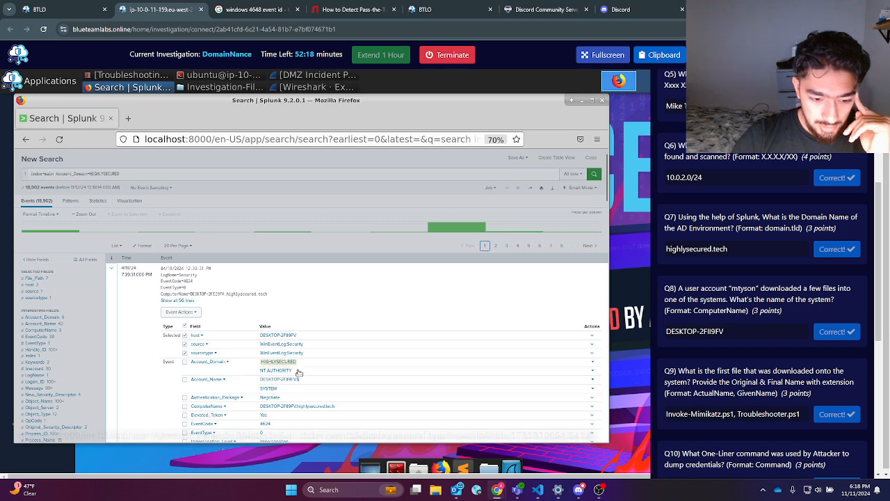
scroll(300, 379, down, 1)
scroll(300, 369, down, 1)
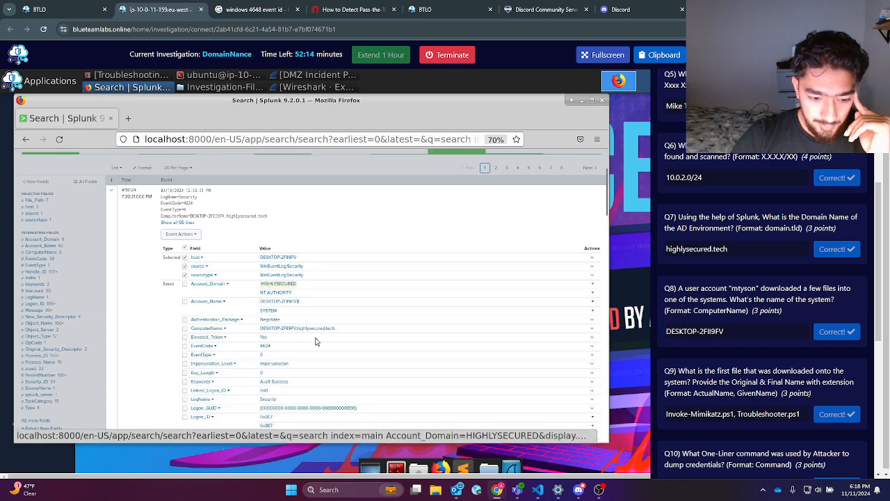
drag(341, 333, 297, 333)
Step: Collapse the event and filter Account_Name to the suspect account, giving 309 events
scroll(317, 370, down, 3)
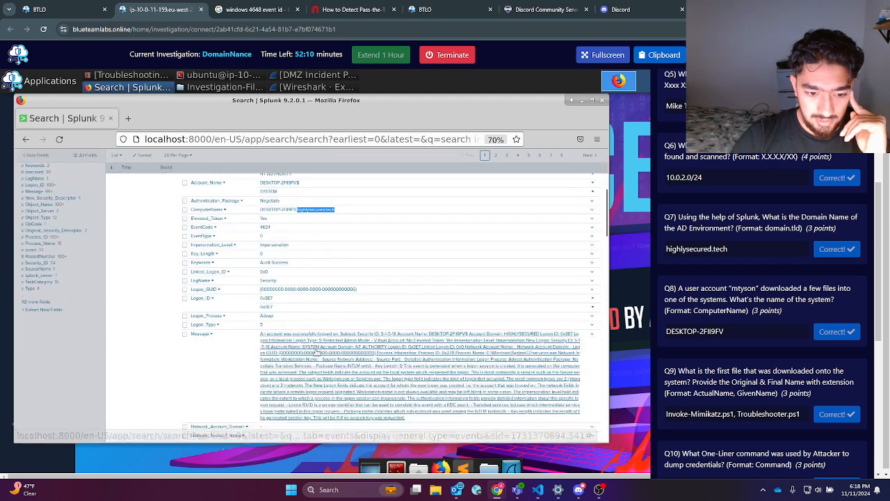
double_click(737, 252)
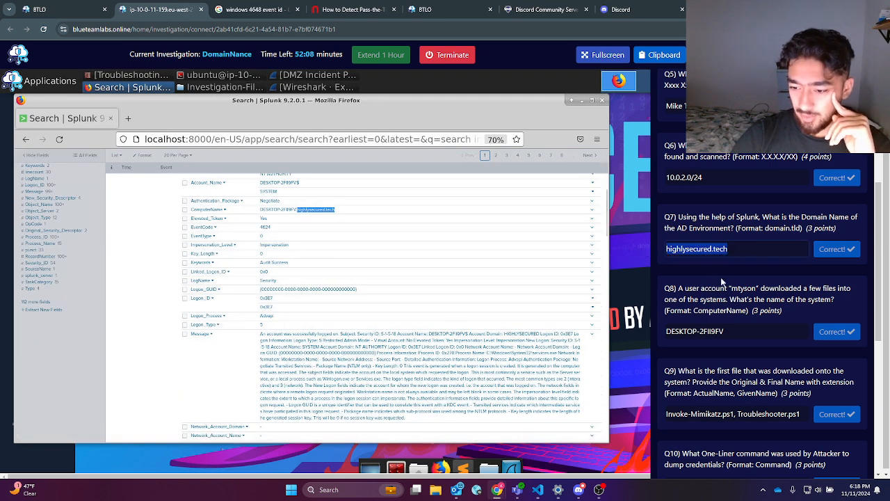
scroll(731, 322, down, 1)
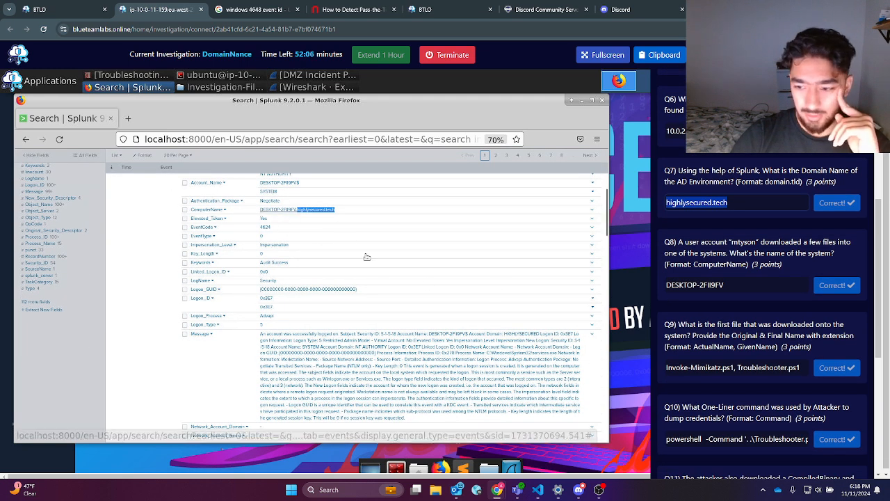
scroll(244, 222, up, 3)
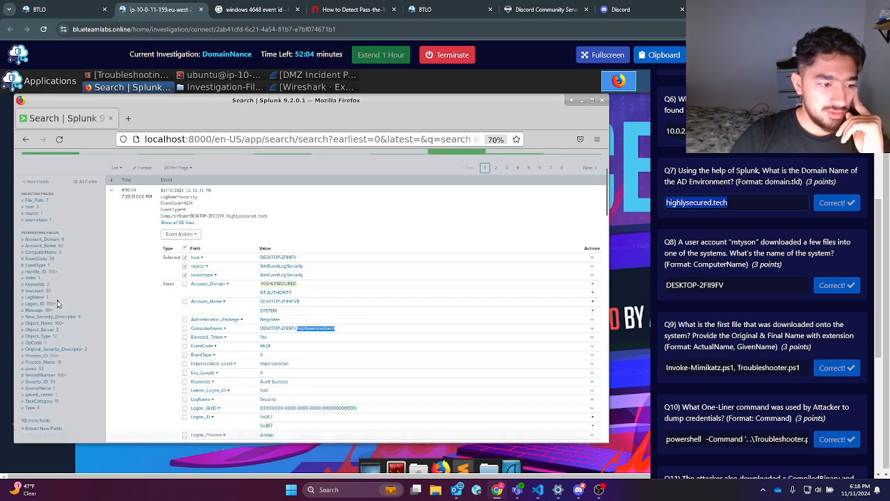
click(54, 247)
click(46, 249)
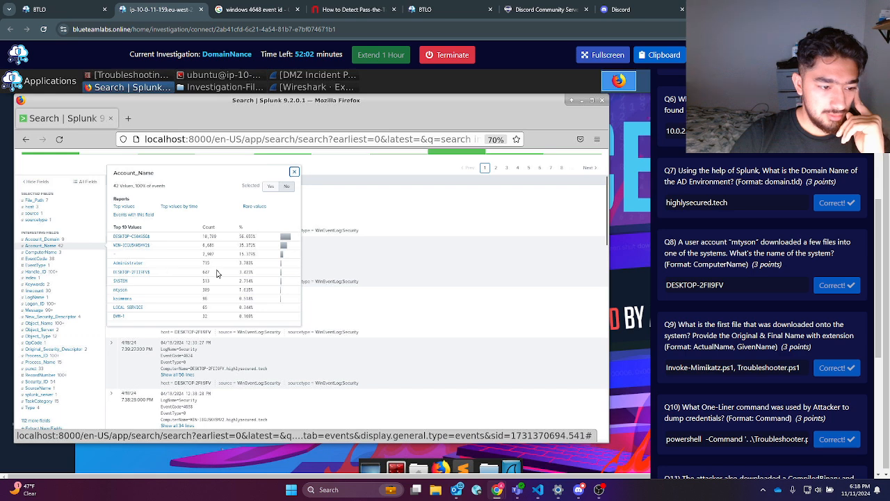
click(123, 287)
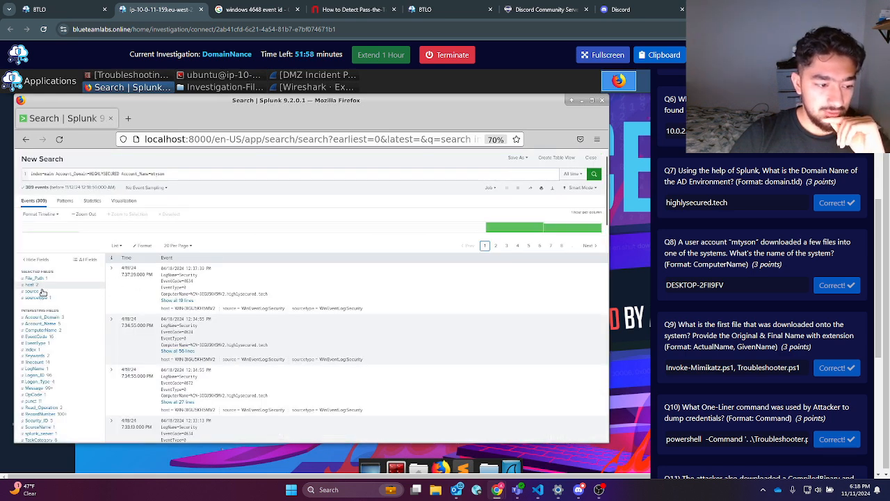
click(49, 331)
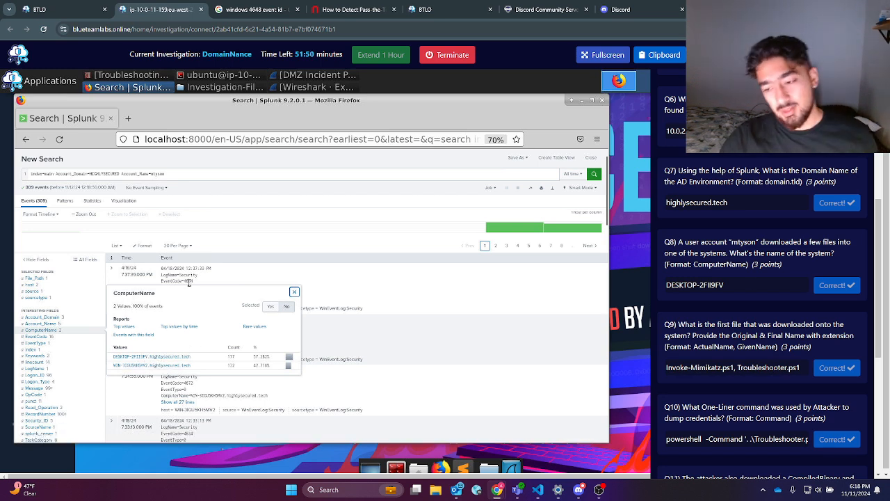
triple_click(696, 285)
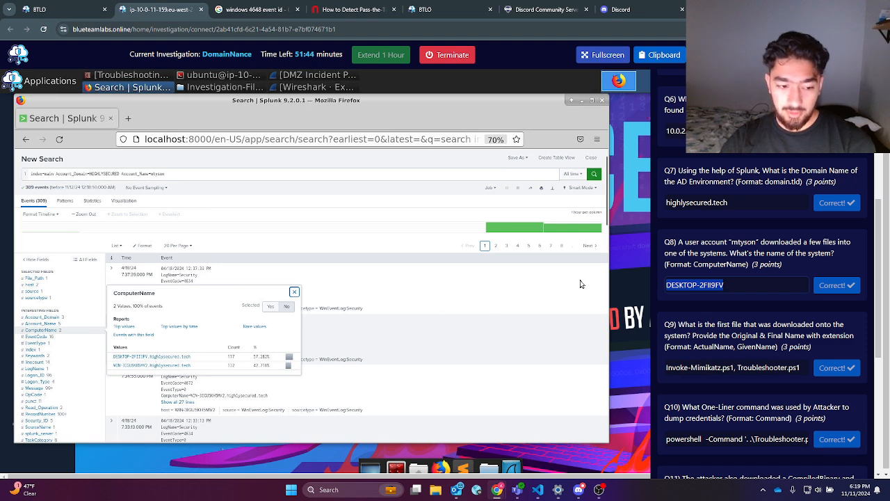
scroll(674, 292, down, 3)
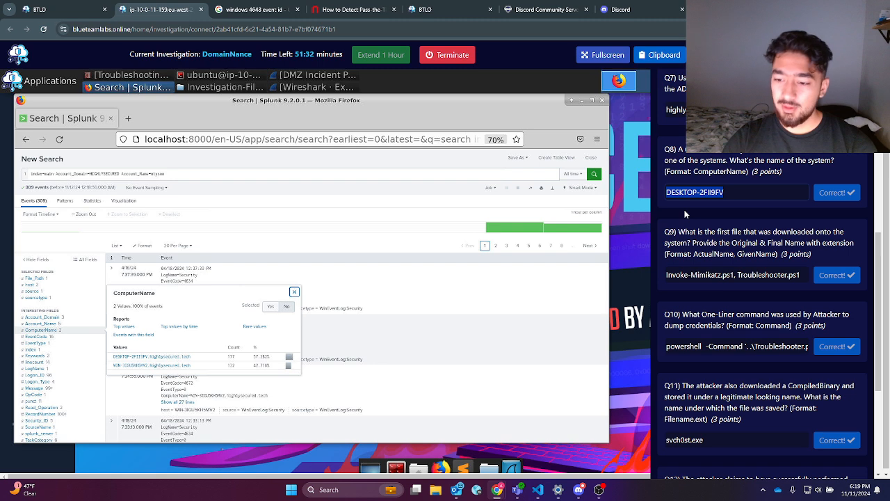
triple_click(724, 242)
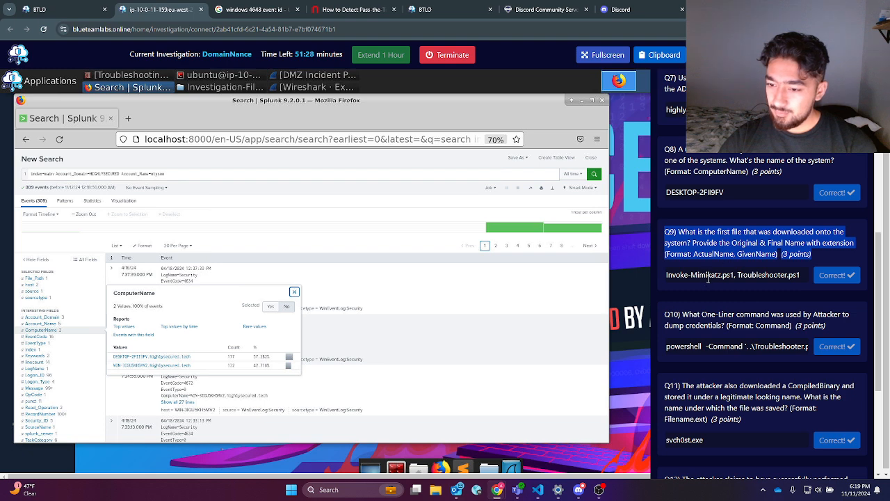
click(677, 231)
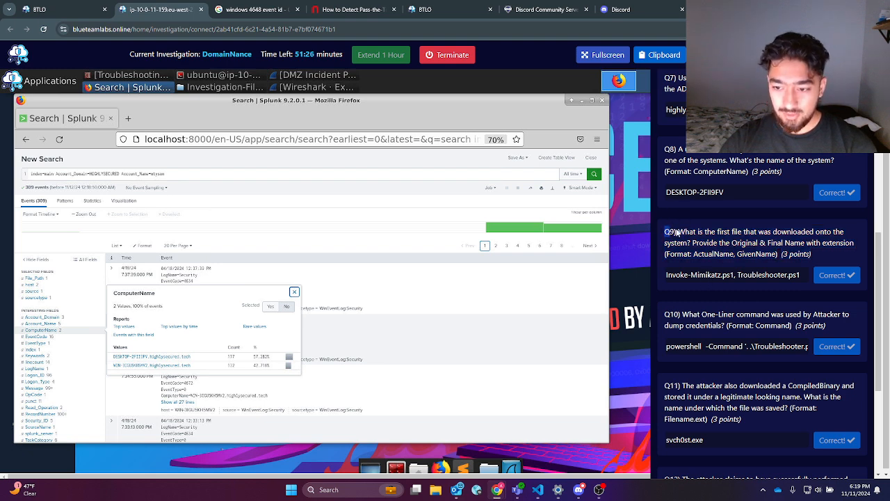
drag(668, 229, 807, 256)
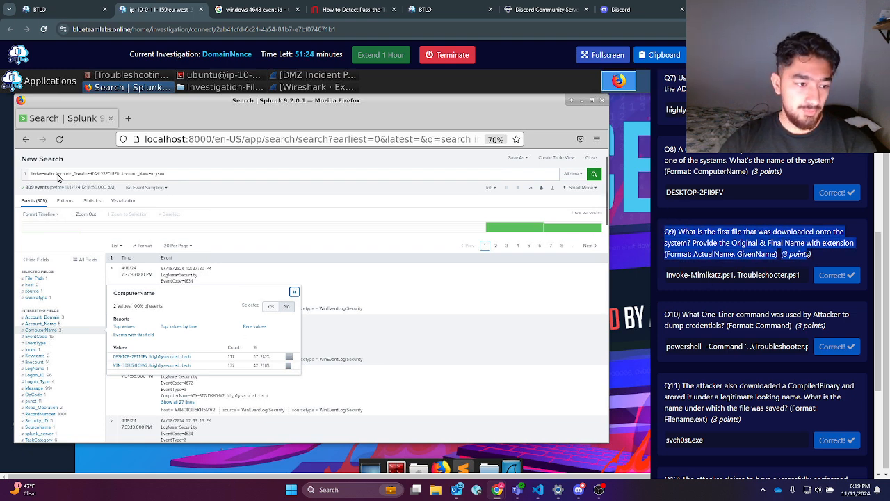
drag(55, 175, 188, 171)
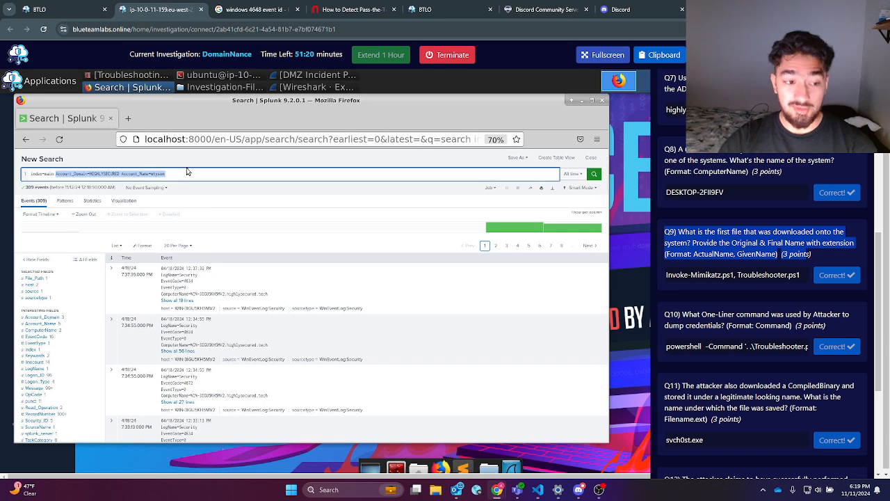
Step: Clear the query filters, rerun the search on index=main alone, and select the Q9 answer text
key(BackSpace)
key(Return)
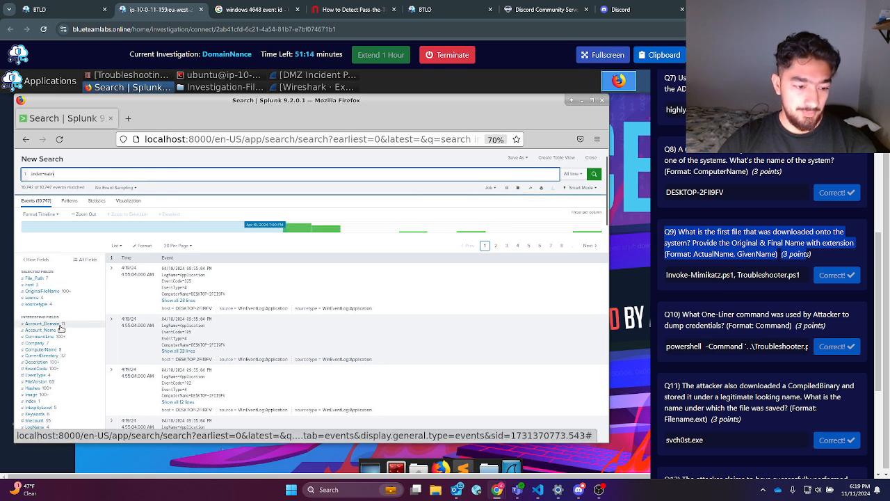
triple_click(727, 274)
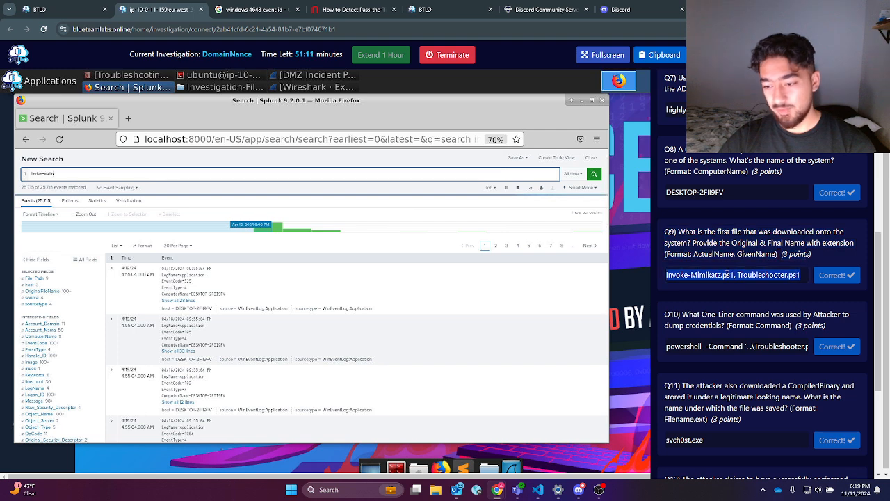
Step: Restrict the search to the WinEventLog:Microsoft-Windows-Sysmon/Operational sourcetype, returning 10,074 events
click(128, 173)
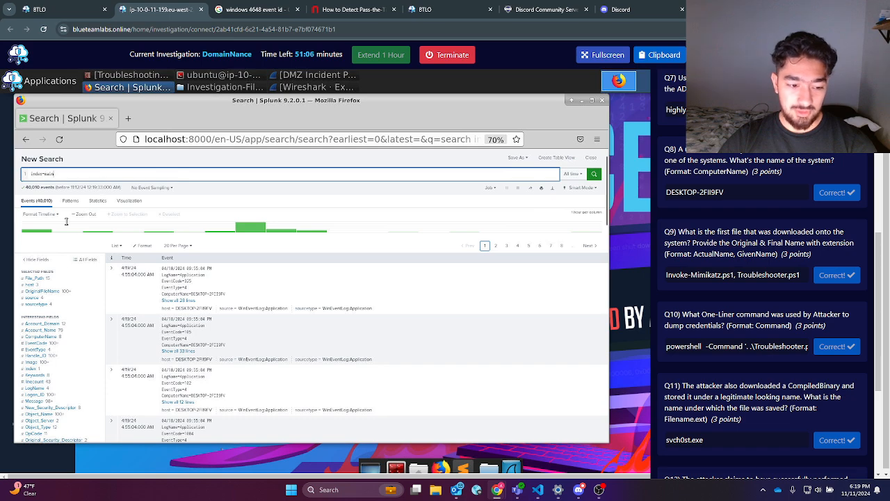
scroll(175, 272, down, 3)
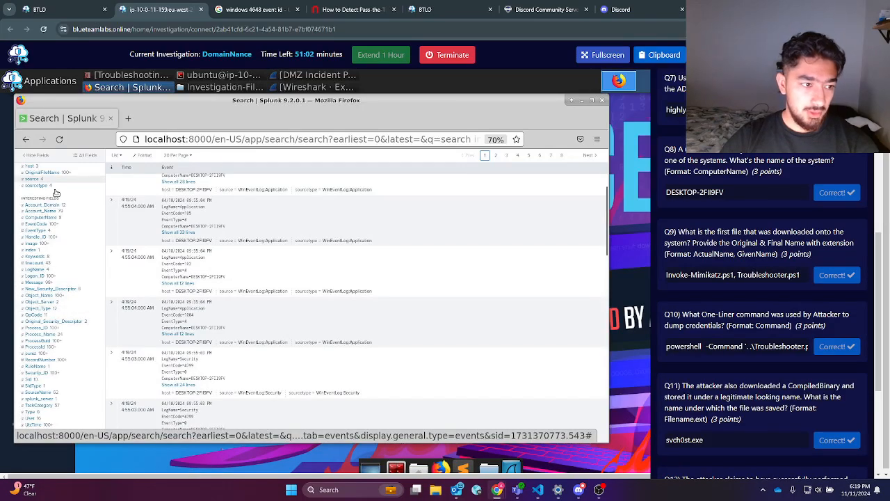
scroll(52, 188, up, 3)
scroll(59, 285, down, 2)
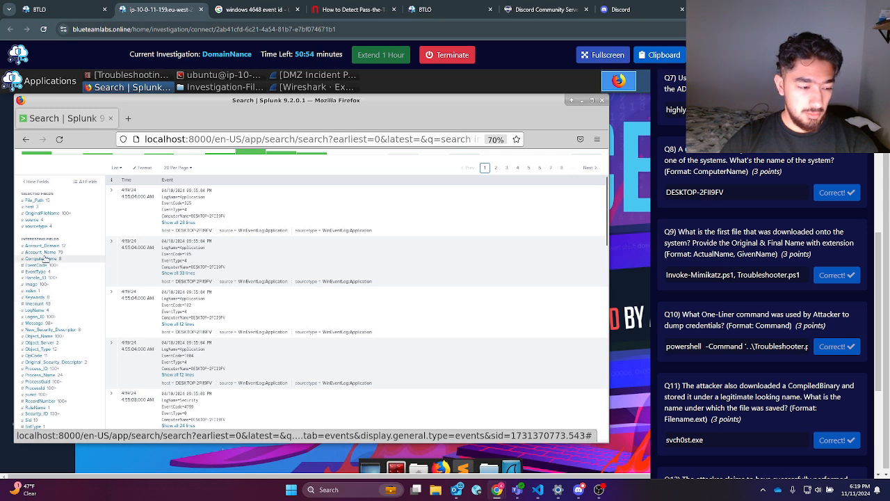
scroll(45, 260, up, 2)
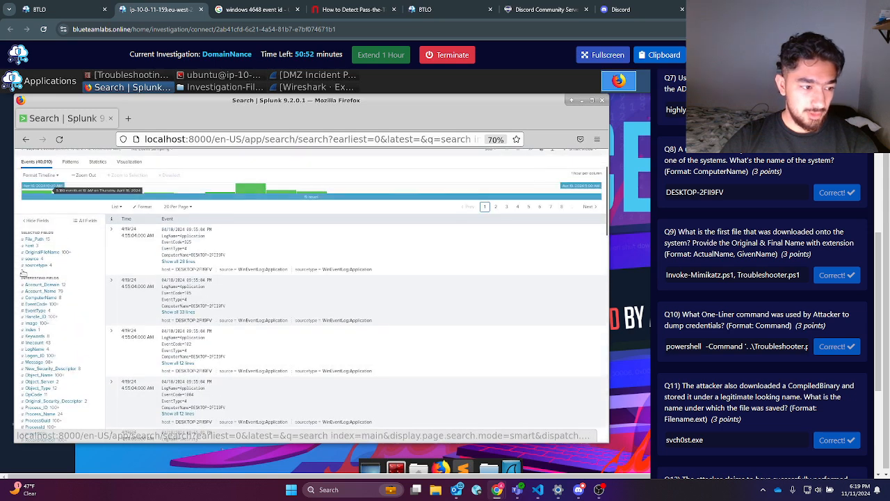
click(35, 265)
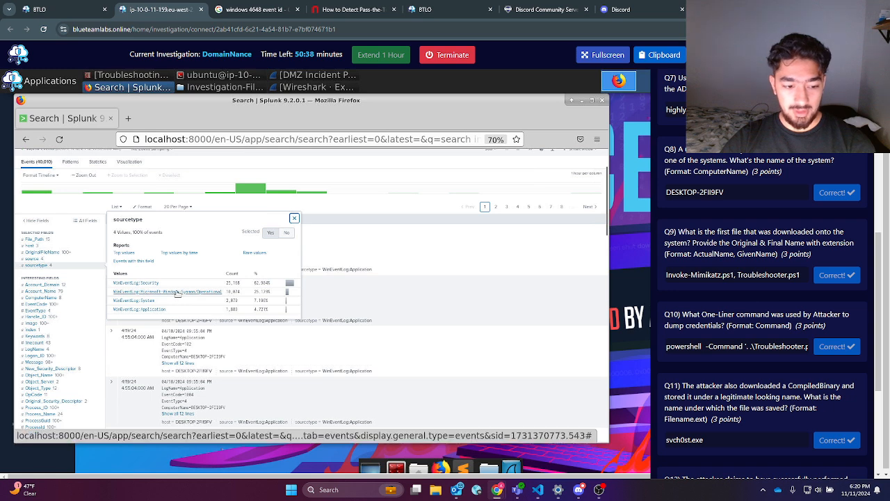
click(175, 292)
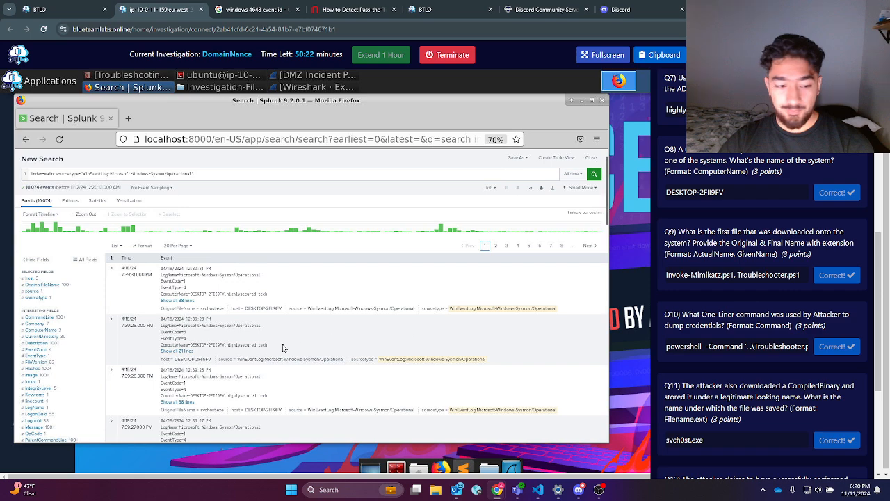
Step: Filter the Sysmon events to ParentUser HIGHLYSECURED, leaving 252 events topped by mimikatz.exe
click(111, 271)
scroll(267, 345, down, 5)
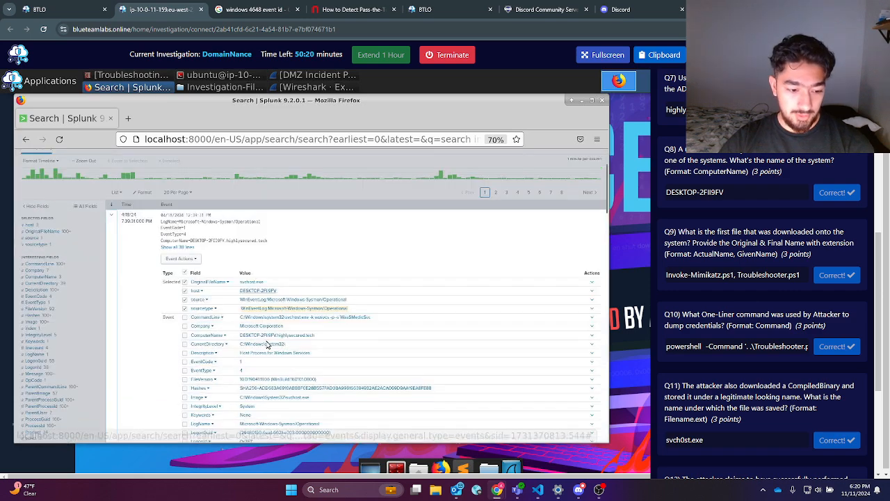
scroll(266, 345, down, 1)
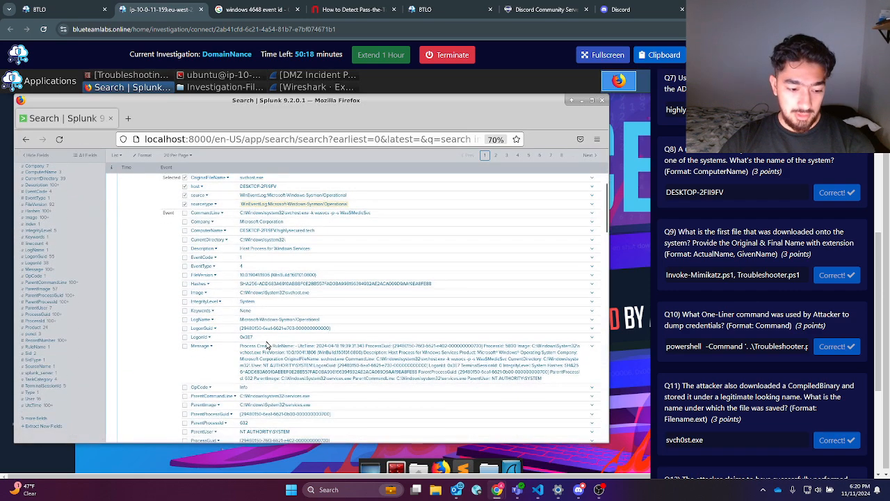
scroll(277, 405, down, 1)
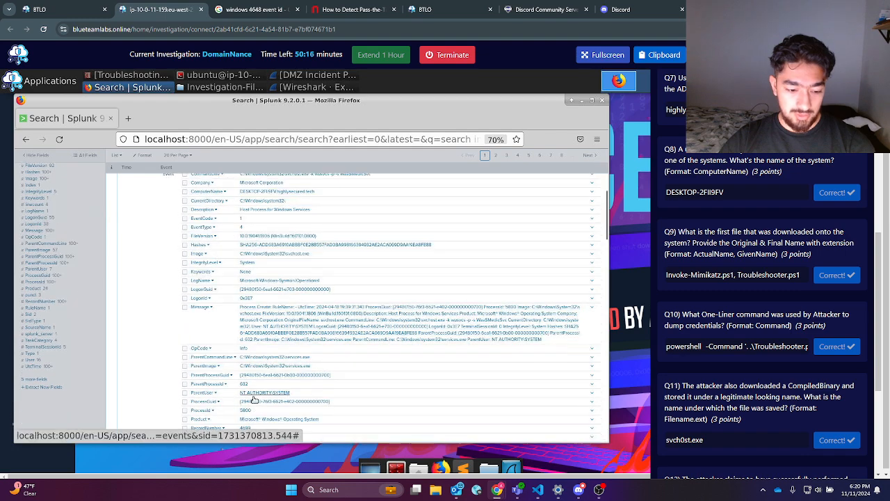
click(201, 393)
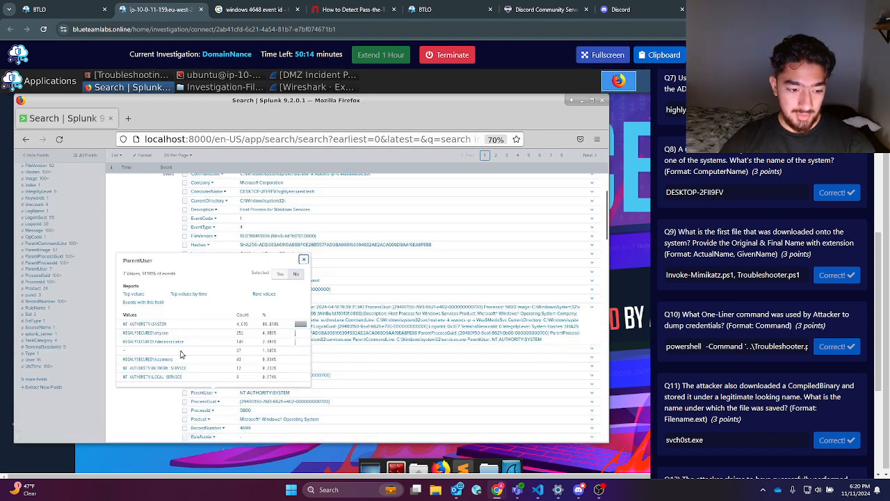
click(167, 333)
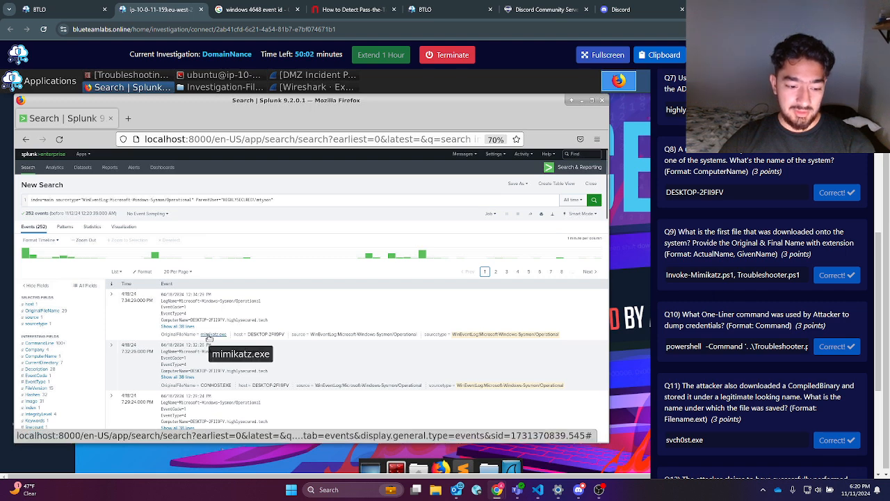
scroll(209, 336, down, 1)
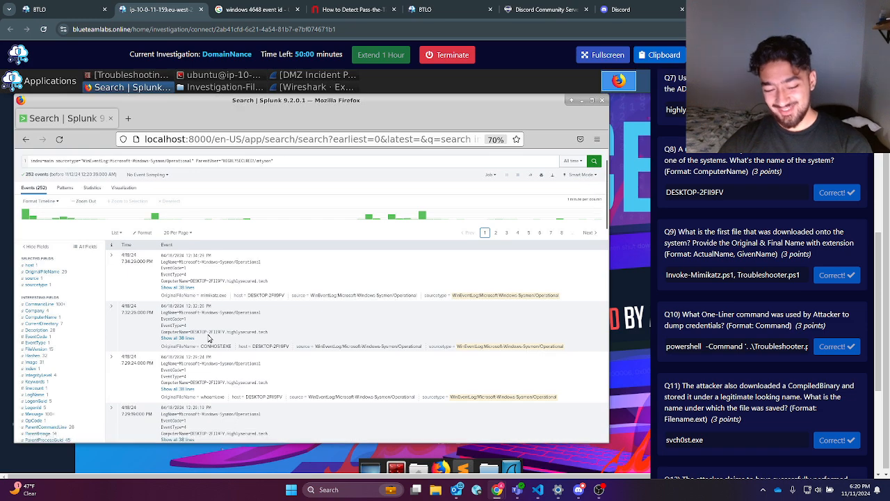
scroll(230, 324, down, 2)
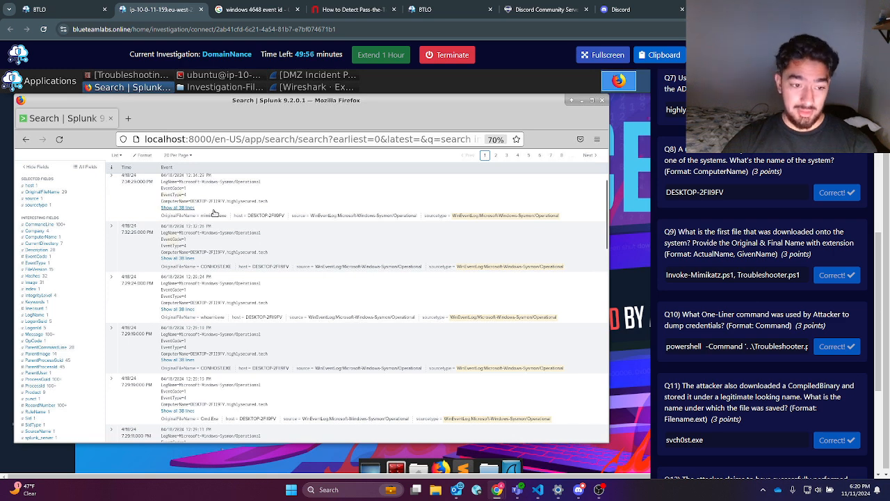
scroll(225, 271, up, 1)
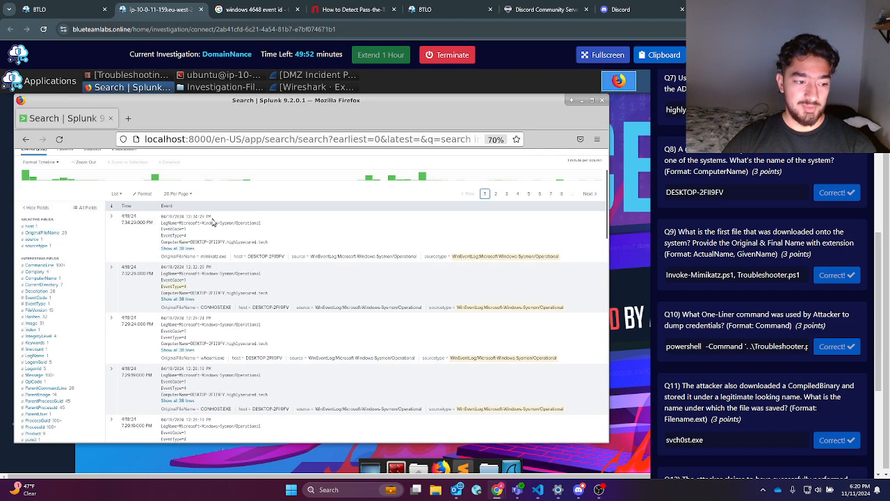
scroll(229, 243, up, 2)
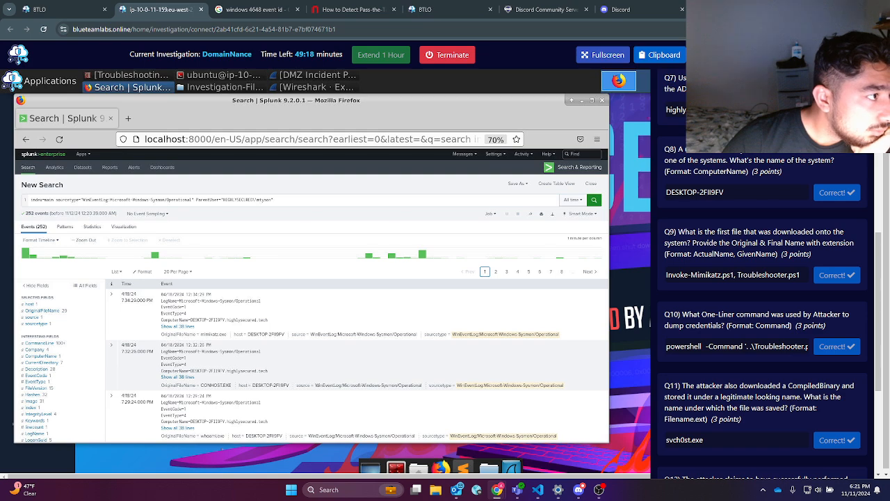
Step: Add a new query line '| table _time OriginalFileName CommandLine'
click(300, 203)
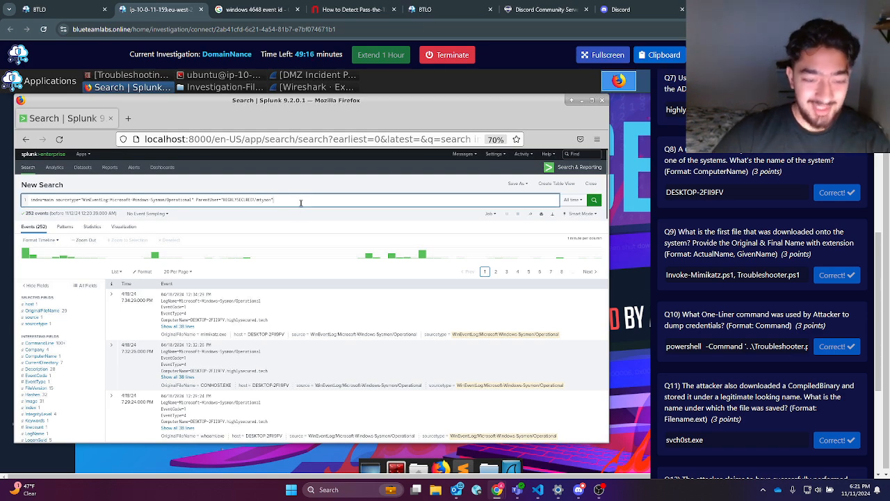
key(shift+Return)
text(| table)
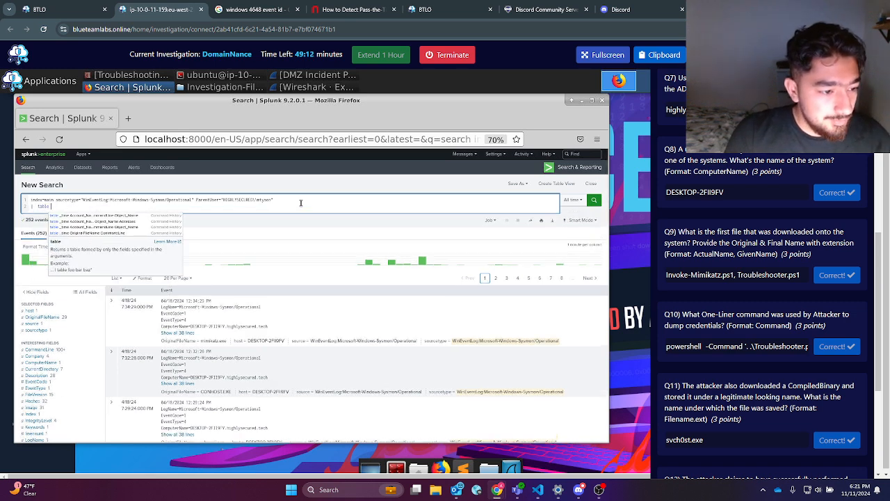
key(BackSpace)
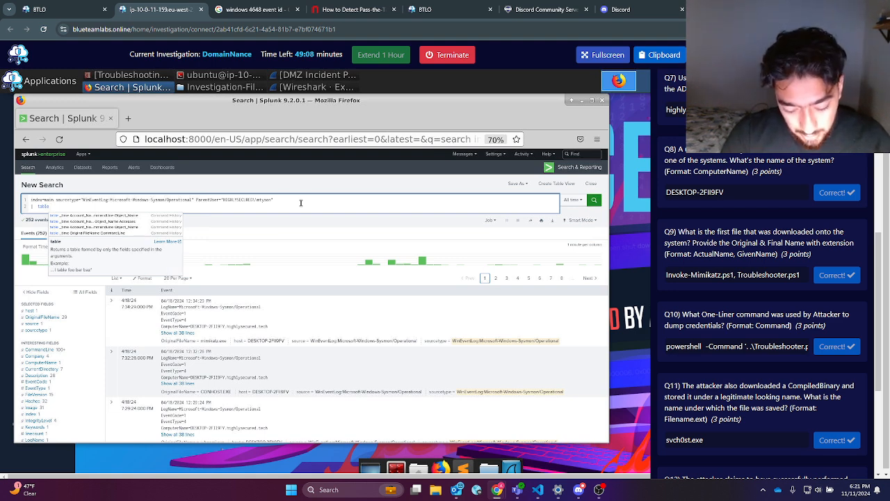
text(_time)
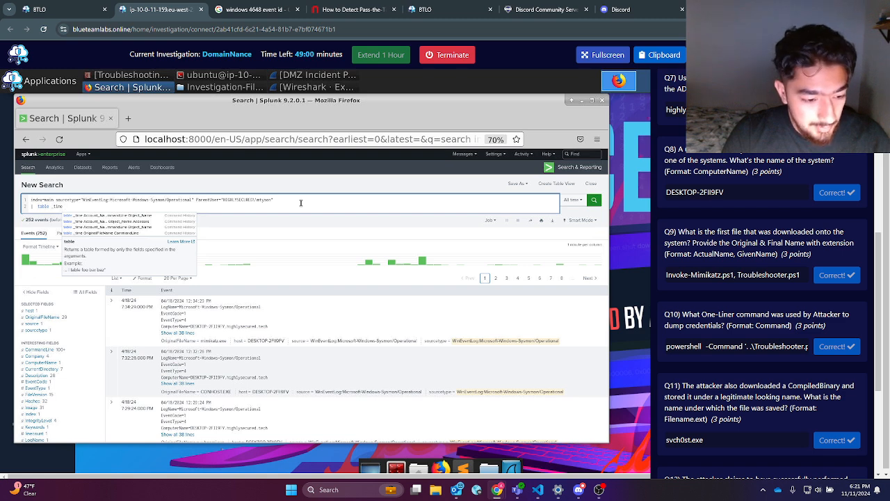
text(OriginalFileName)
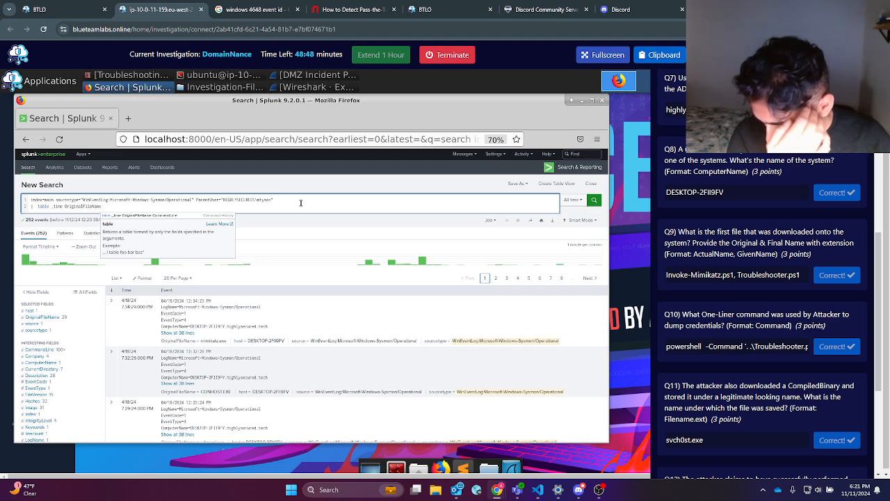
text(C)
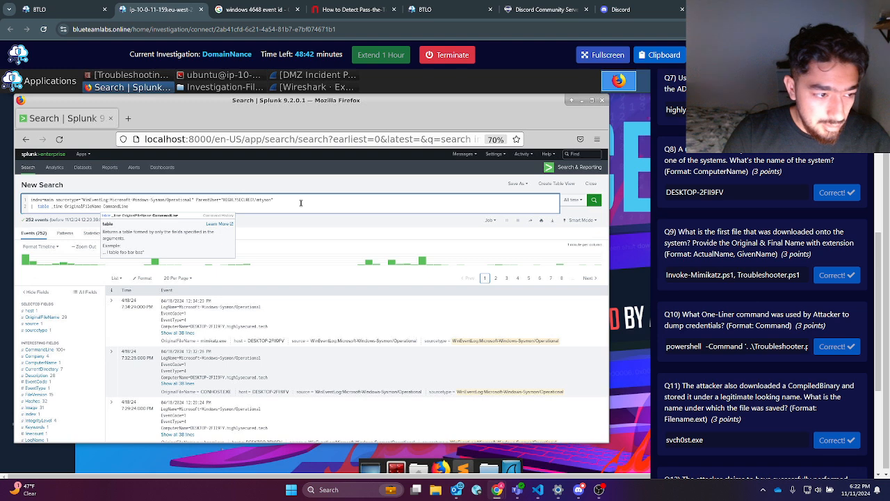
text(ommandLine)
Step: Append '| sort - _time' on a third line and run the search
key(shift+Return)
text(|)
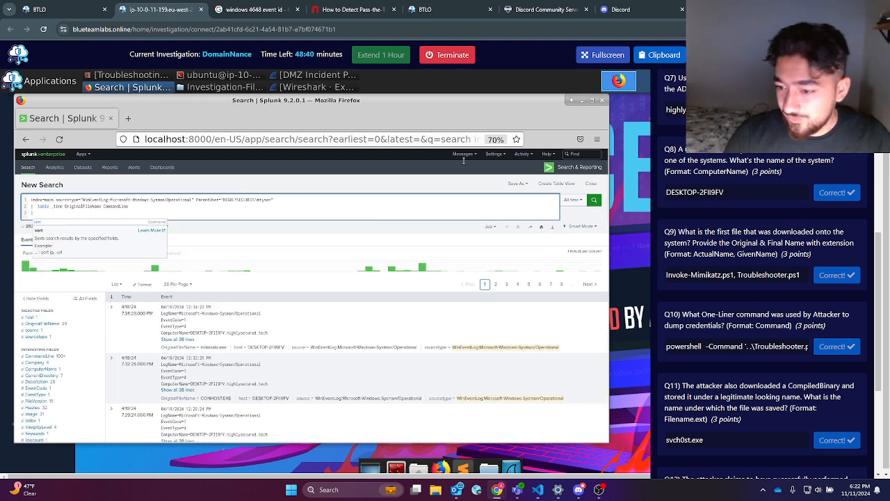
drag(725, 232, 784, 233)
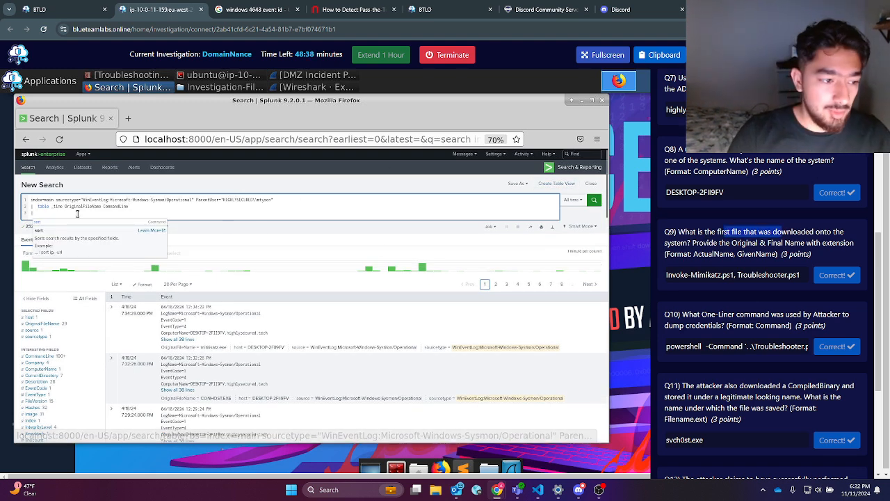
key(space)
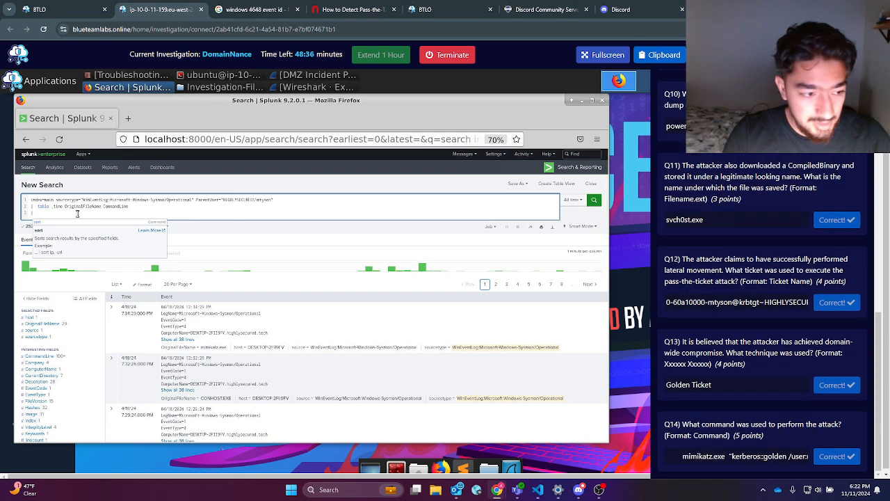
text(sort)
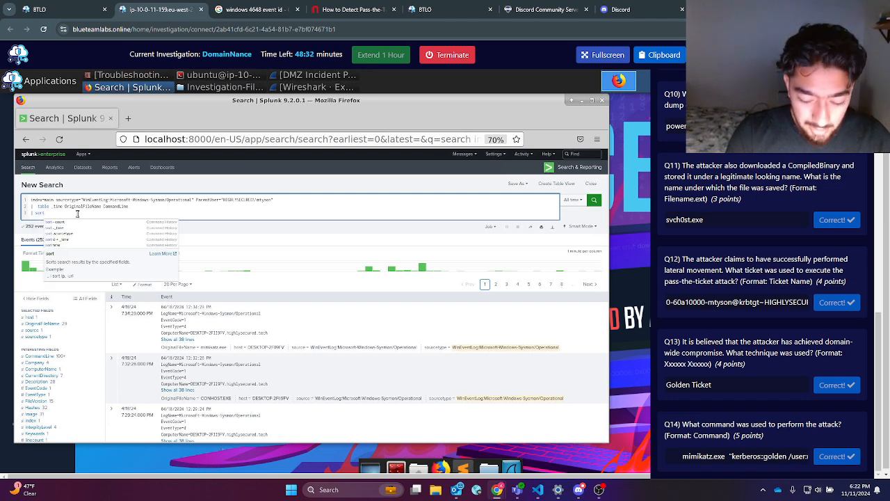
text( -)
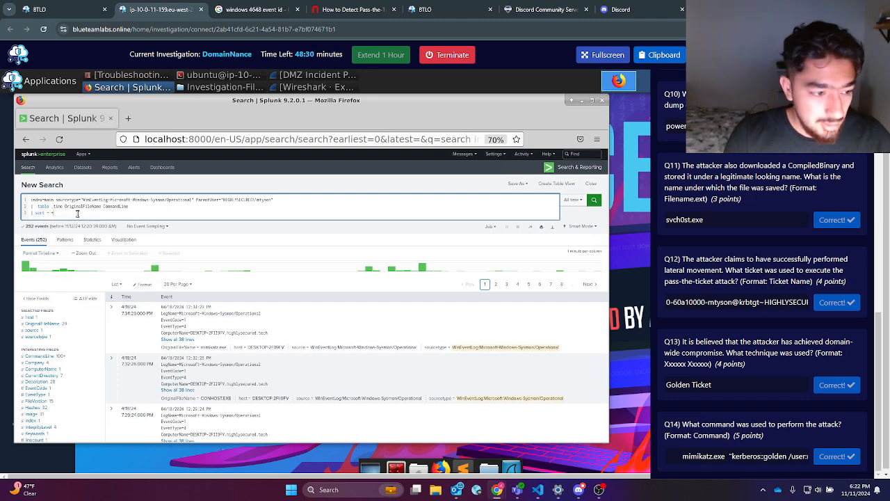
text( _tim)
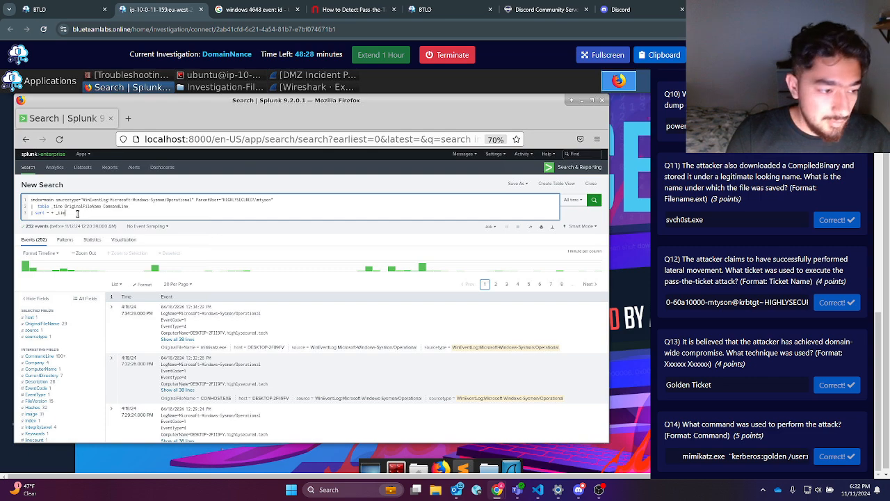
text(e)
key(Return)
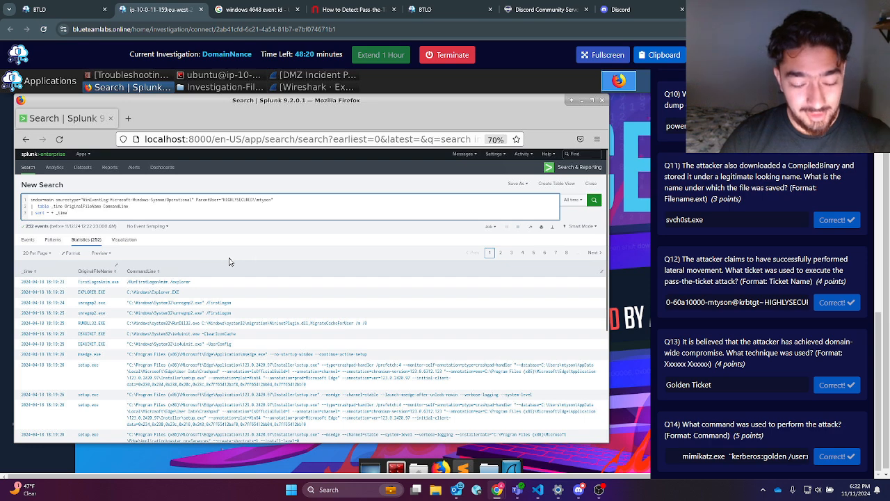
Step: Browse result pages 6, 4, 3 and 2, then return to page 1
scroll(331, 276, down, 5)
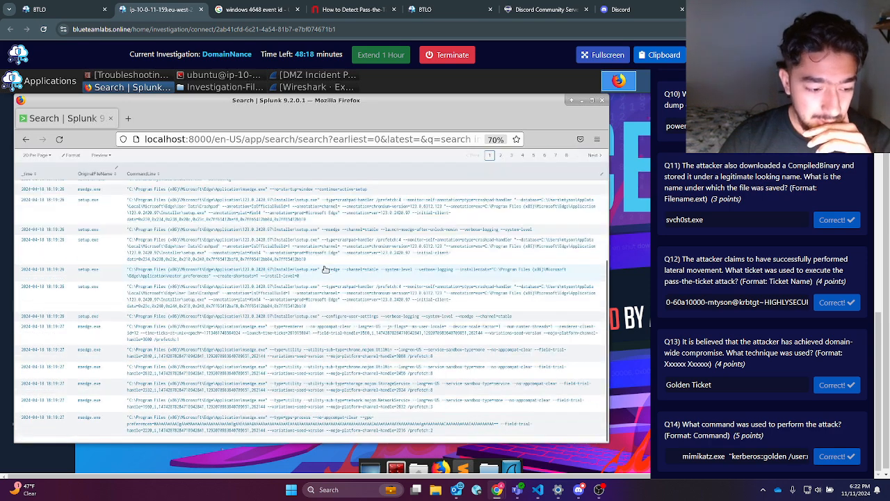
scroll(362, 240, up, 1)
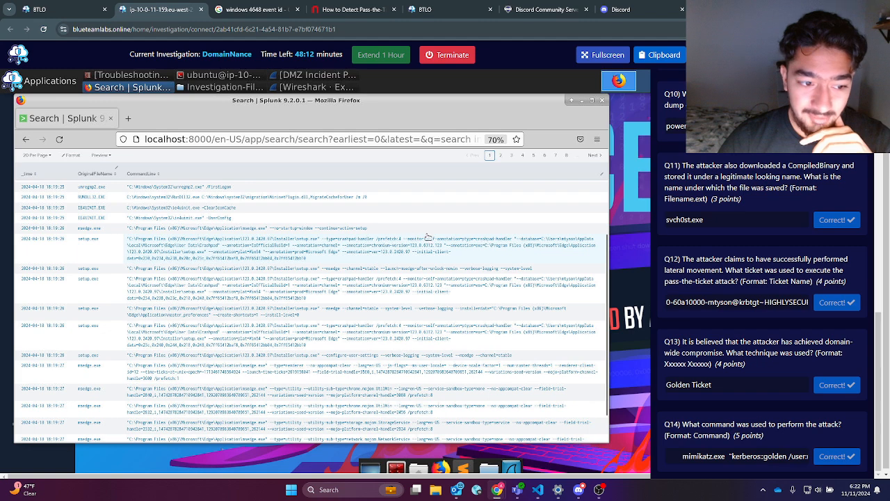
click(546, 157)
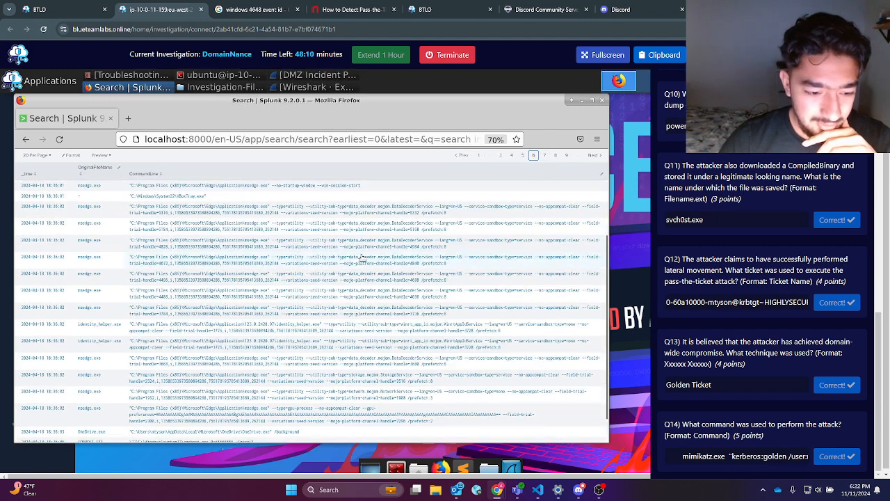
click(512, 158)
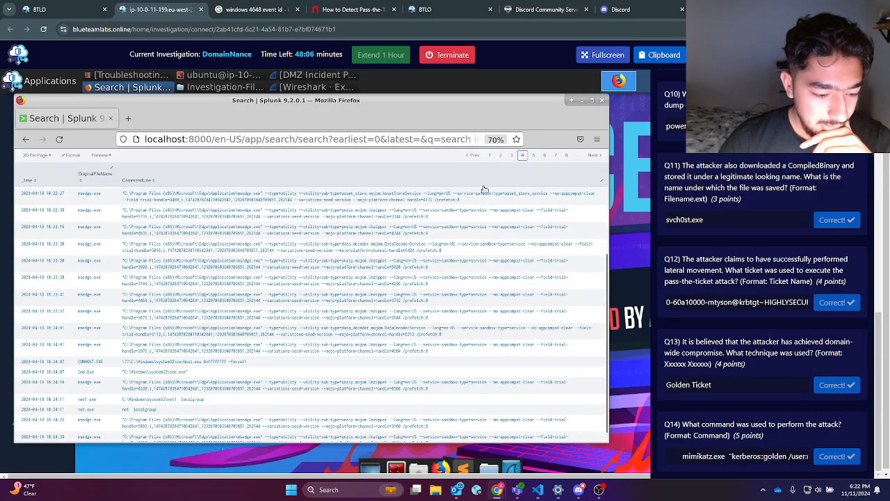
click(511, 155)
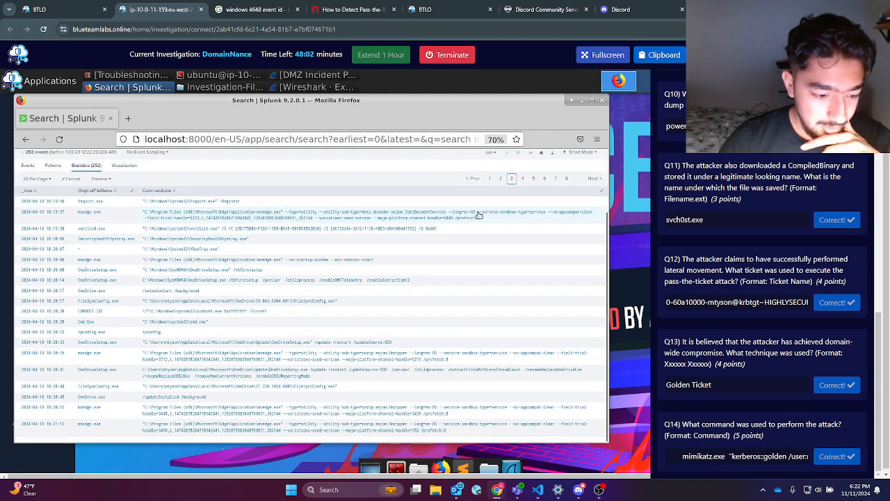
click(501, 179)
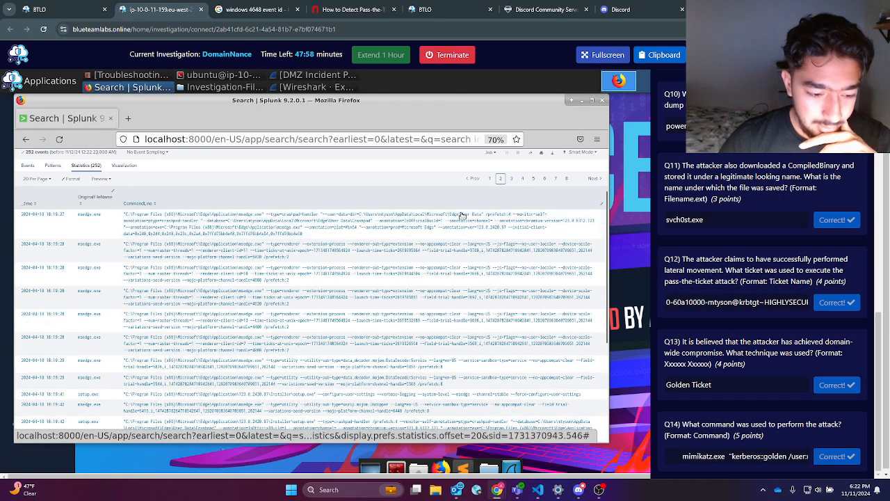
click(490, 155)
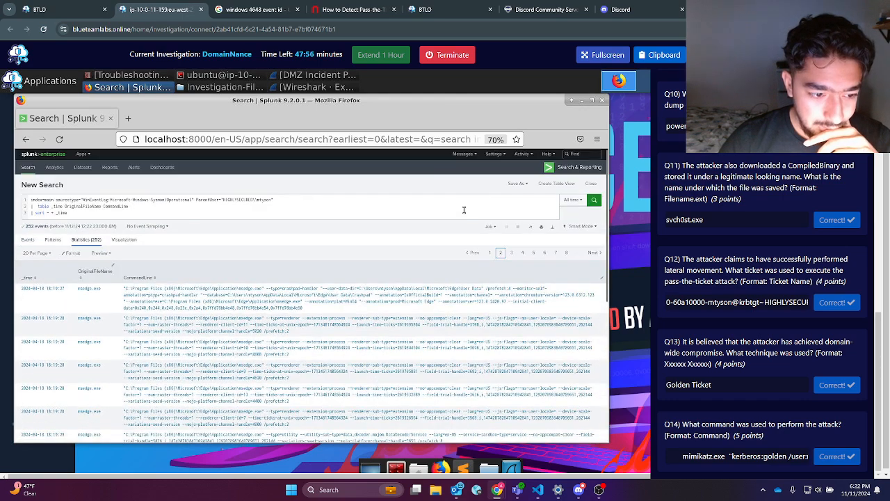
click(493, 253)
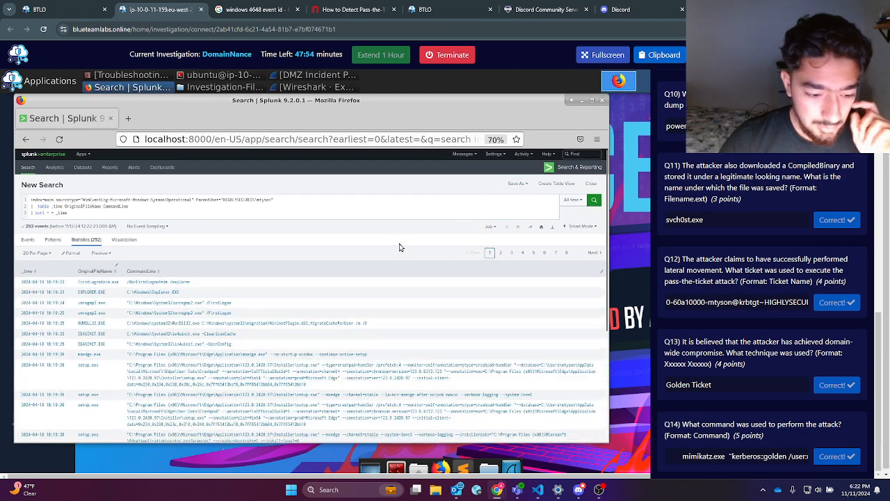
Step: Advance through pages 5, 6 and 7 to the PowerShell download of Invoke-Mimikatz.ps1
click(534, 156)
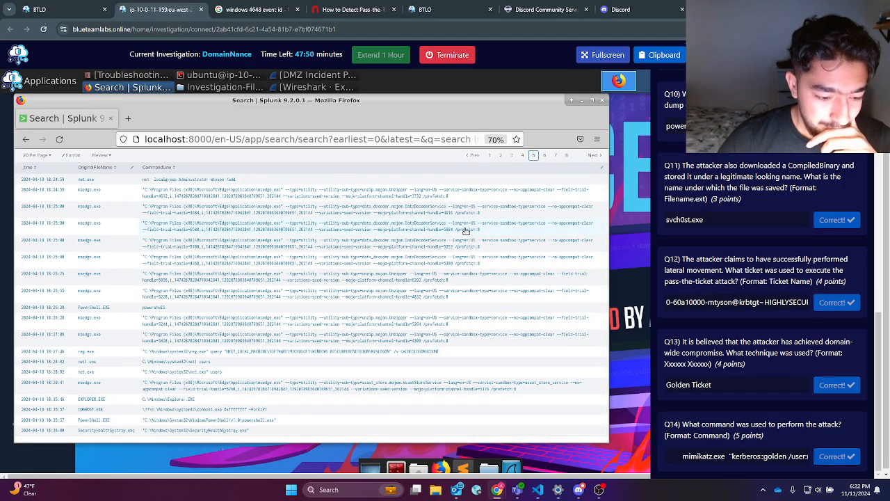
click(545, 155)
scroll(466, 226, down, 1)
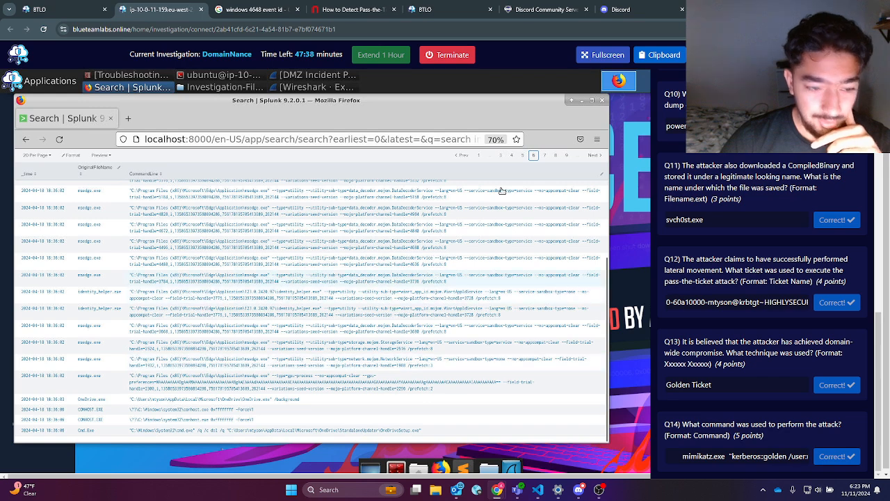
click(539, 157)
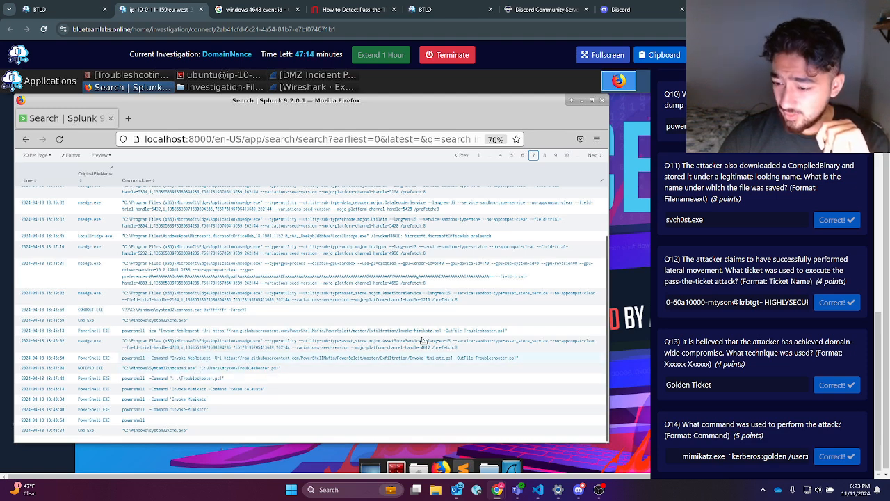
Step: Compare the Q9 answer and Q10 question with the Mimikatz commands, then go to page 8
scroll(732, 337, up, 2)
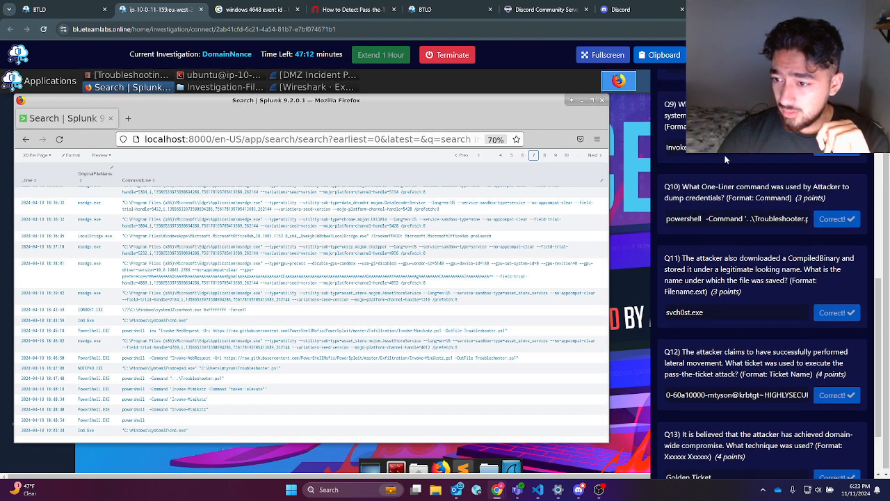
drag(723, 147, 660, 150)
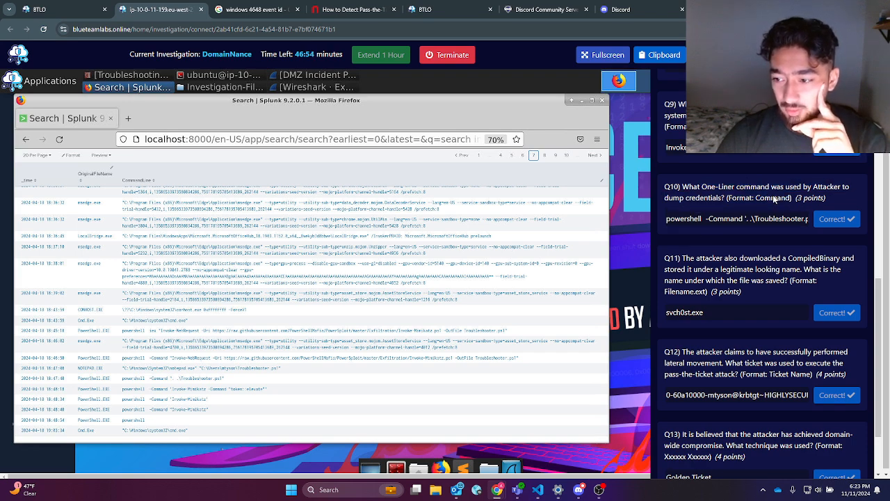
triple_click(773, 198)
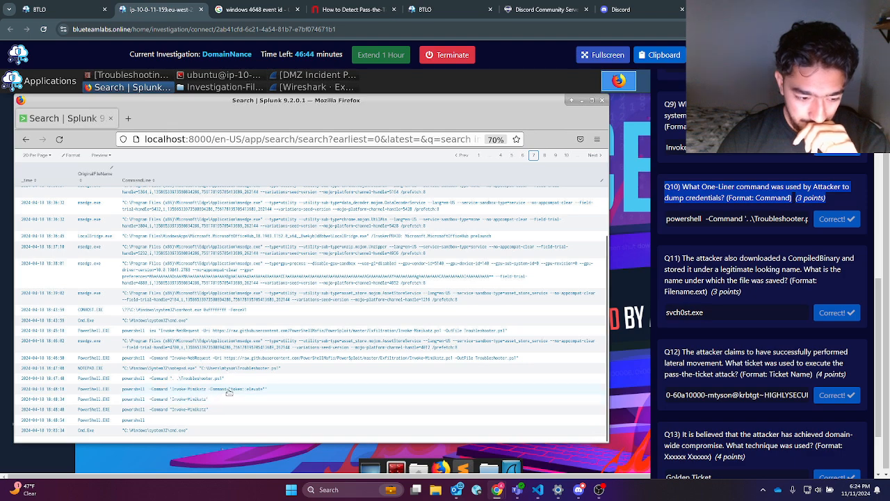
click(547, 156)
Step: Advance the process results through pages 9 and 10
scroll(746, 245, down, 1)
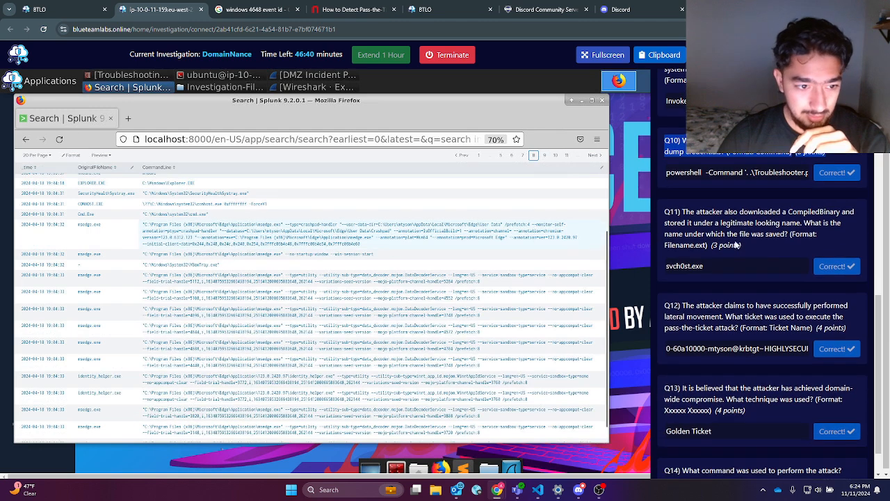
scroll(395, 210, down, 1)
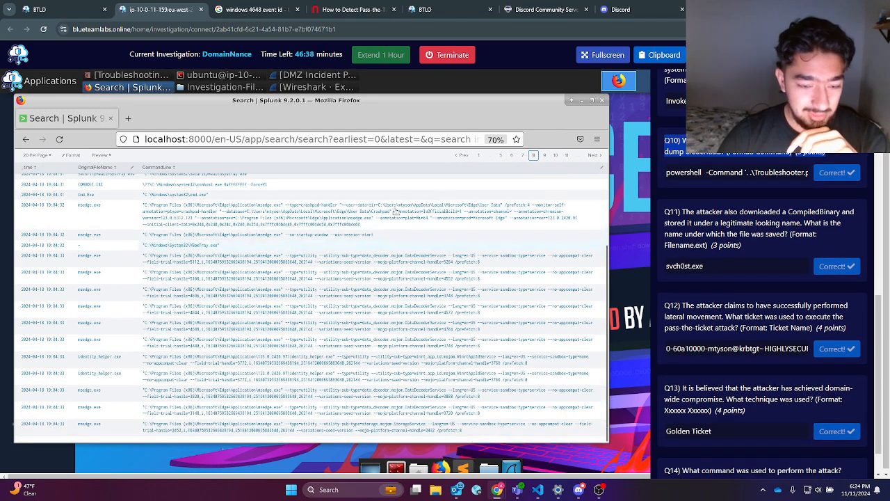
click(586, 155)
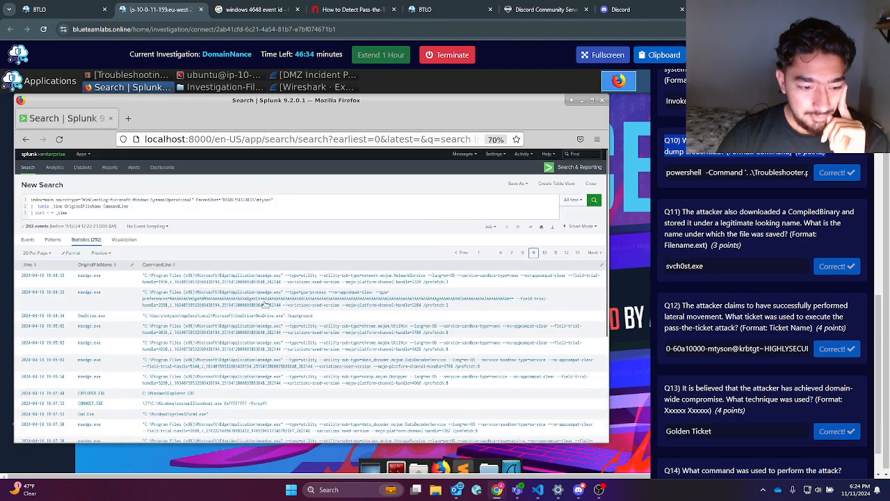
scroll(257, 312, down, 4)
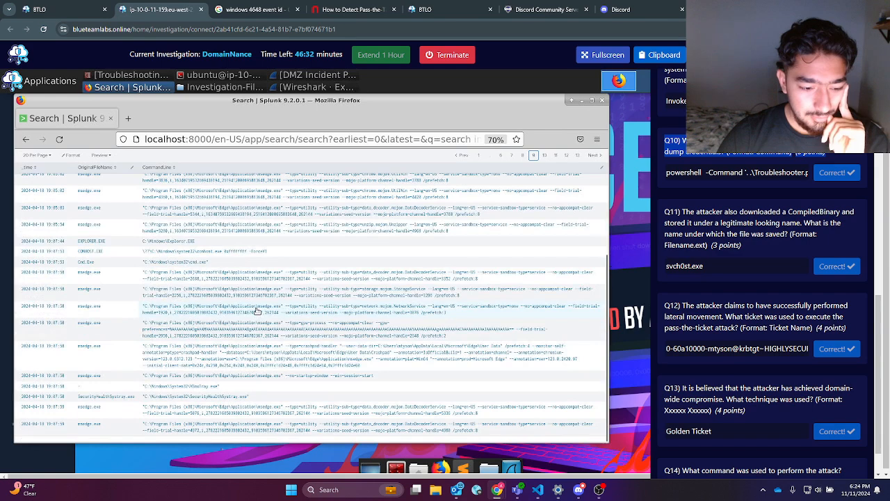
click(587, 156)
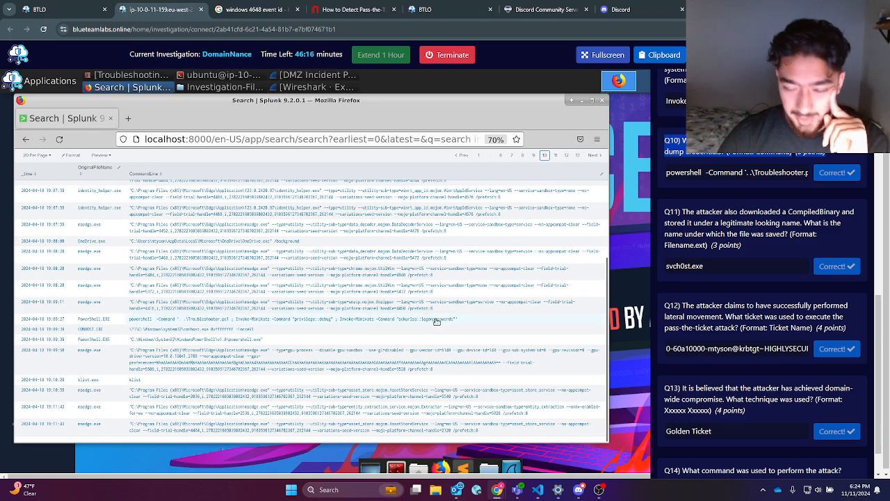
Step: Select the Q10 answer command and the CompiledBinary wording in Q11 for comparison
click(705, 172)
drag(704, 171, 802, 172)
click(700, 238)
drag(698, 212, 838, 219)
double_click(835, 216)
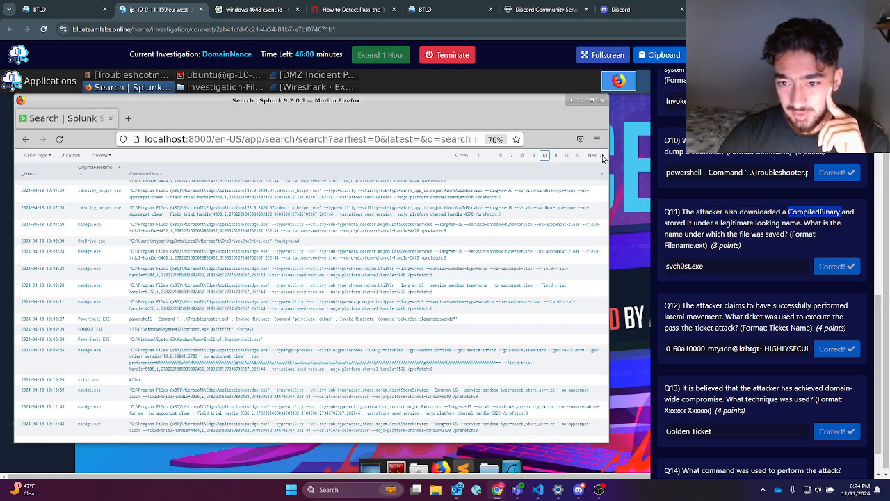
Step: Page through results 11 to 13, checking the svch0st.exe Q11 answer and the Q12 question
click(556, 156)
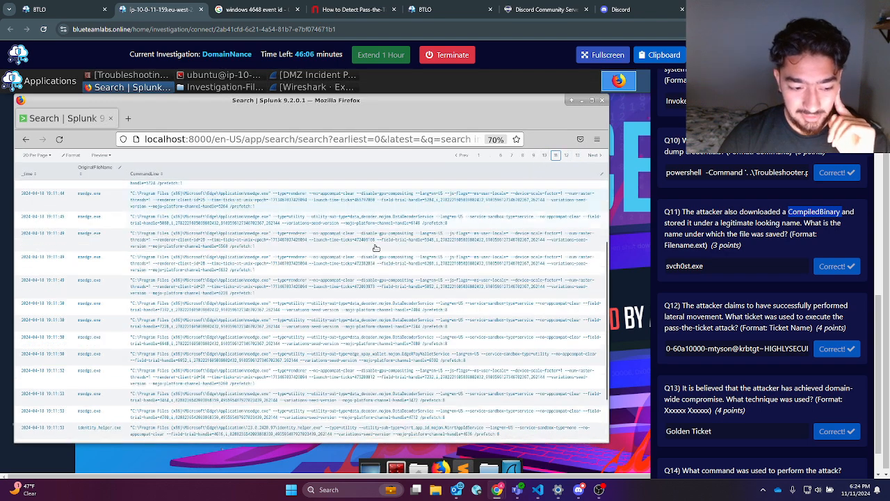
scroll(376, 251, down, 2)
click(567, 155)
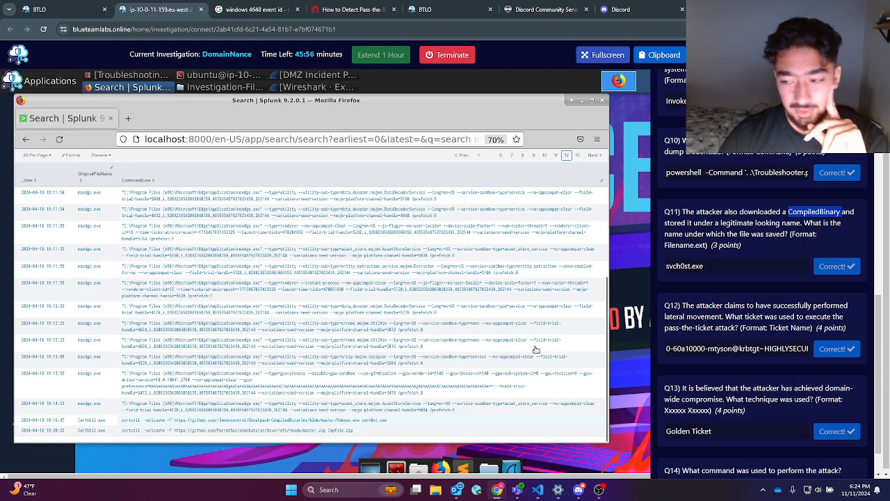
drag(720, 270, 624, 262)
scroll(741, 289, down, 1)
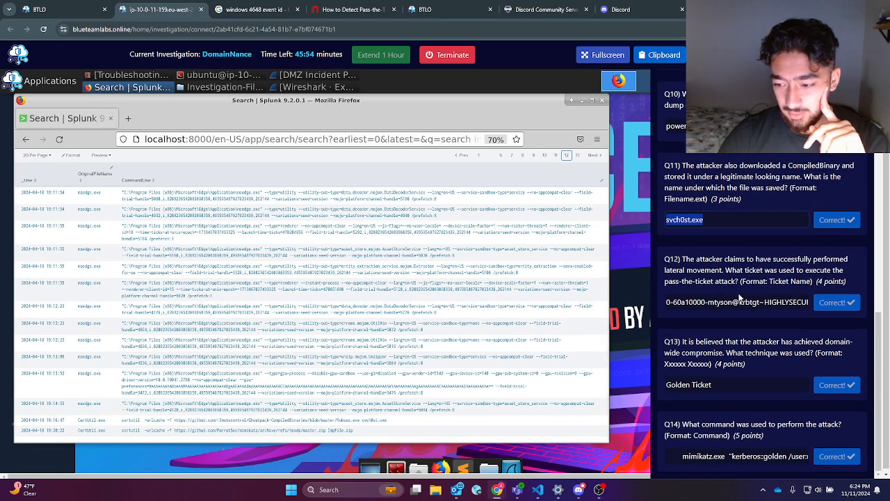
triple_click(731, 287)
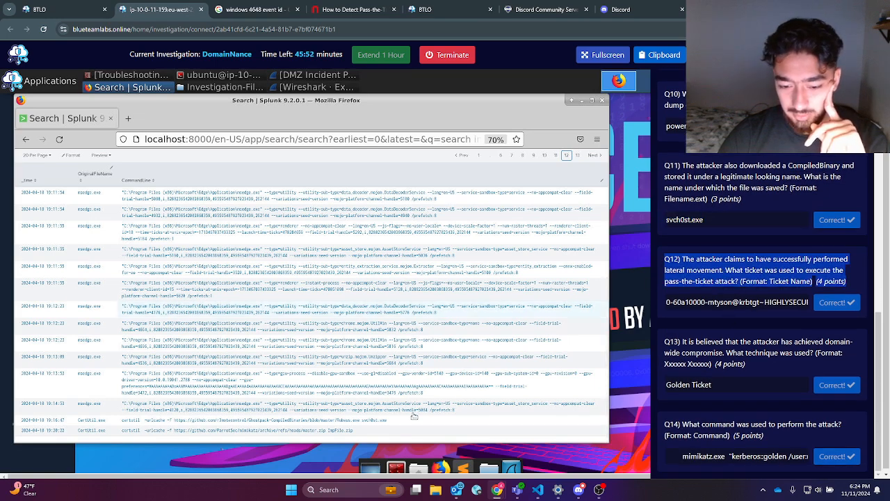
click(578, 156)
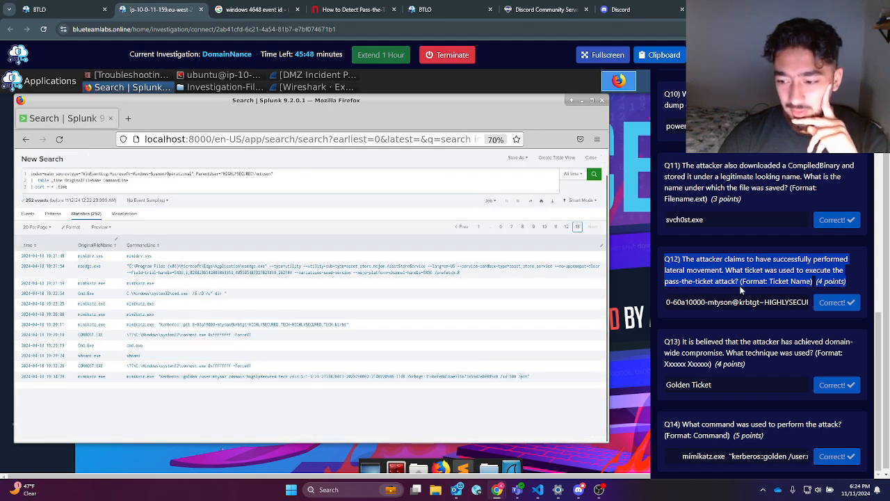
Step: Compare the Q12 text, Golden Ticket answer and Q14 command, then switch to OBS Studio
drag(674, 285, 646, 314)
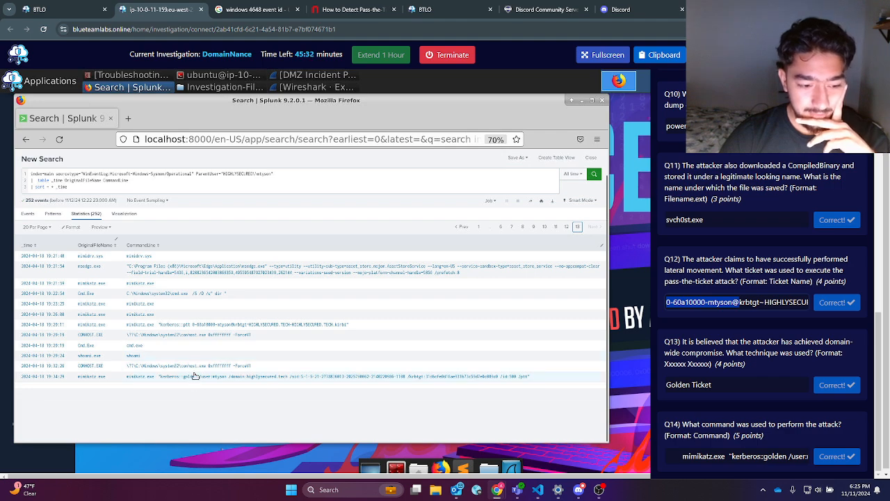
drag(741, 382, 625, 378)
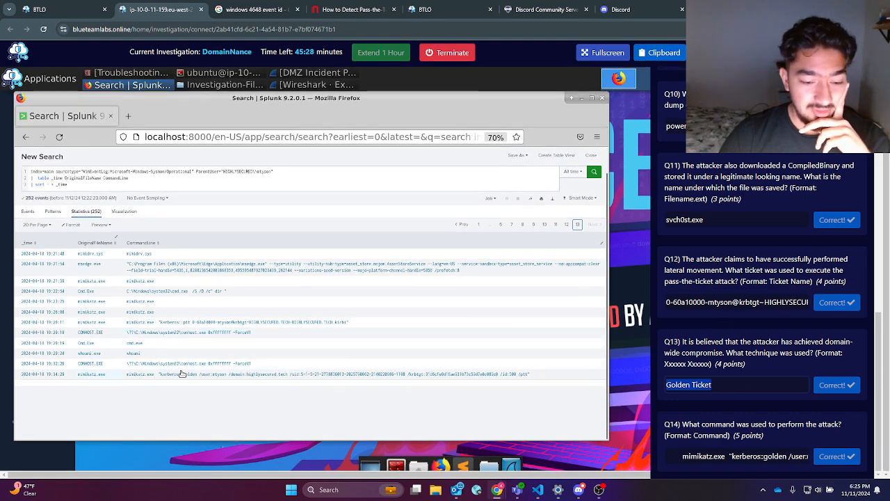
drag(689, 456, 851, 444)
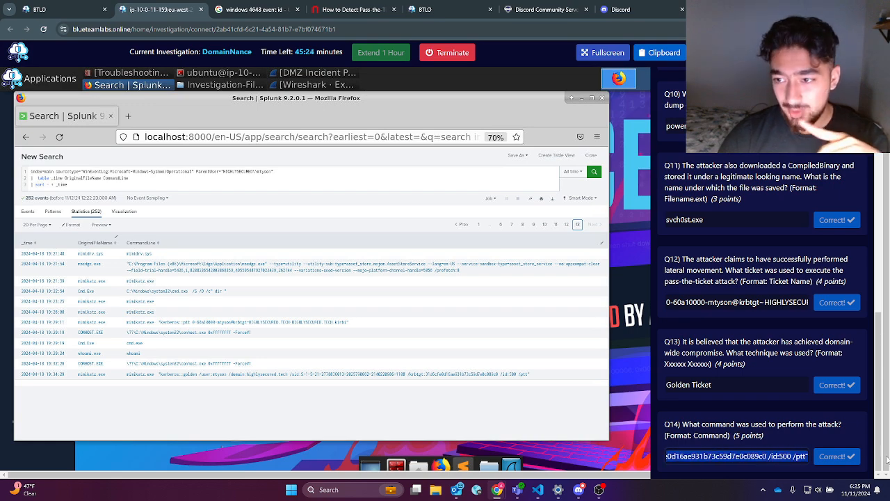
scroll(784, 239, up, 4)
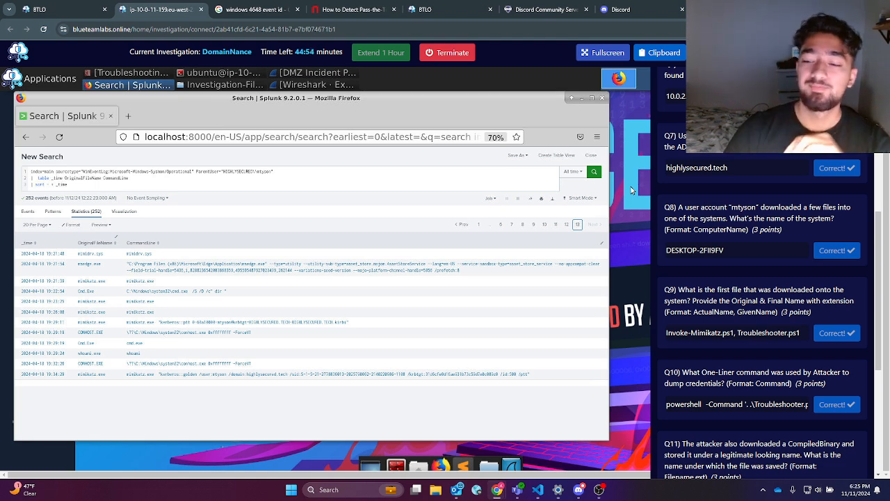
click(599, 489)
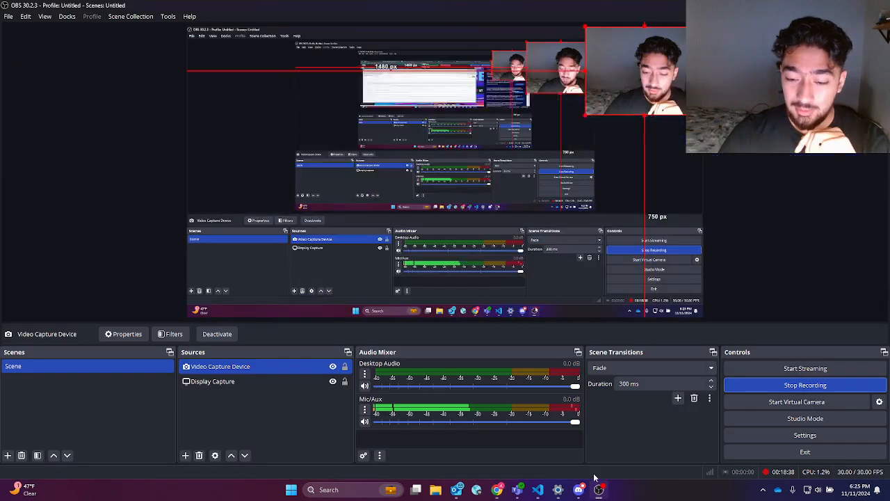